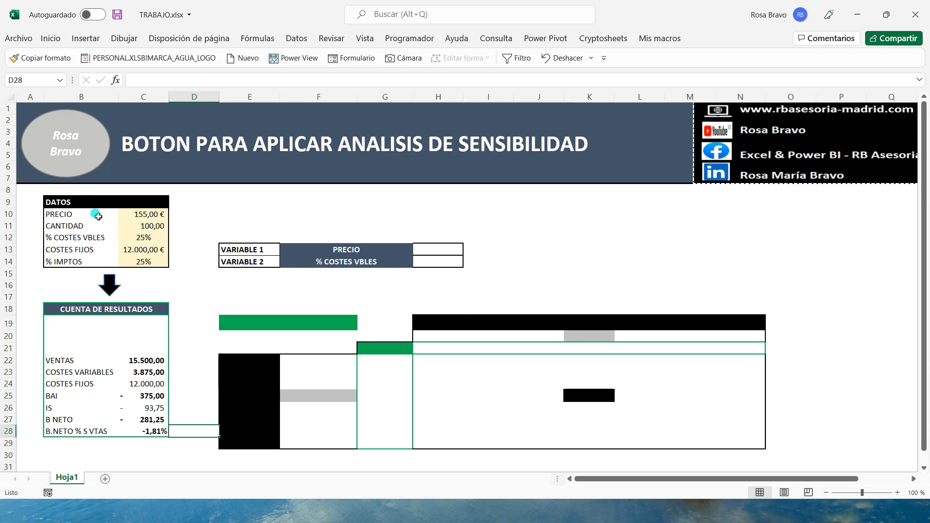
left_click_drag(157, 215, 164, 267)
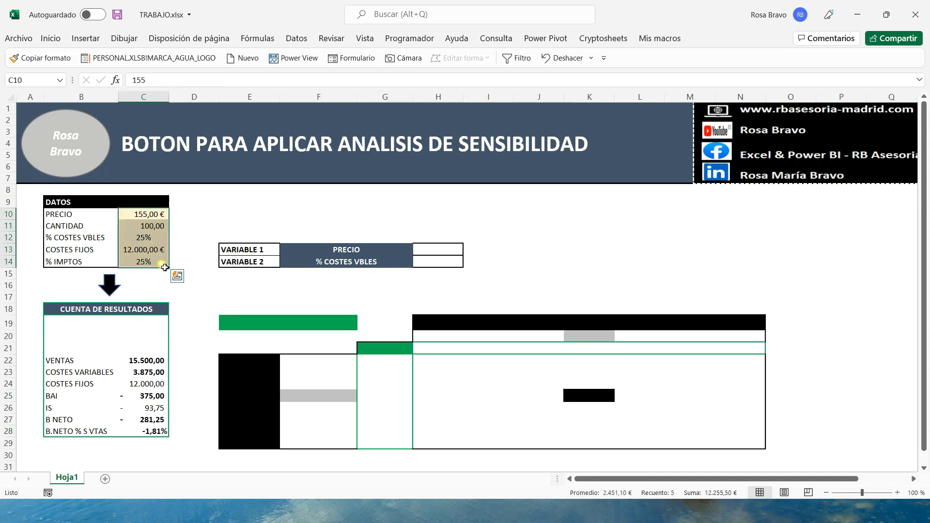
left_click(371, 251)
left_click(367, 263)
left_click(367, 253)
left_click(380, 265)
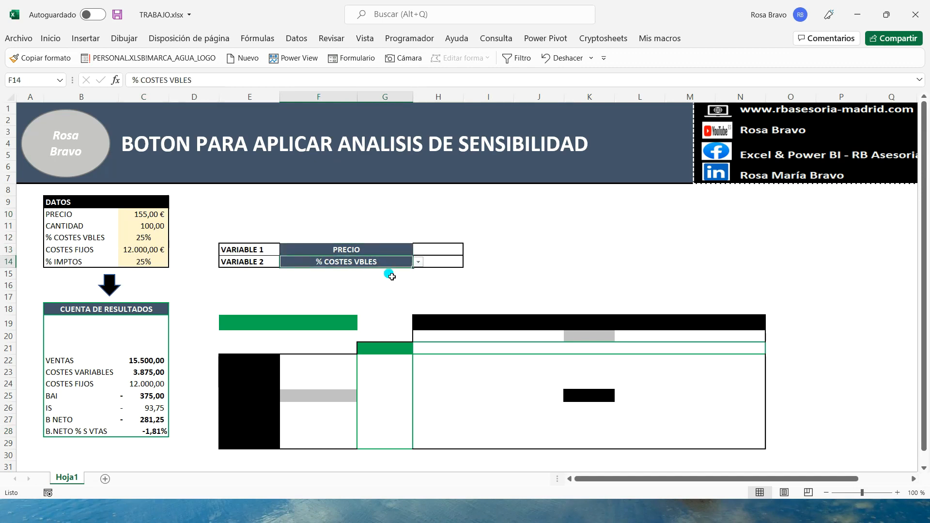
left_click(433, 249)
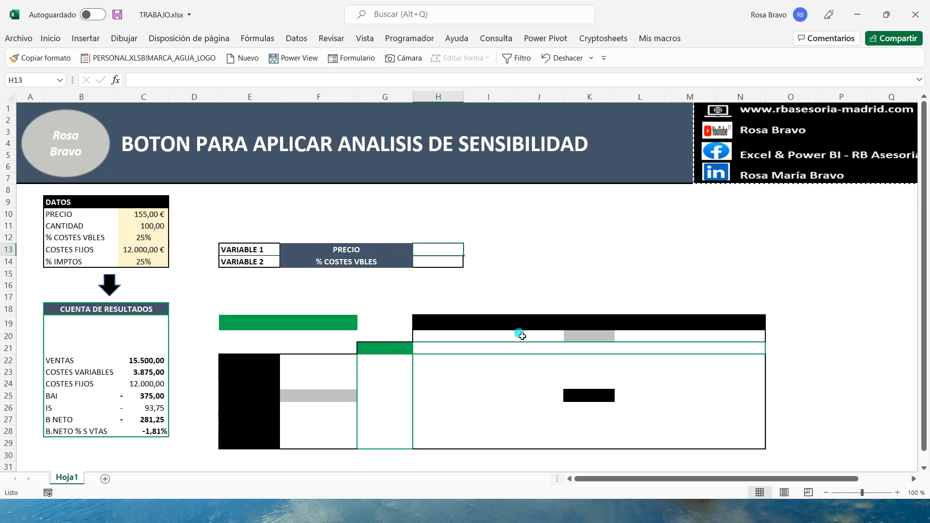
- Enter the 100% base value in the grey cells K20 and F25 of the sensitivity table
left_click(589, 340)
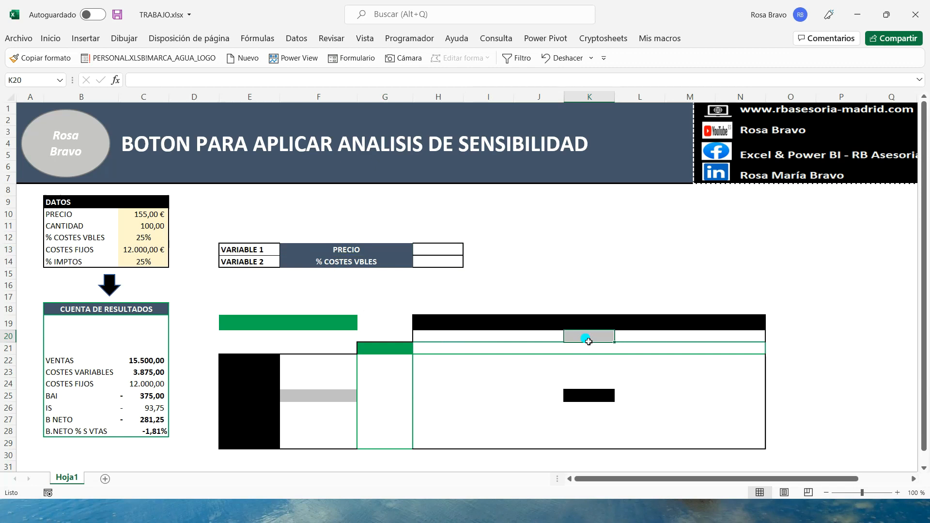
type("10%")
type("00")
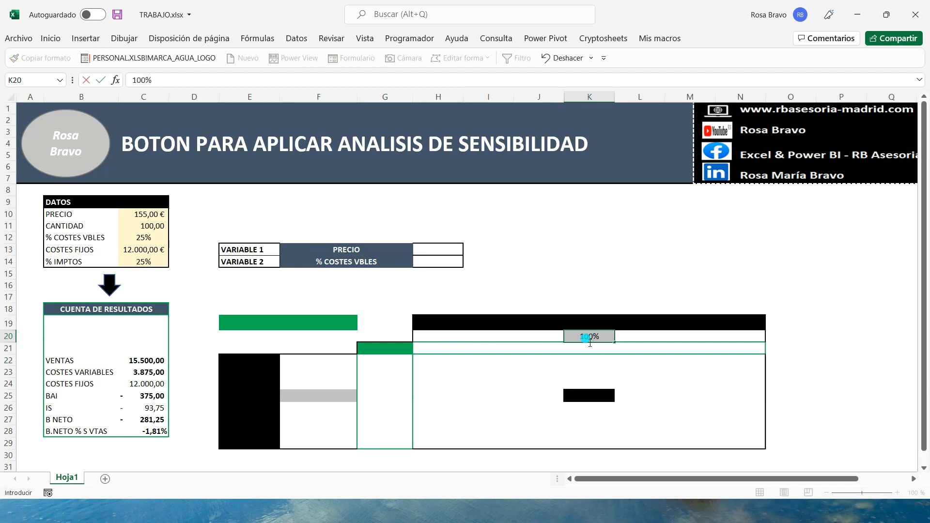
key("Tab")
left_click(318, 398)
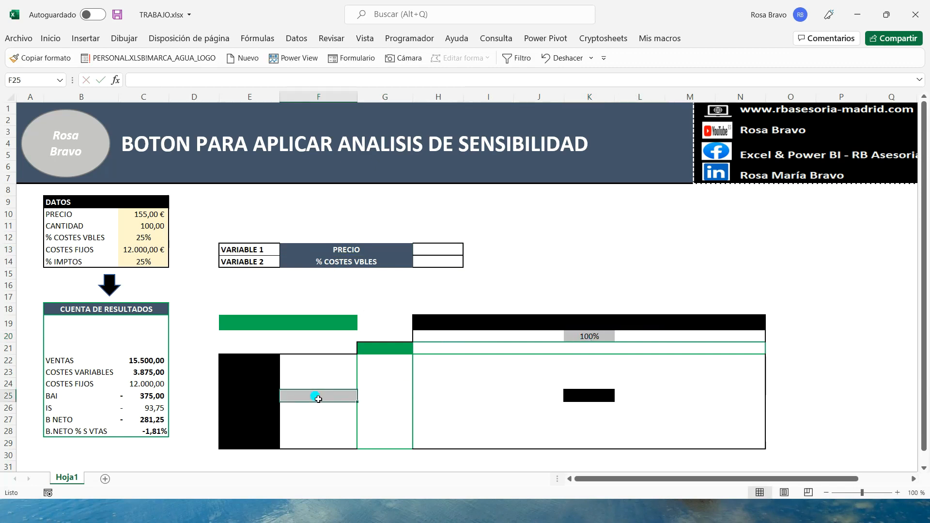
type("100%")
key("Tab")
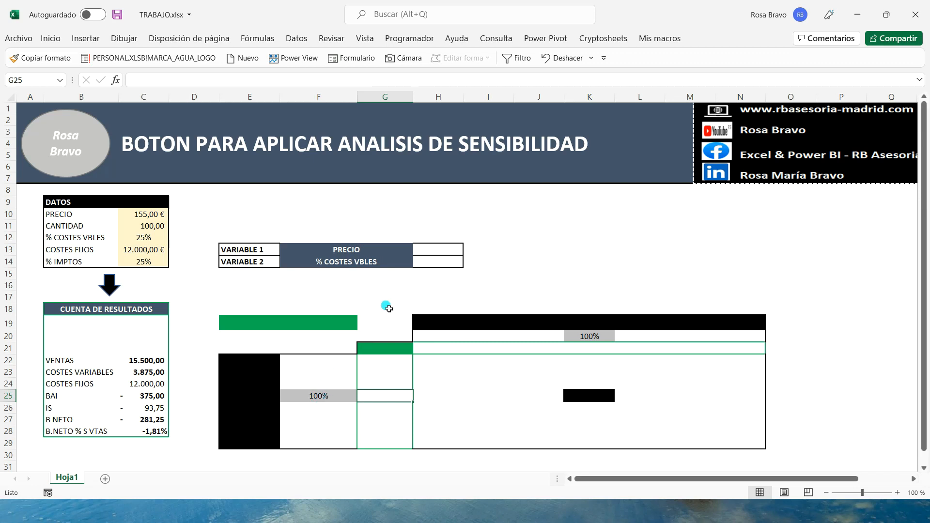
- Link the sensitivity table's top header H19 to variable 1 in F13 and its side header E22 to variable 2 in F14
left_click(585, 324)
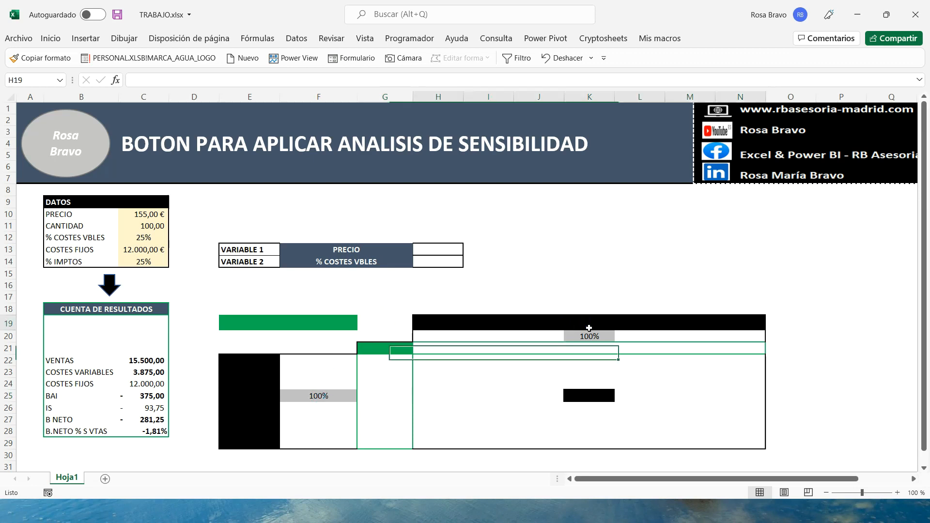
type("+")
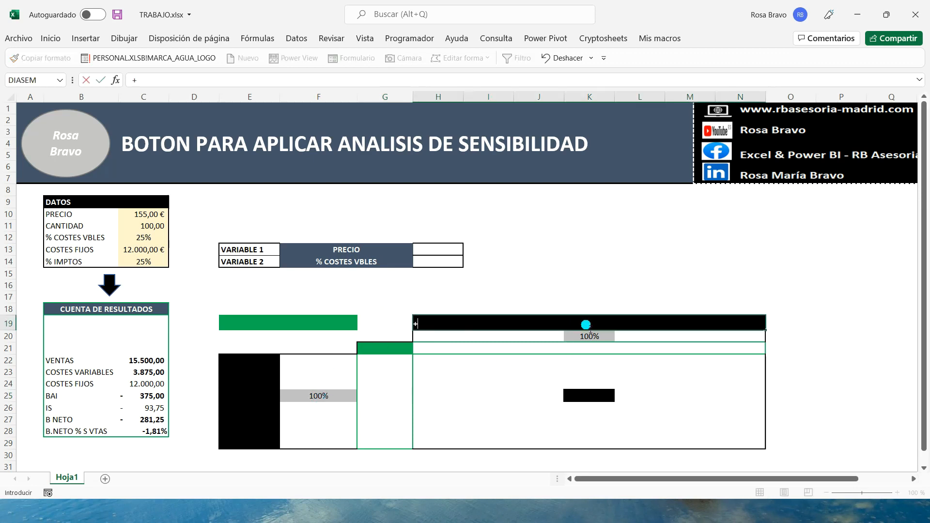
left_click(358, 251)
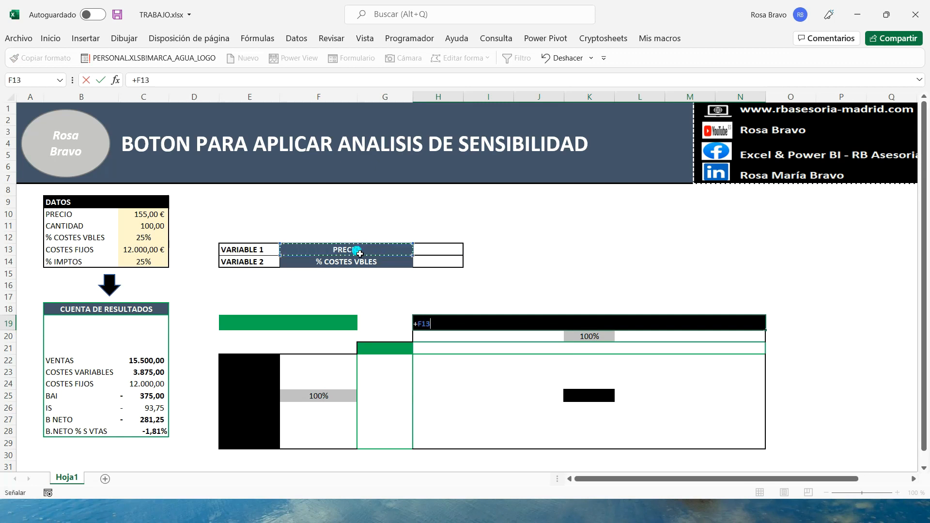
key("Tab")
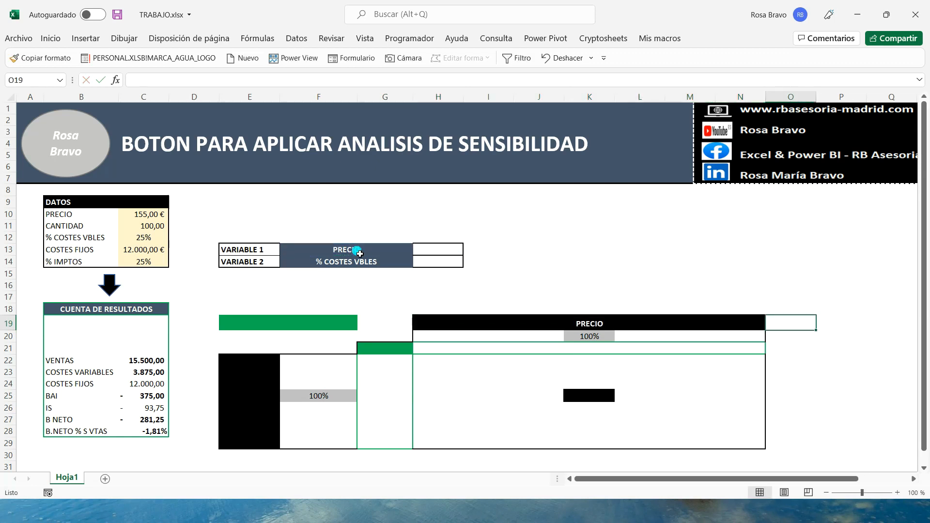
left_click(245, 405)
type("+")
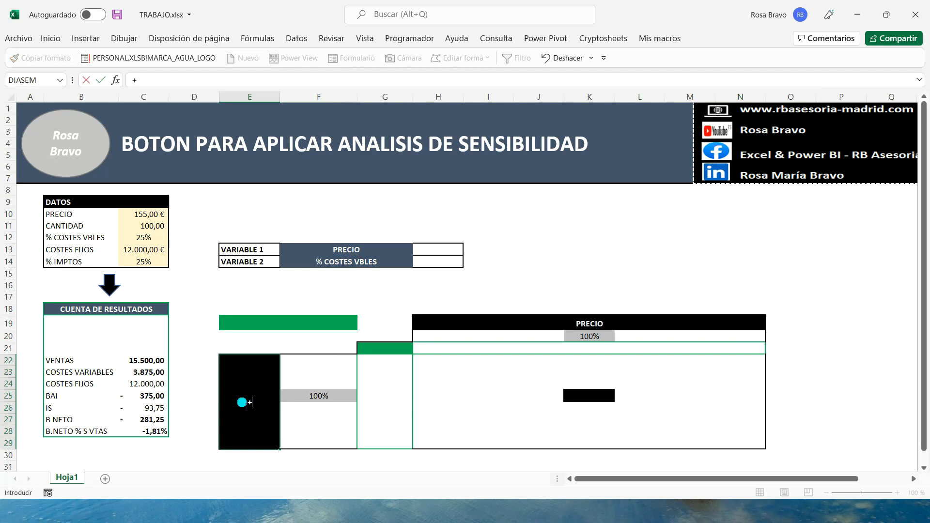
left_click(349, 263)
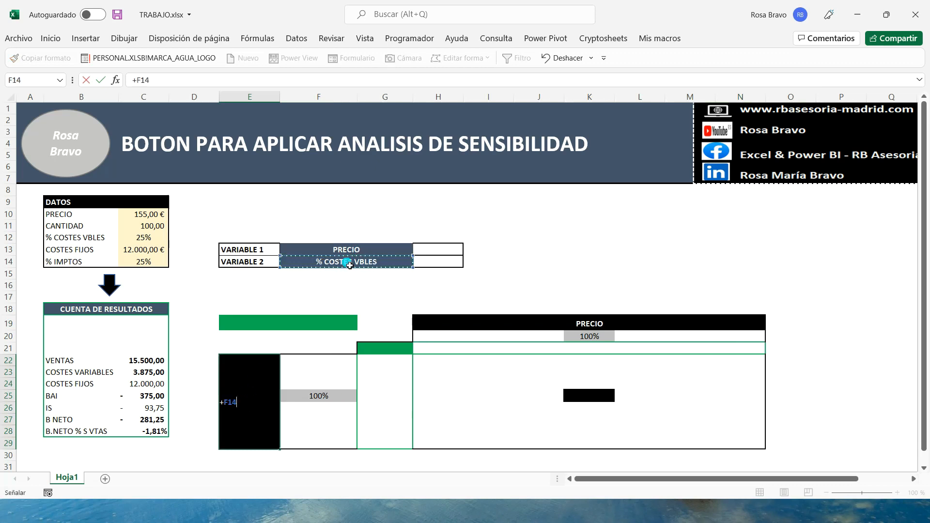
key("Tab")
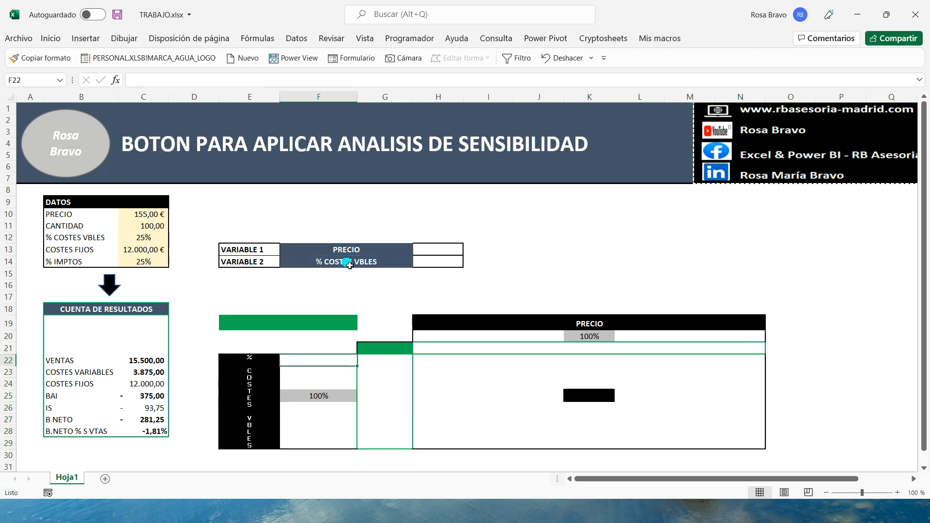
- Set the PRECIO increment in H13 to 2% and calculate L20 as K20+H13
left_click(450, 251)
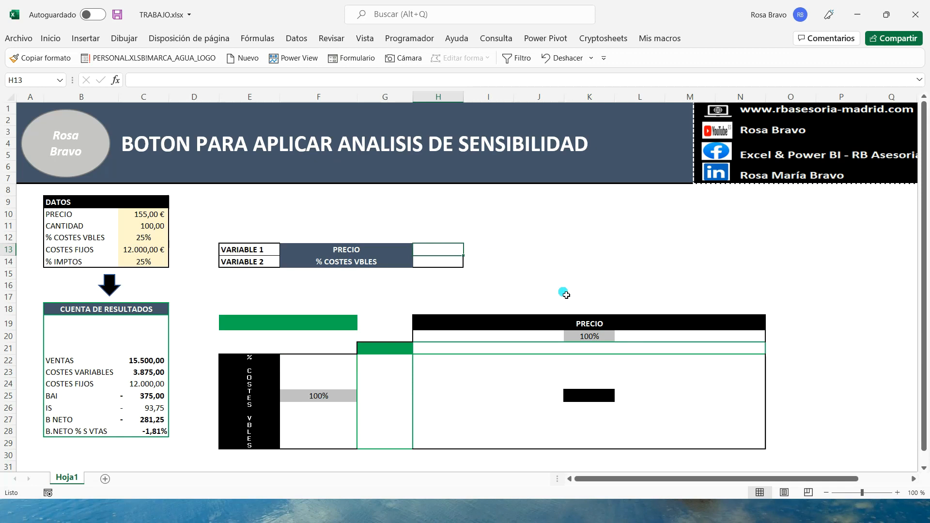
type("2%")
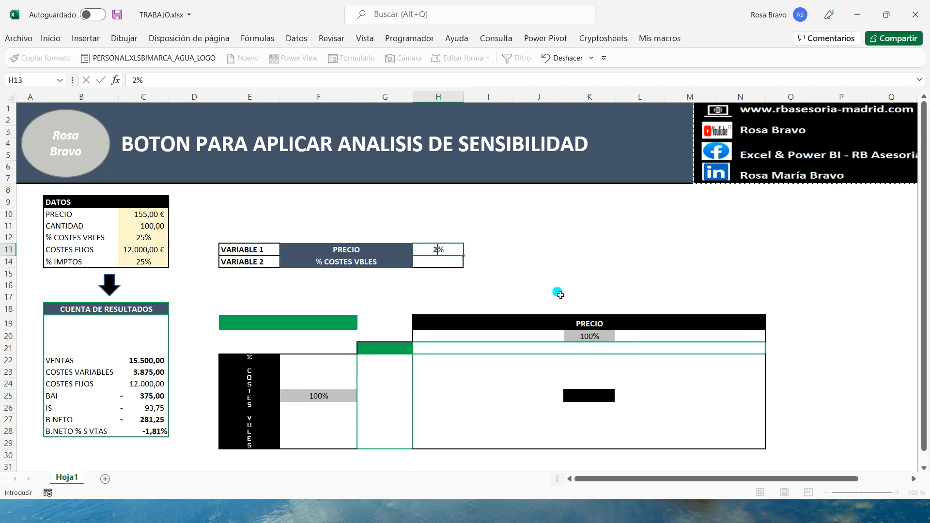
key("Tab")
left_click(645, 338)
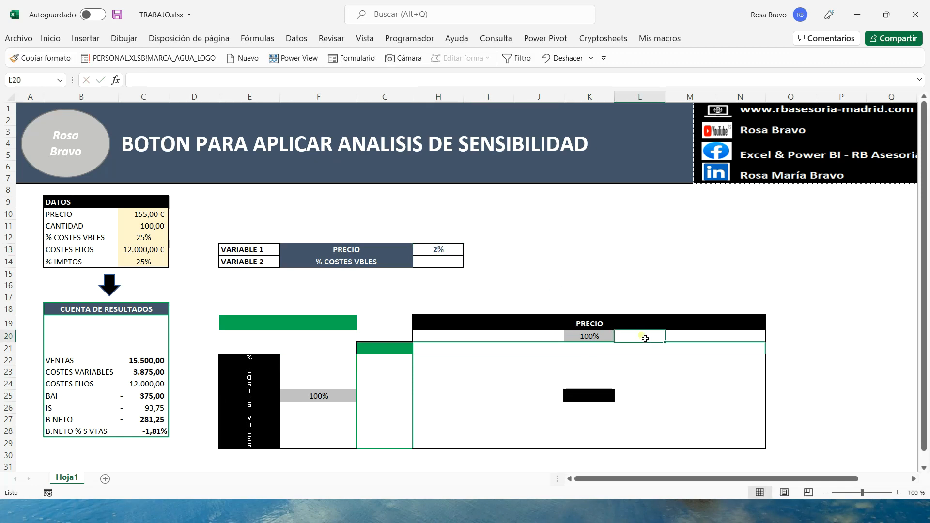
type("+")
key("Left")
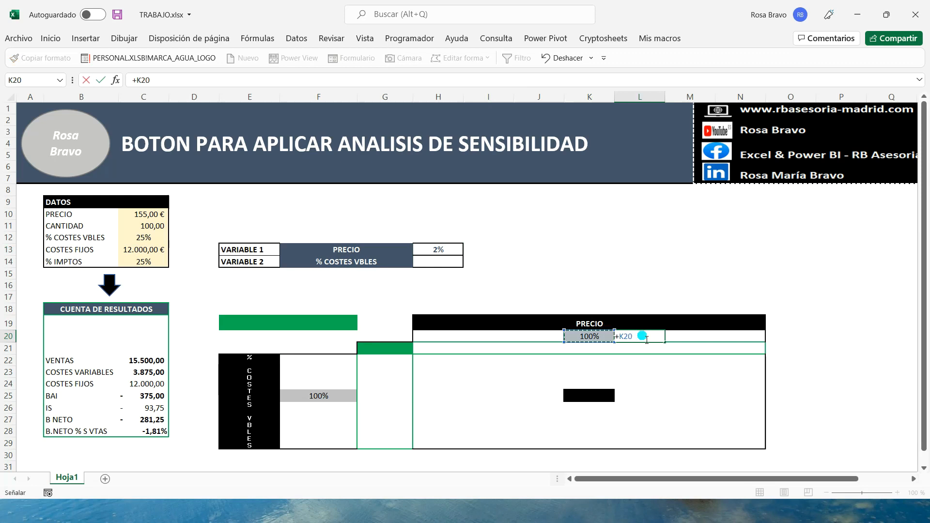
type("+")
left_click(439, 249)
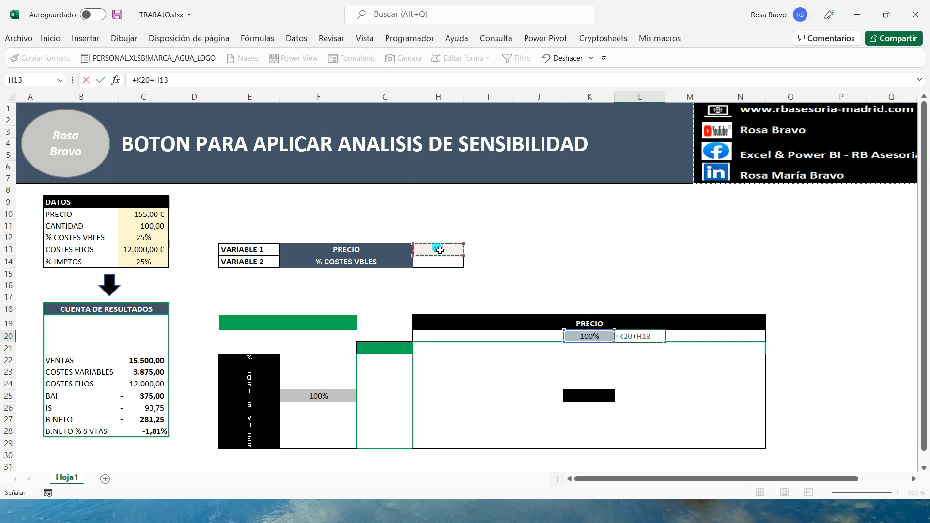
key("Tab")
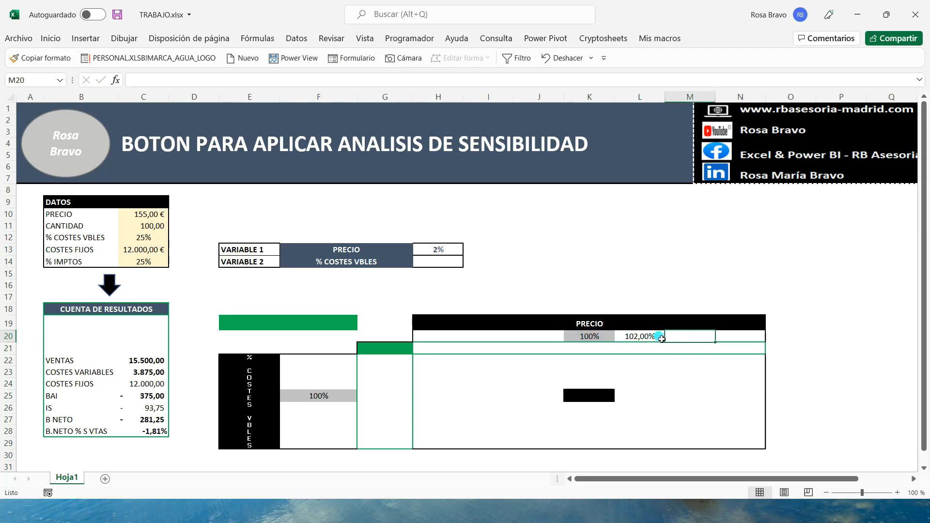
type("+")
key("Left")
type("+")
left_click(440, 250)
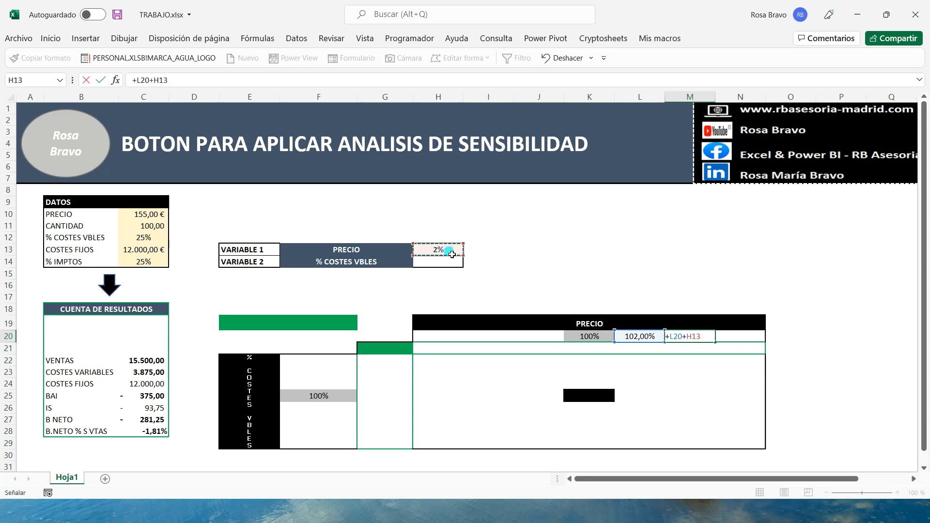
key("Tab")
left_click(648, 337)
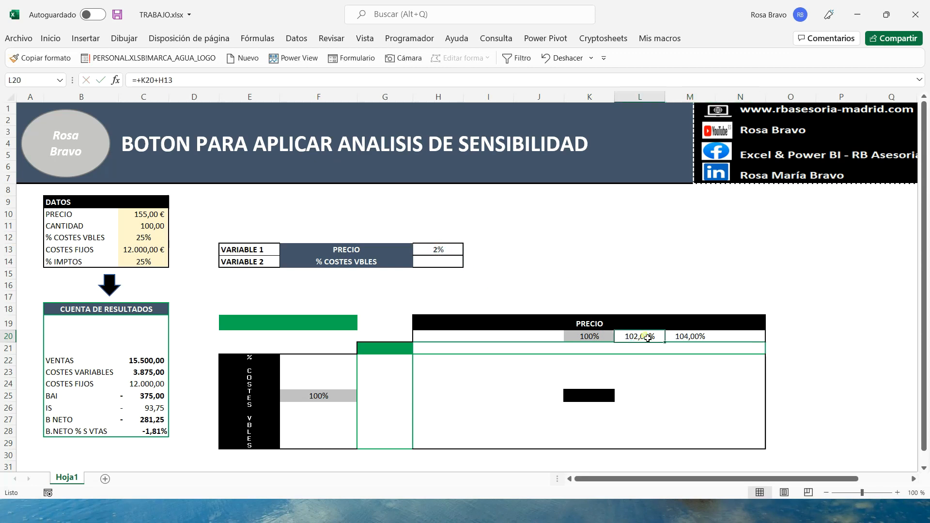
key("Right")
key("Delete")
- Make the H13 reference in L20's formula absolute and fill the formula across to N20
left_click(647, 337)
double_click(648, 337)
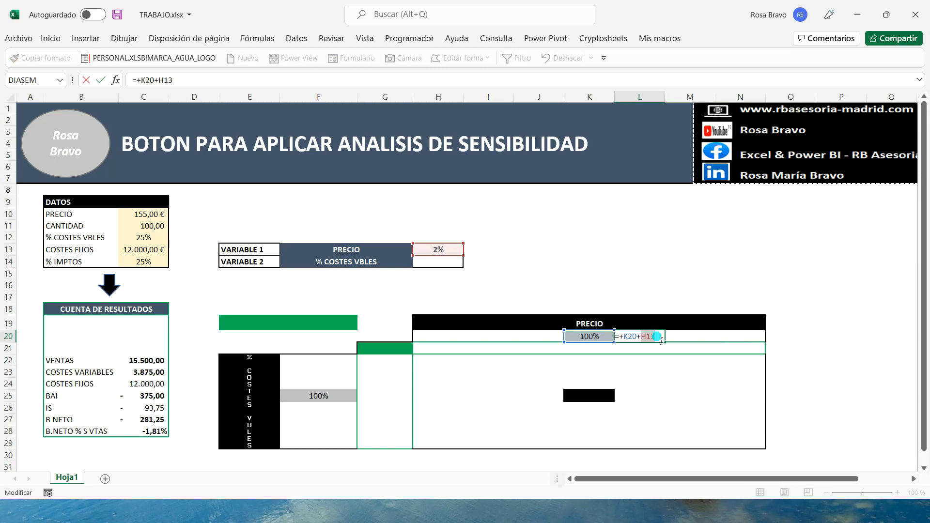
key("F4")
key("Return")
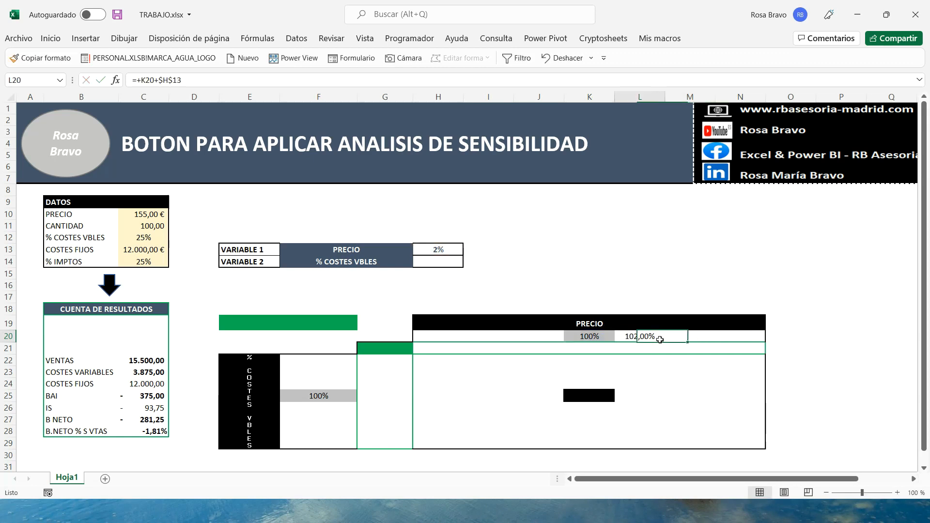
left_click_drag(668, 343, 764, 345)
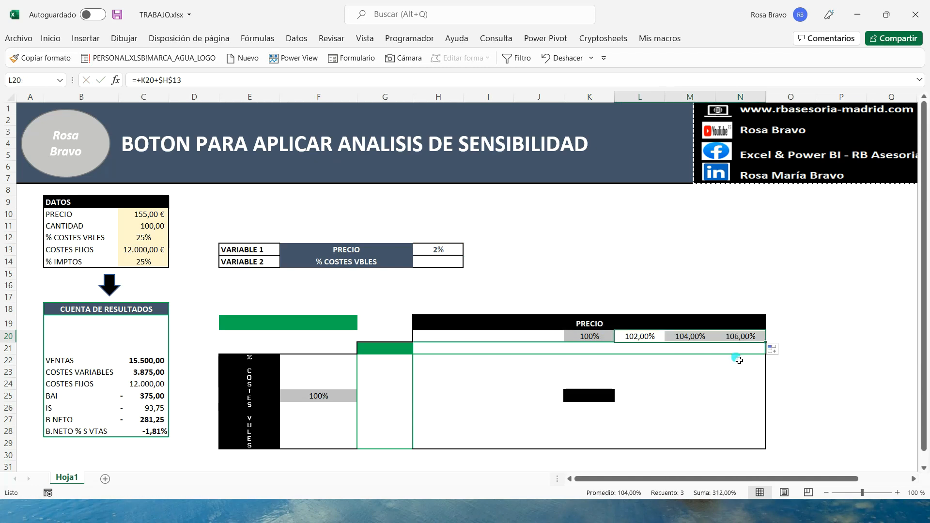
- Calculate J20 as K20-$H$13 and fill the formula back across to H20
left_click(546, 339)
type("+")
key("Right")
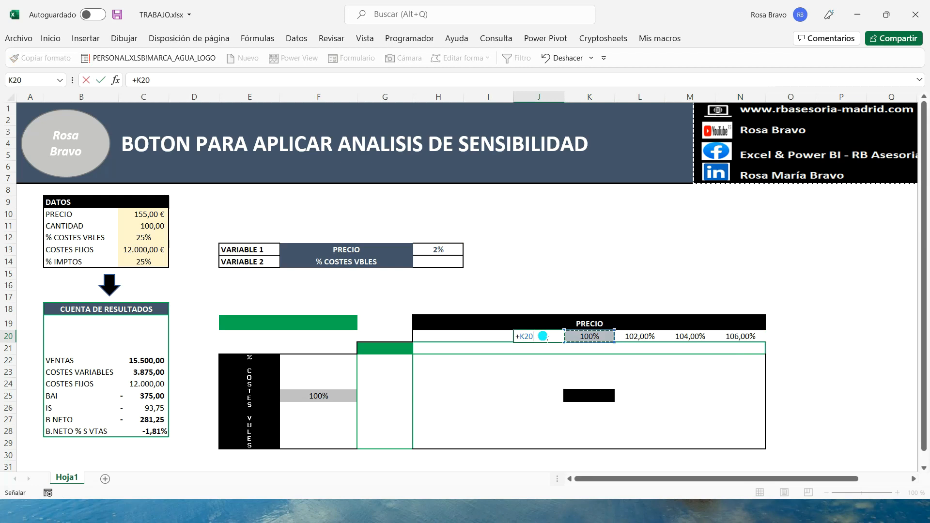
type("-")
left_click(442, 250)
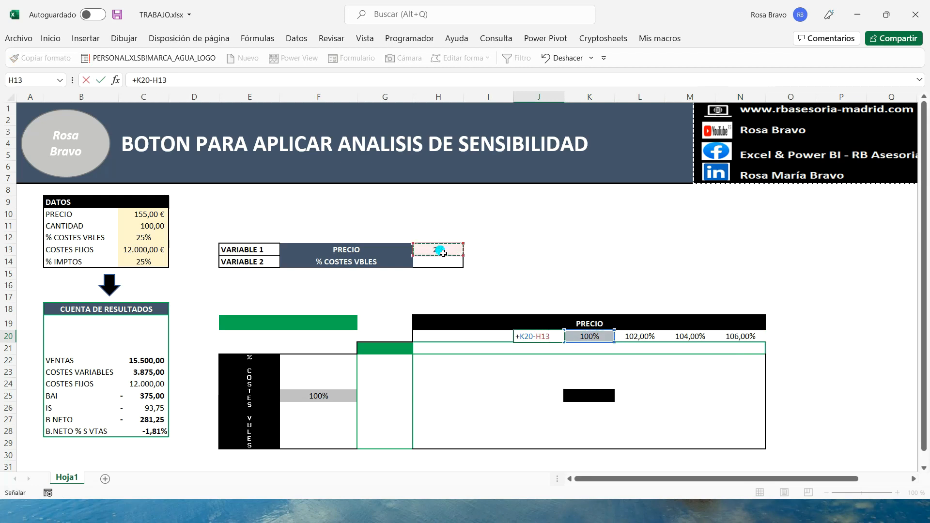
key("Tab")
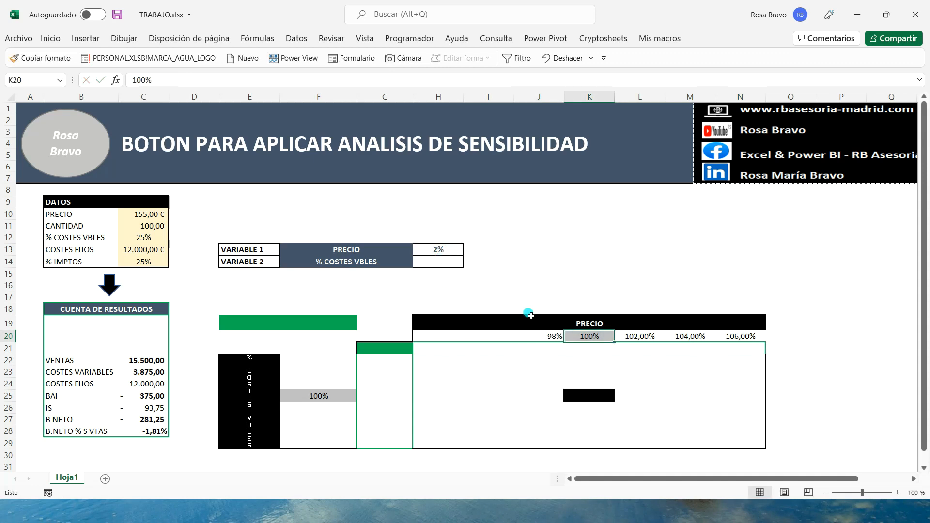
left_click(542, 339)
left_click_drag(564, 341, 430, 344)
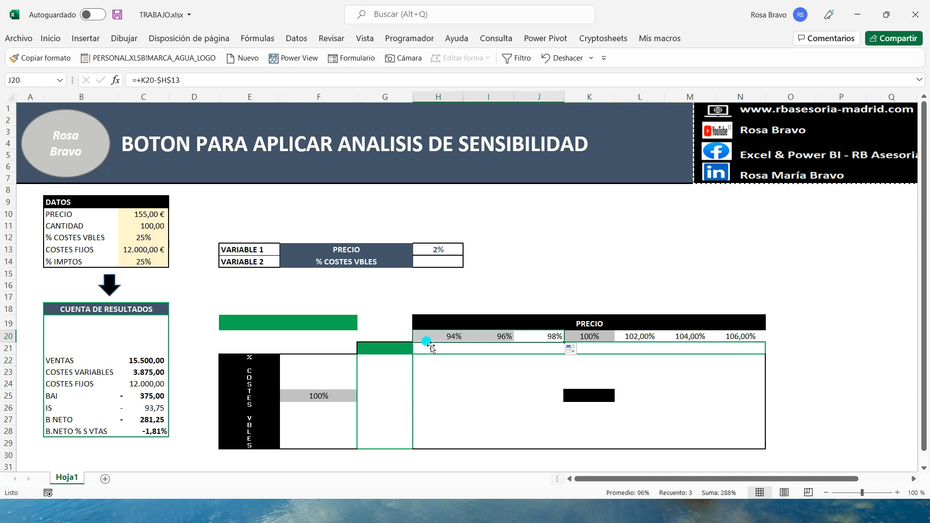
- Try an increment of 1% for PRECIO in H13
left_click(448, 250)
type("1Ç")
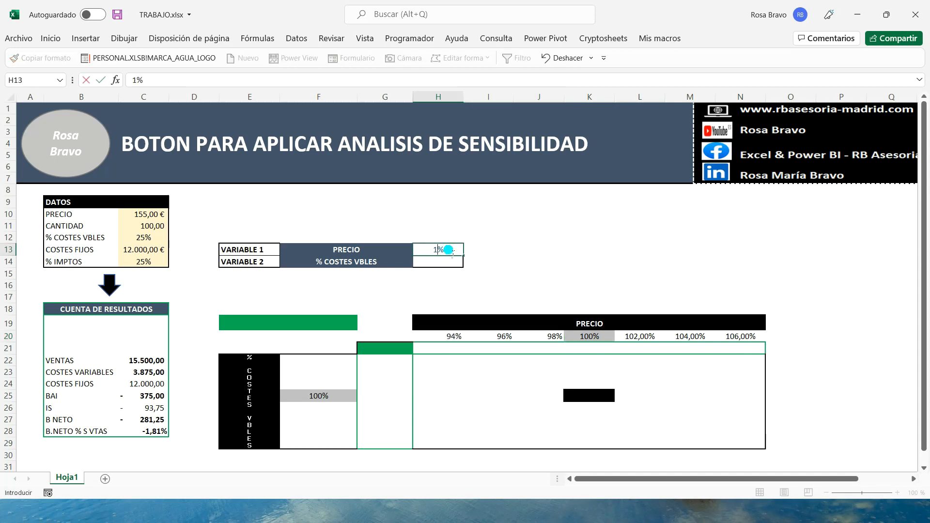
key("Tab")
- Set the PRECIO increment in H13 to 3%
left_click(451, 252)
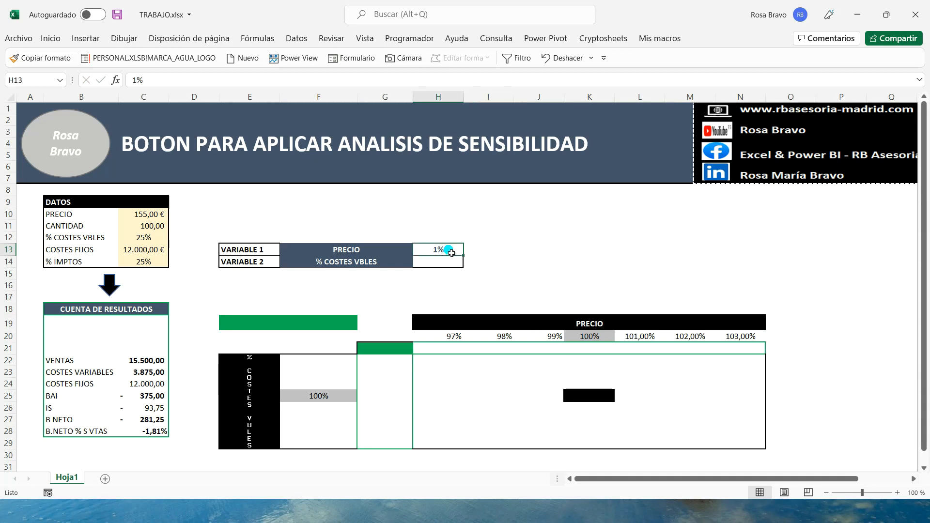
type("3")
key("Tab")
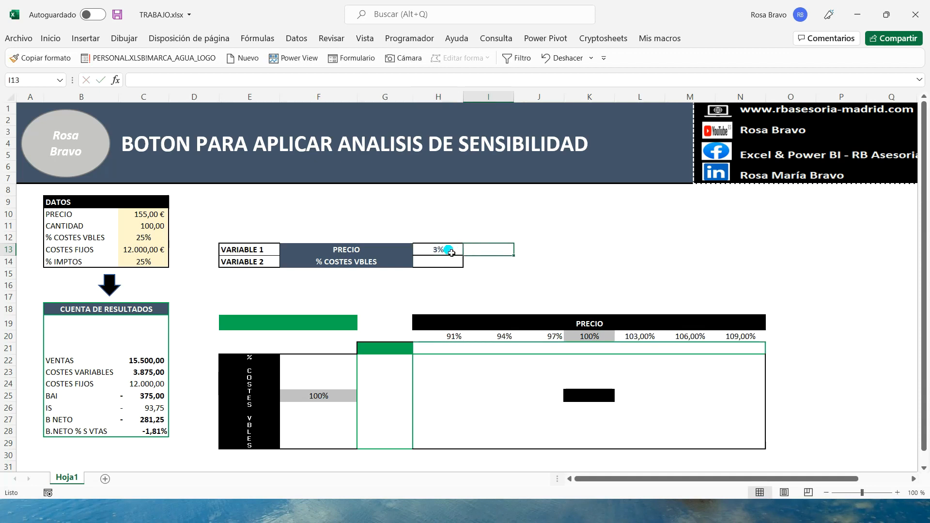
- Set the % COSTES VBLES increment in H14 to 2%
left_click(325, 397)
left_click(439, 261)
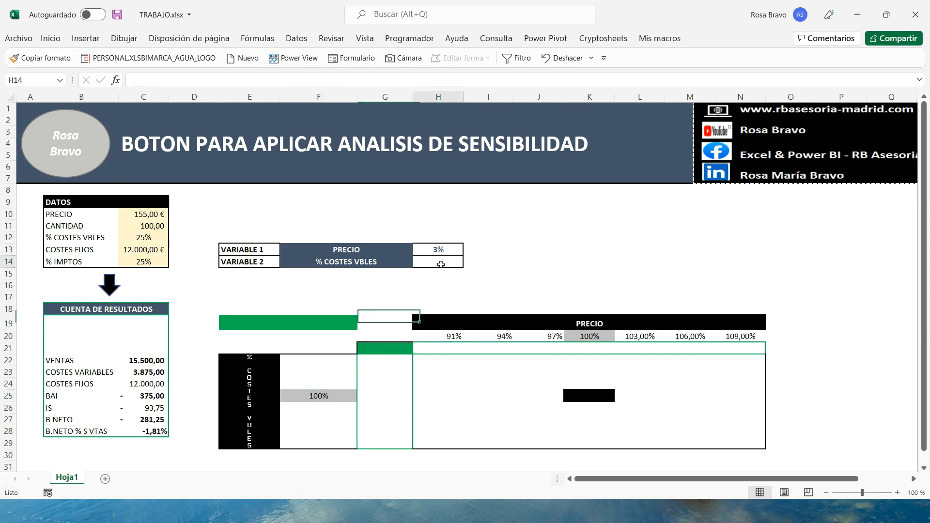
type("2")
key("Tab")
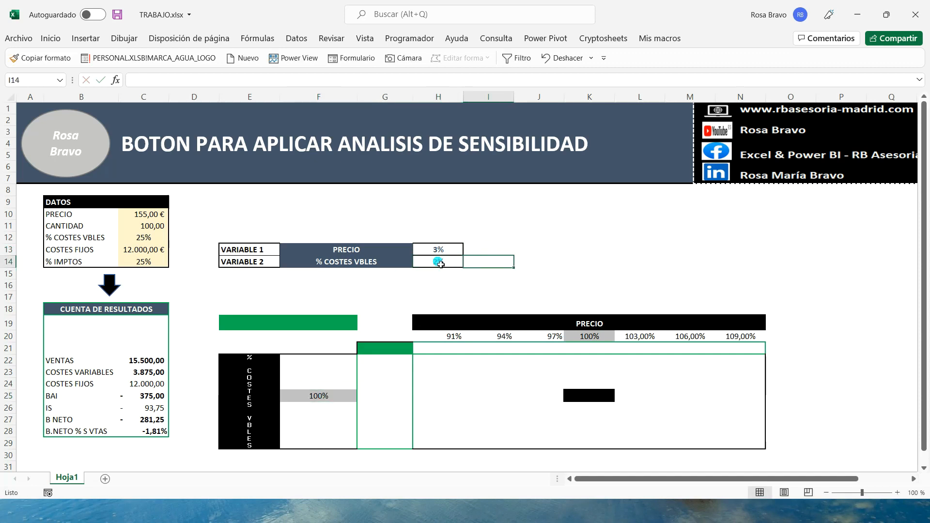
- Calculate F26 as F25+$H$14 and fill the formula down to F29
left_click(320, 396)
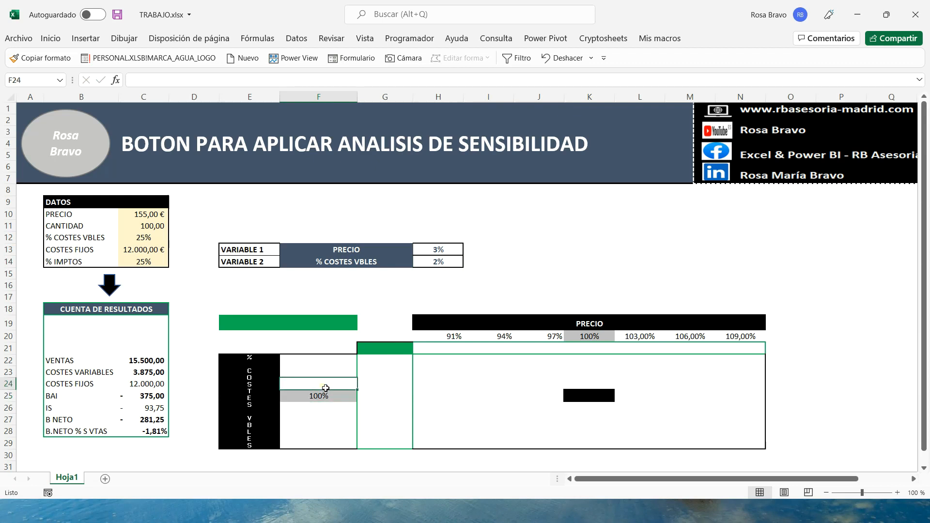
left_click(303, 412)
type("+")
key("Up")
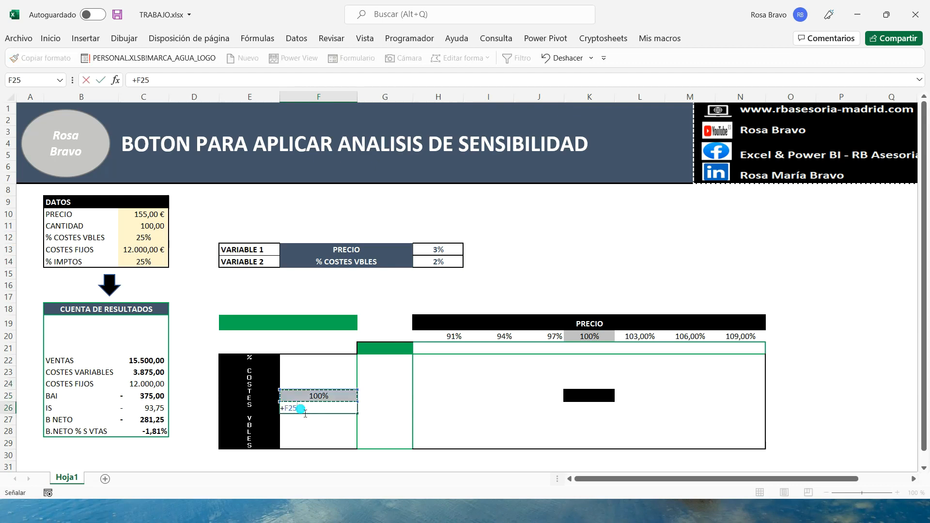
type("+")
left_click(445, 262)
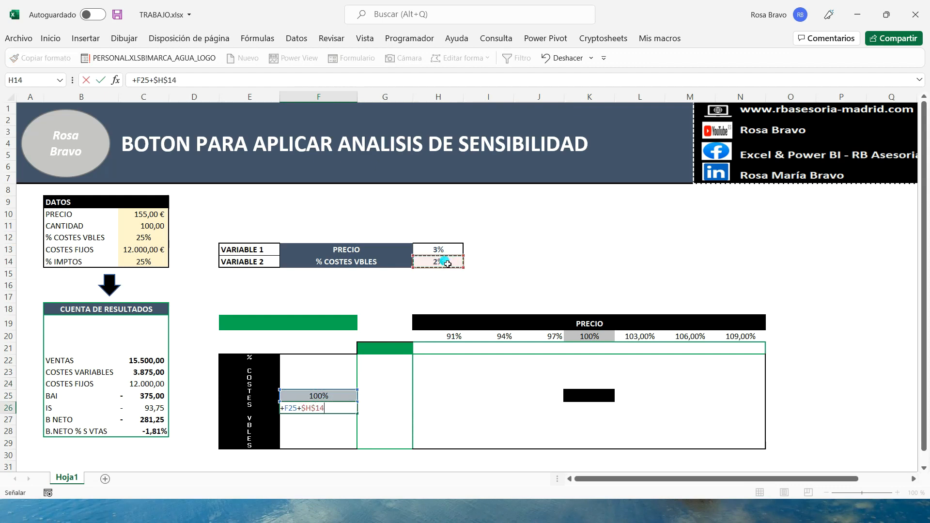
key("Tab")
left_click(352, 410)
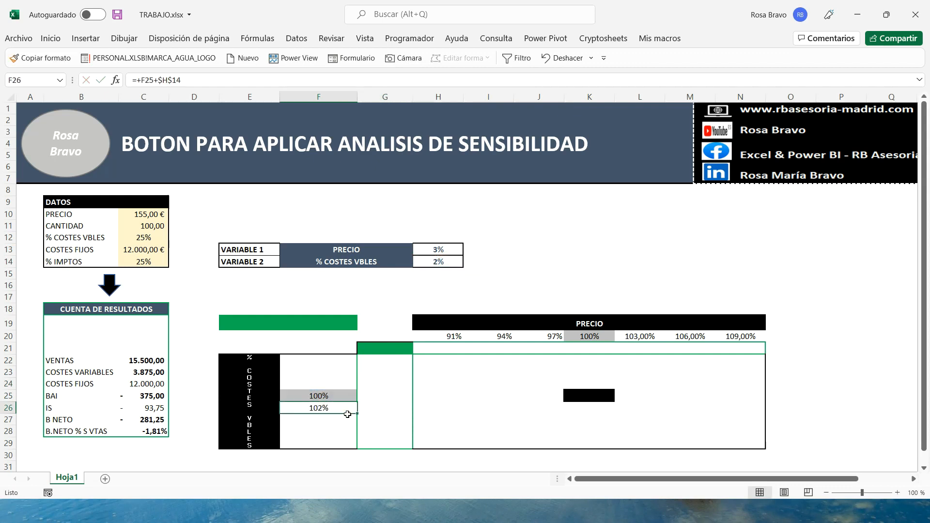
left_click_drag(355, 415, 354, 448)
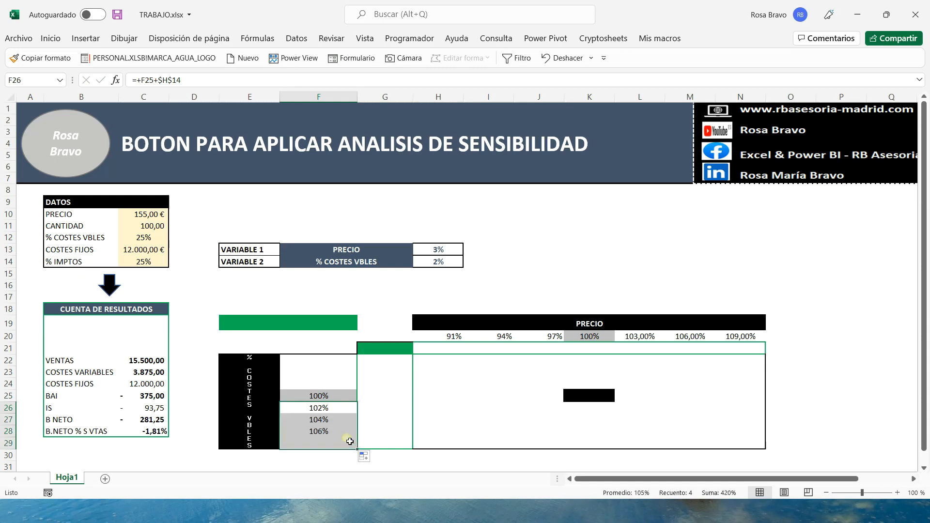
- Calculate F24 as F25-H14, just above the 100% base of % COSTES VBLES
left_click(330, 385)
type("+")
left_click(333, 392)
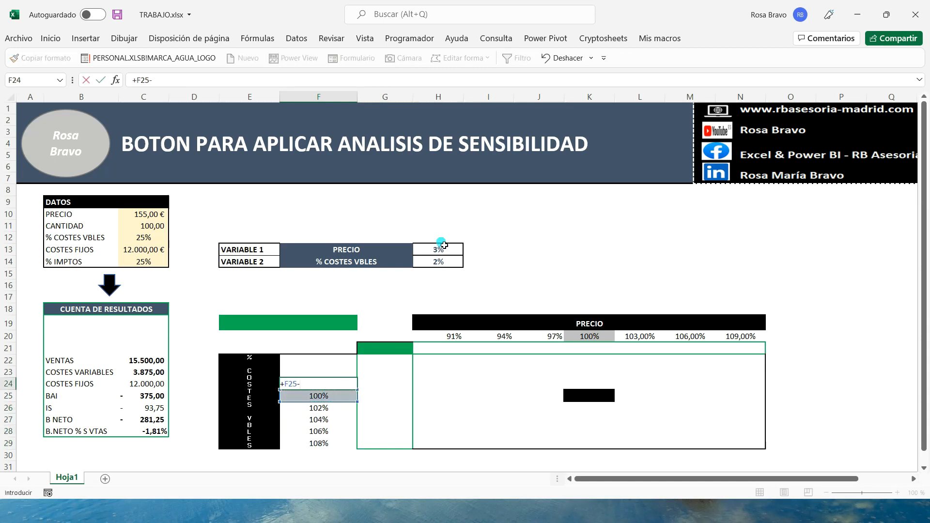
type("-")
left_click(443, 262)
key("Return")
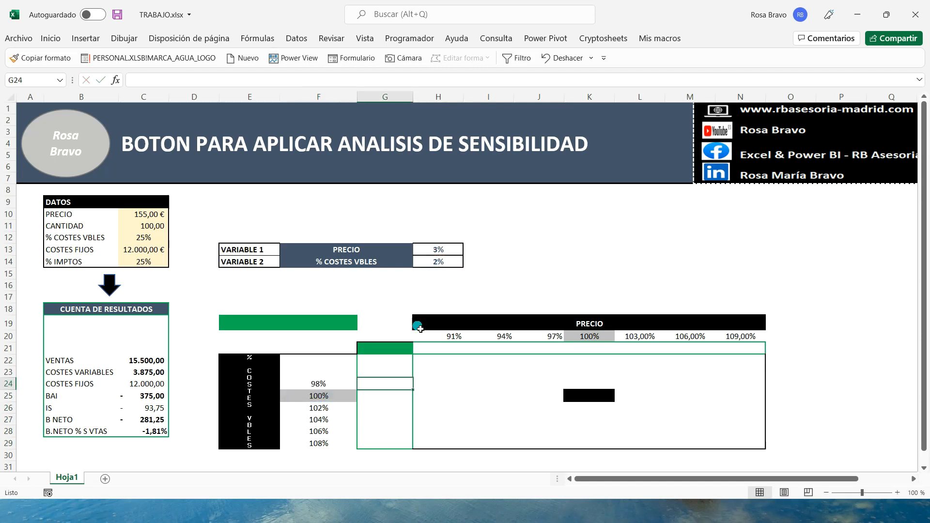
- Make the H14 reference in F24 absolute and fill the formula up to F22
left_click(336, 386)
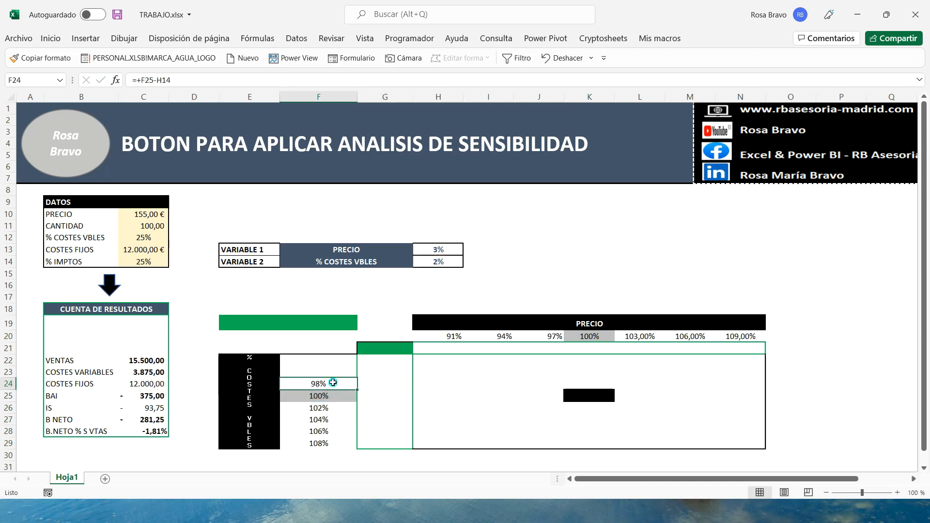
double_click(336, 385)
left_click_drag(157, 80, 189, 86)
key("F4")
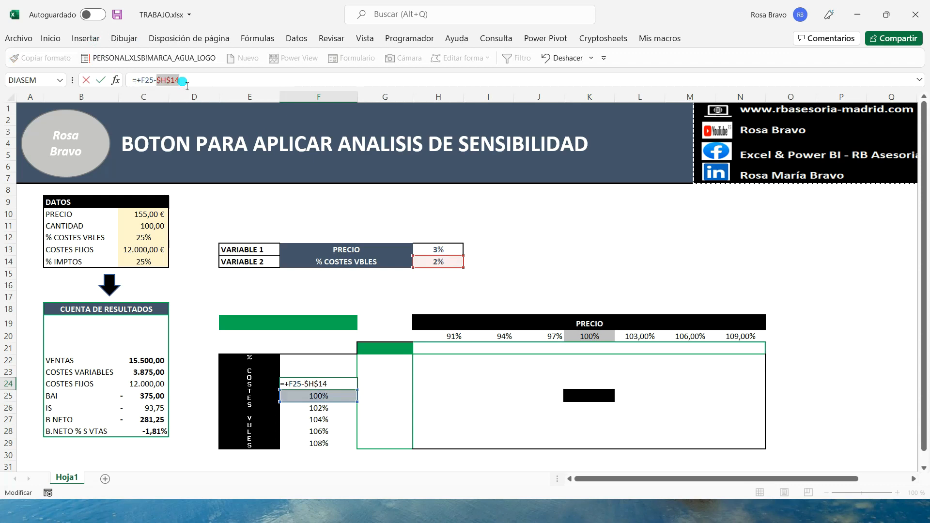
key("Return")
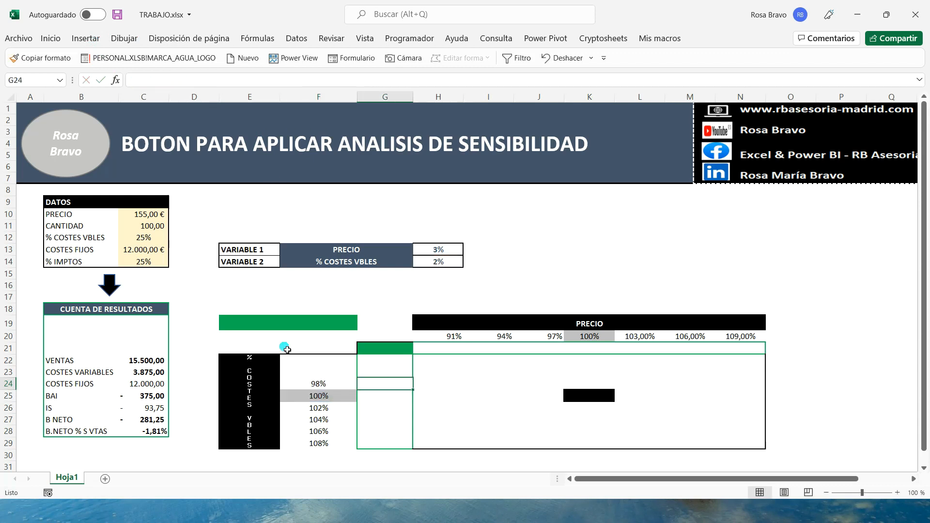
left_click(315, 382)
left_click_drag(352, 394, 356, 361)
left_click(349, 396)
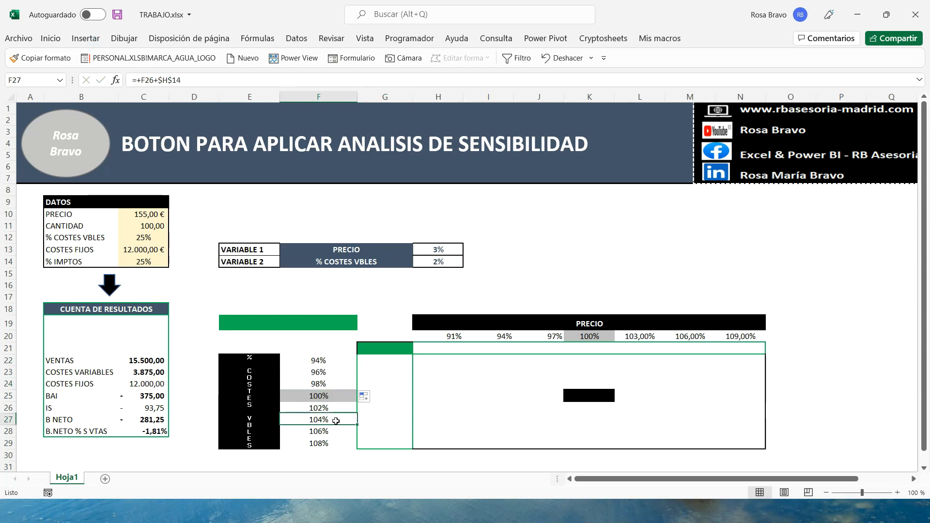
- Set the % COSTES VBLES increment in H14 to 5%
left_click(438, 262)
type("5")
key("Tab")
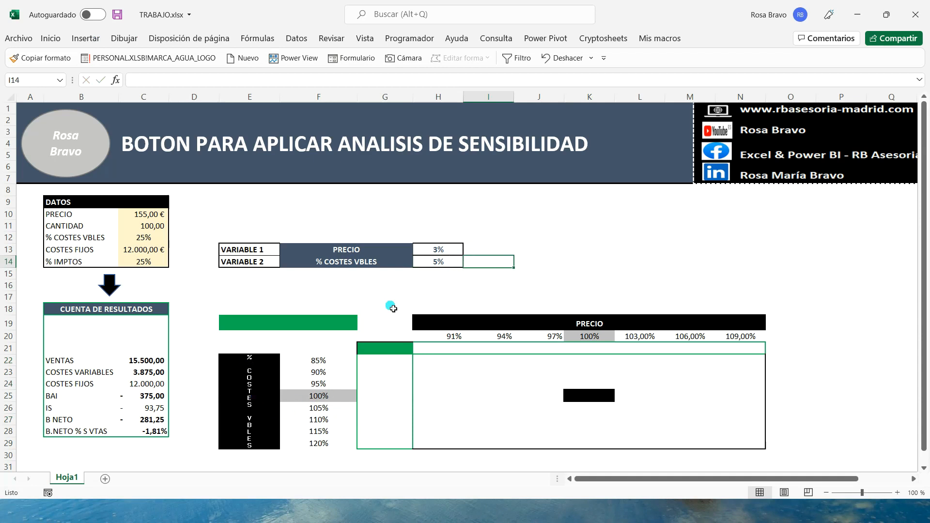
- Apply a thick outside border to the % COSTES VBLES percentages in F22:F29
left_click_drag(322, 366, 318, 442)
left_click(50, 38)
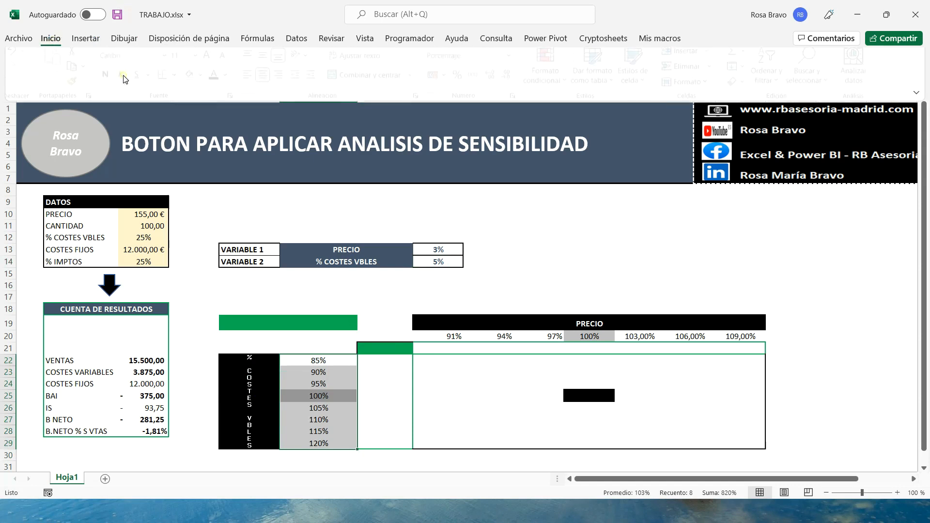
left_click(181, 84)
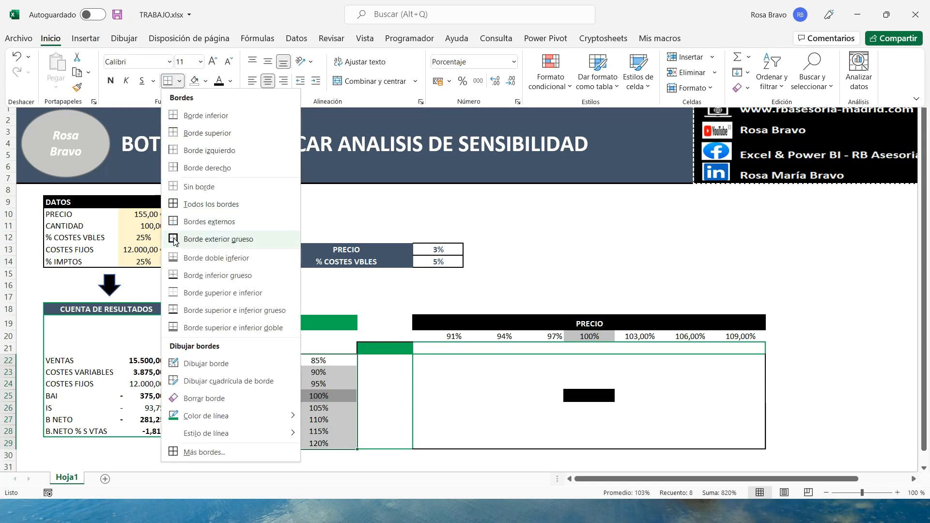
left_click(213, 239)
- Apply a thick outside border to the PRECIO percentages in H20:N20
left_click(440, 335)
left_click_drag(440, 336, 740, 336)
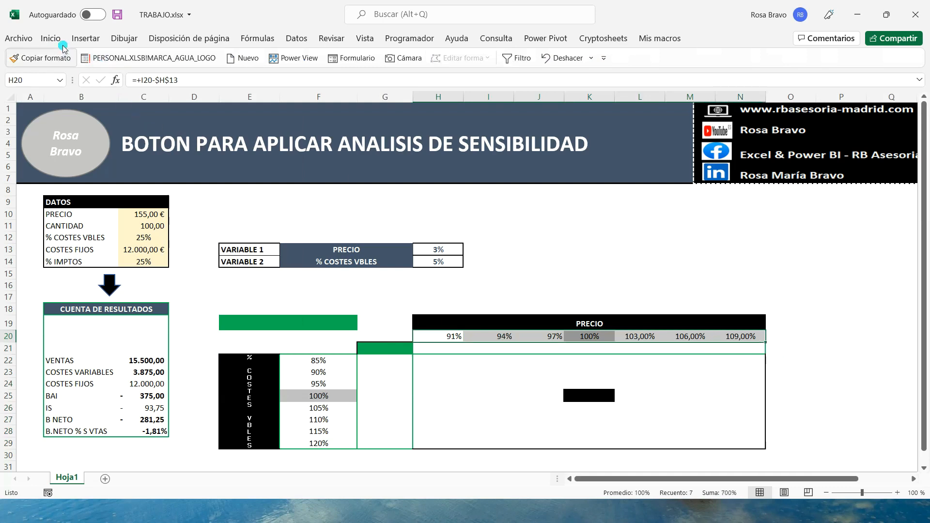
left_click(50, 39)
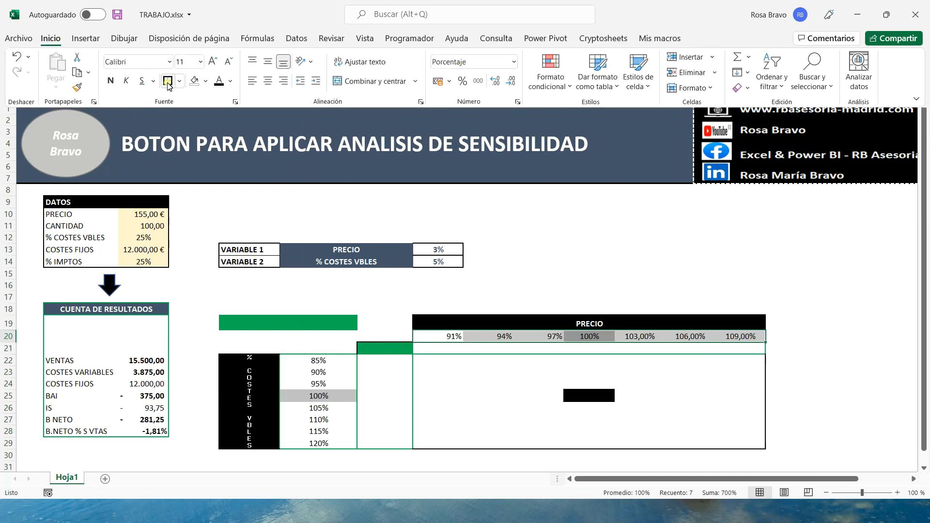
left_click(514, 401)
left_click(475, 361)
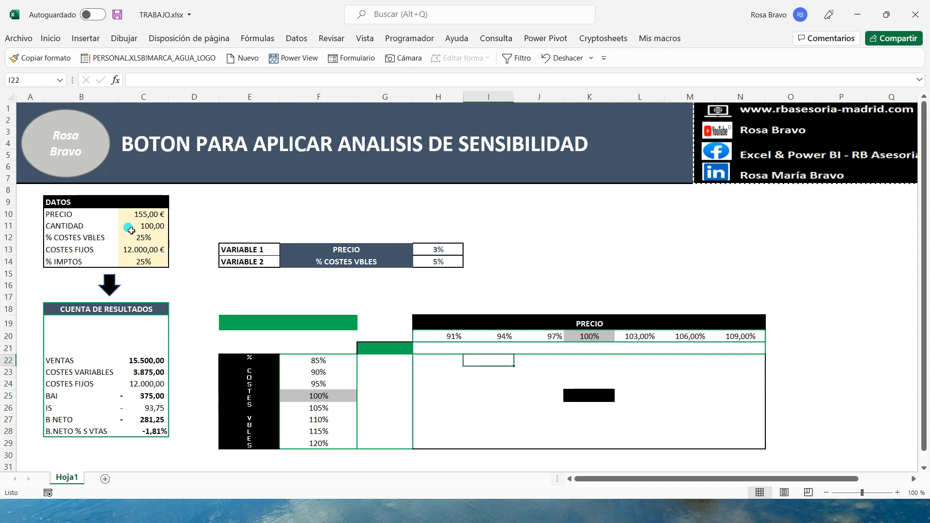
- Mark the CUENTA DE RESULTADOS rows in D22:D28 with F, using D for COSTES FIJOS in D24
left_click_drag(127, 219, 145, 261)
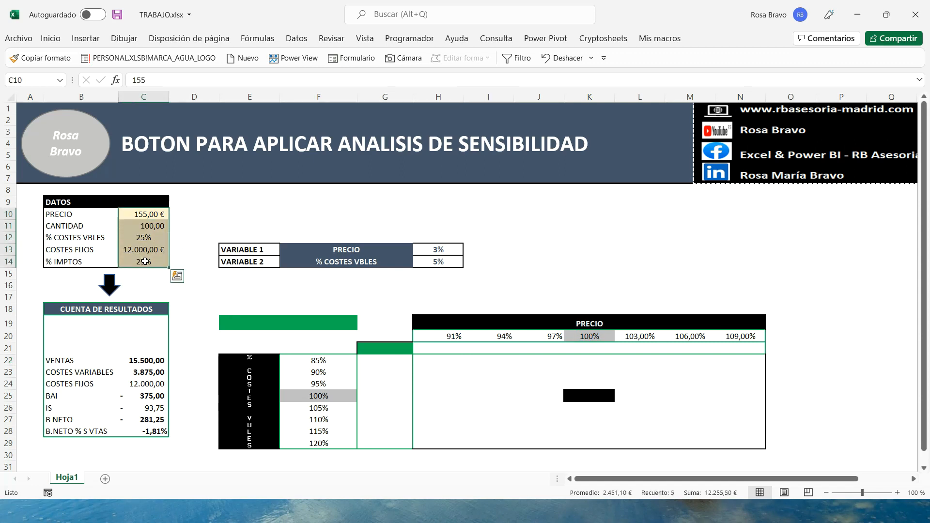
left_click_drag(131, 358, 147, 428)
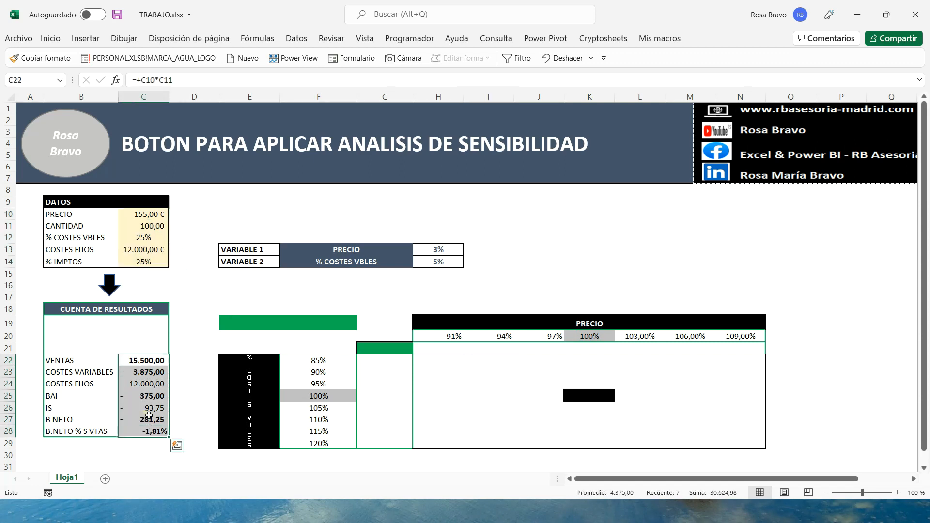
left_click(182, 366)
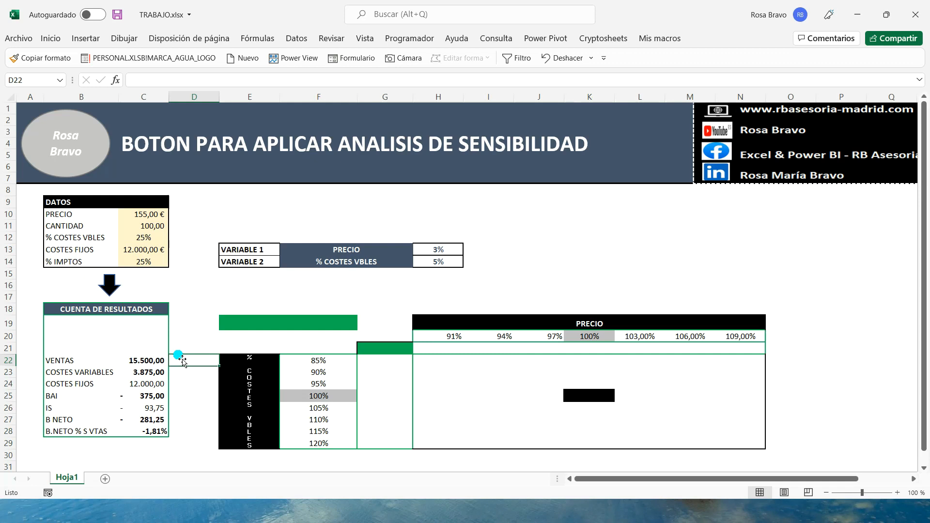
type("F")
key("Return")
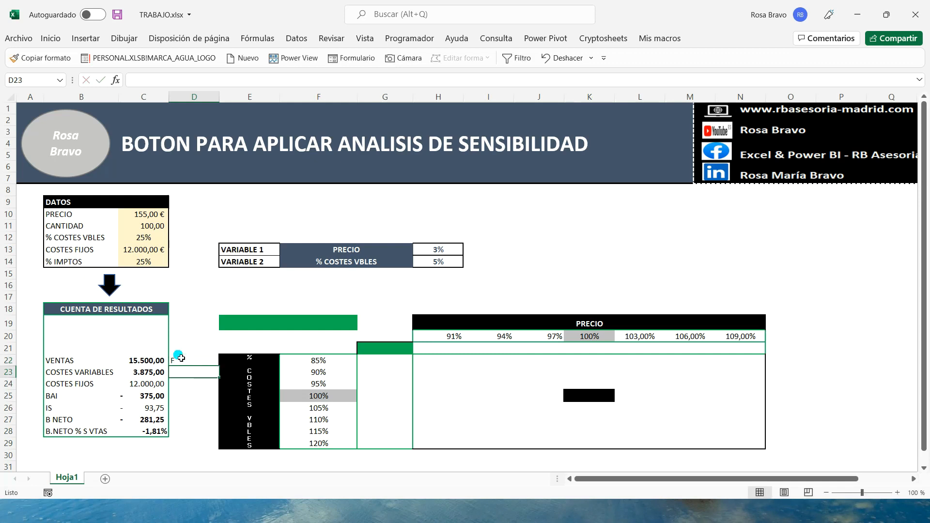
type("F")
key("Return")
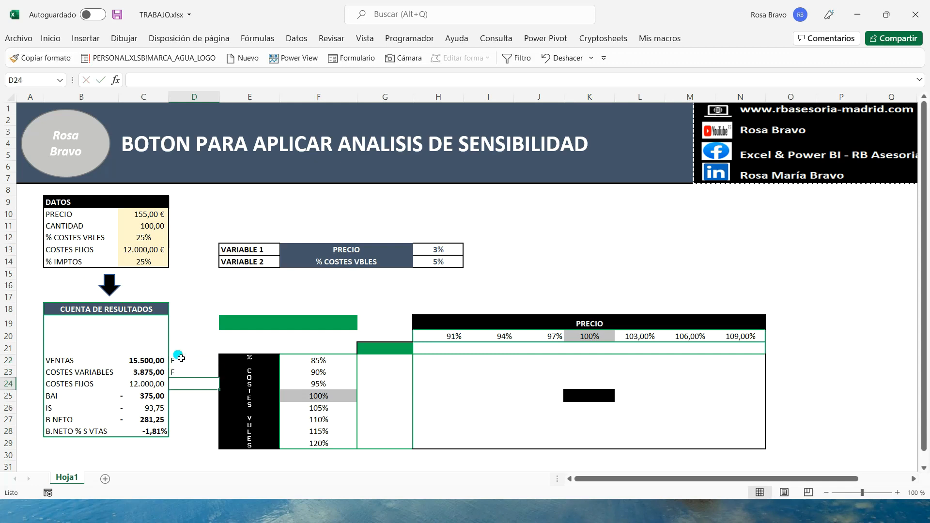
type("D")
key("Return")
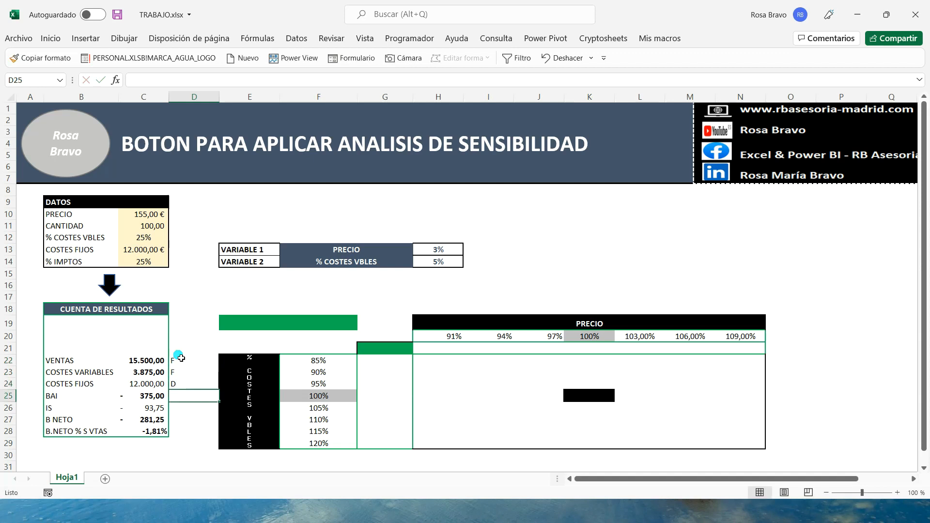
type("F")
key("Return")
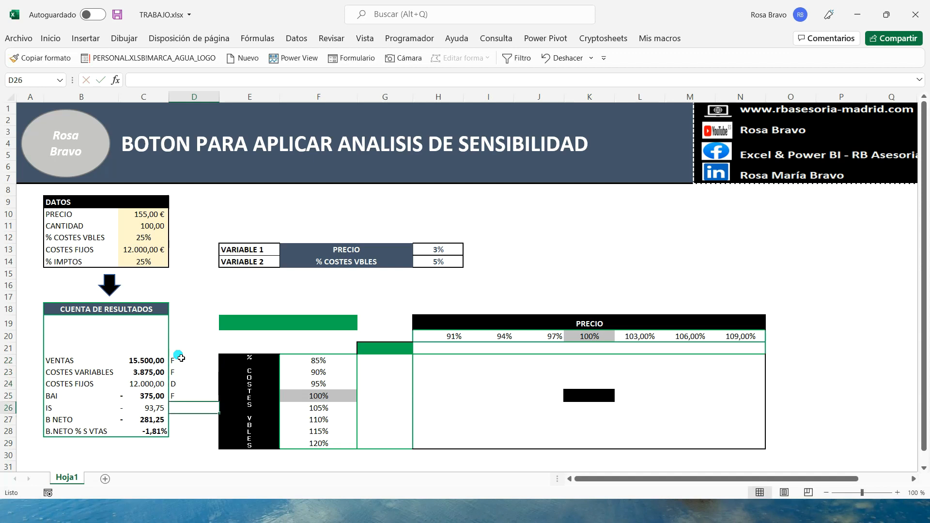
type("F")
key("Return")
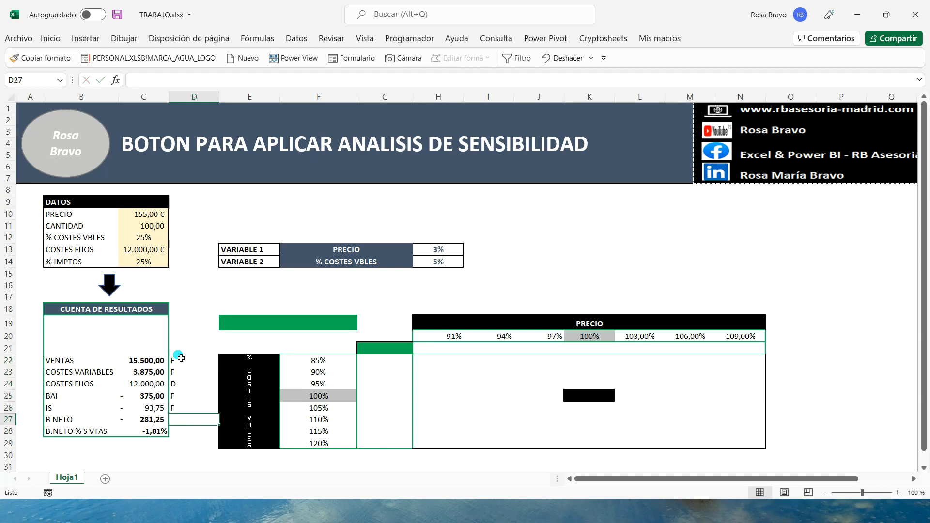
type("F")
key("Return")
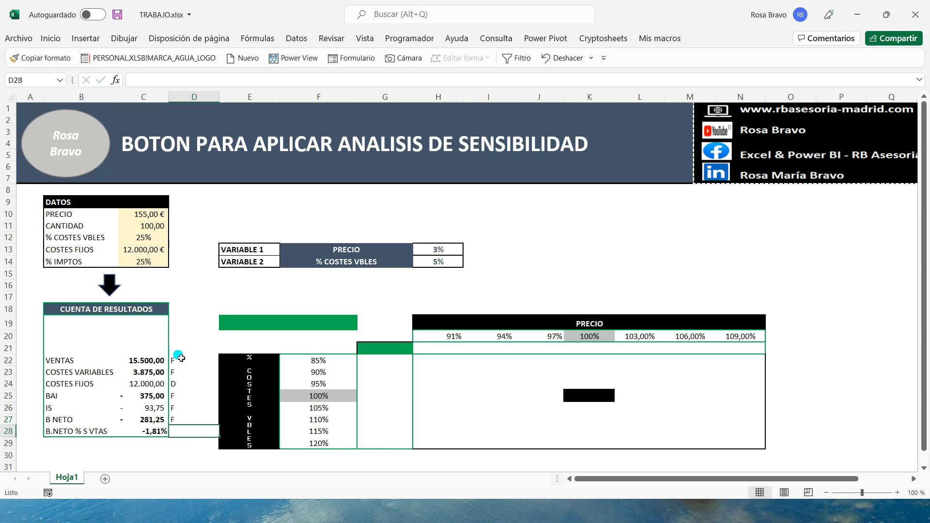
type("F")
key("Return")
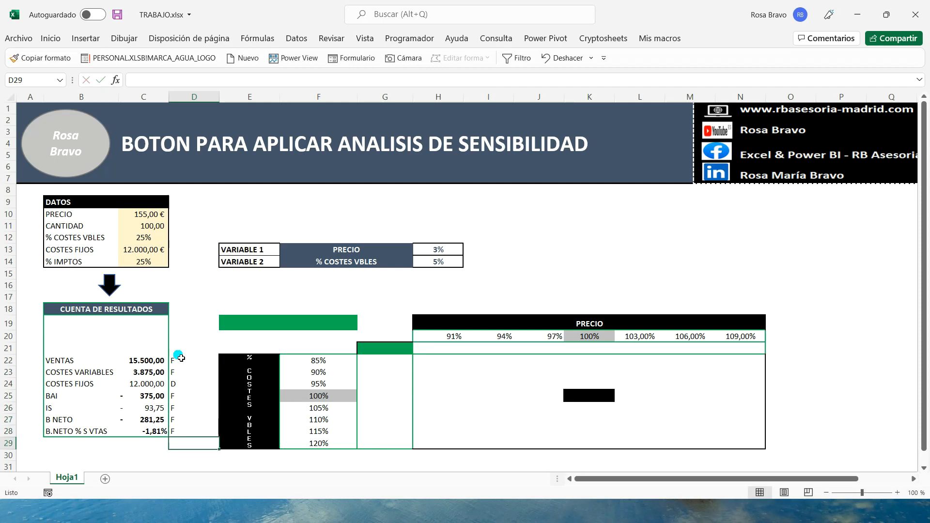
- Examine the formulas behind IS in C26 and COSTES VARIABLES in C23
left_click(179, 376)
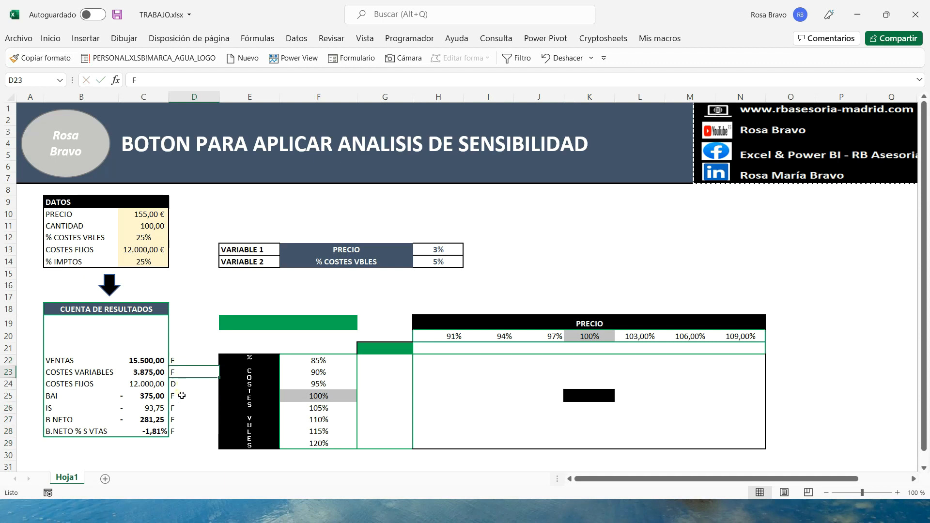
left_click(179, 397)
left_click(180, 409)
left_click(160, 409)
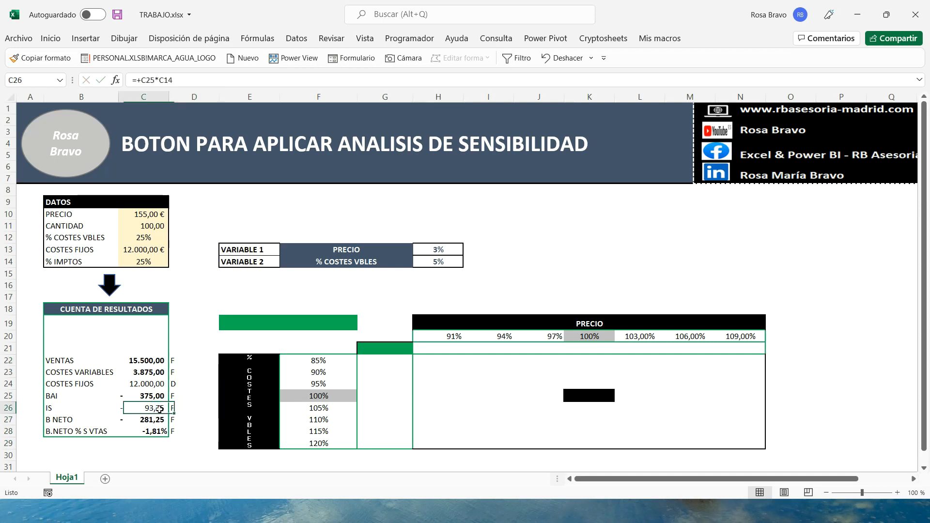
double_click(160, 410)
key("Escape")
double_click(153, 375)
key("Escape")
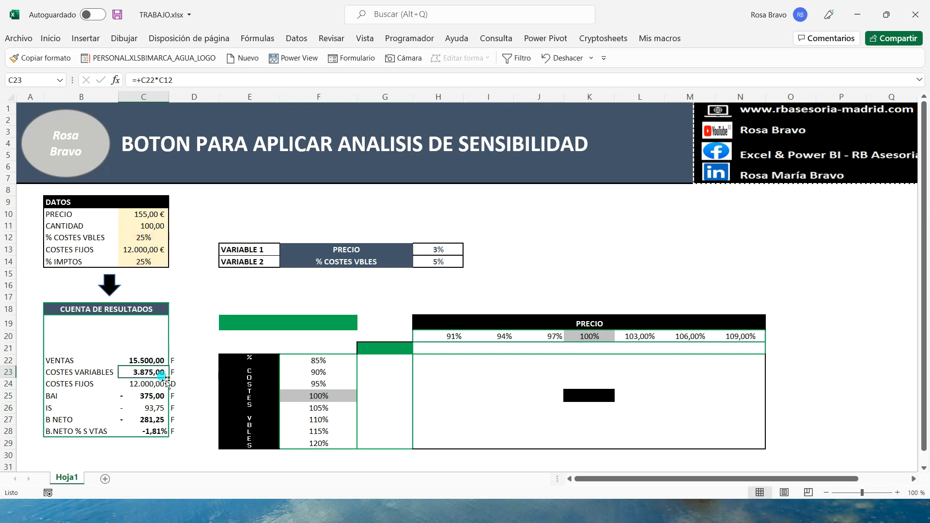
- Mark every DATOS row, from PRECIO to % IMPTOS, with D in cells D10:D14
left_click_drag(133, 217, 139, 263)
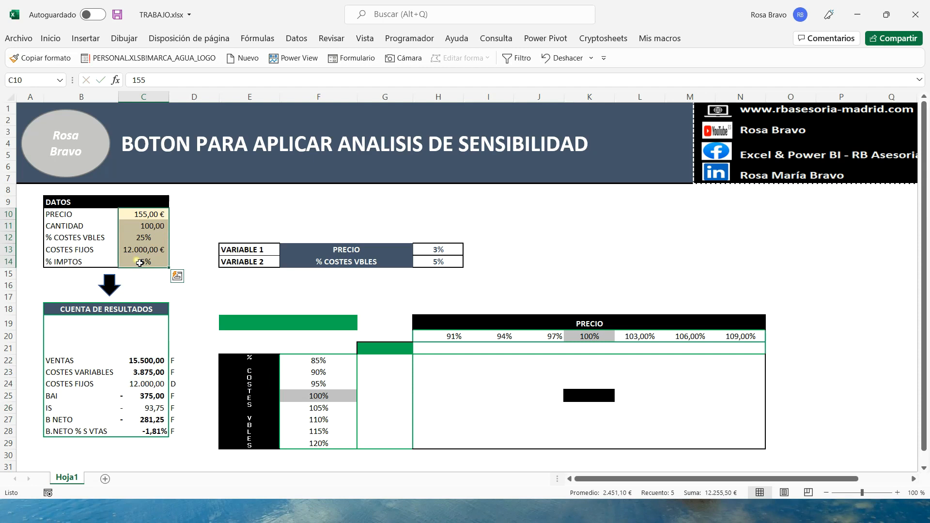
left_click(179, 218)
type("D")
key("Return")
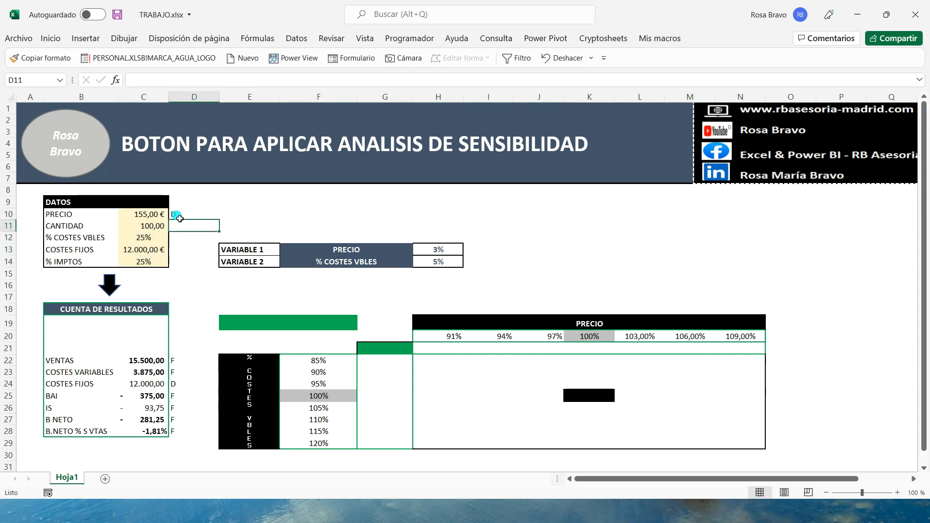
type("D")
key("Return")
type("D")
key("Return")
type("D")
key("Return")
type("D")
key("Return")
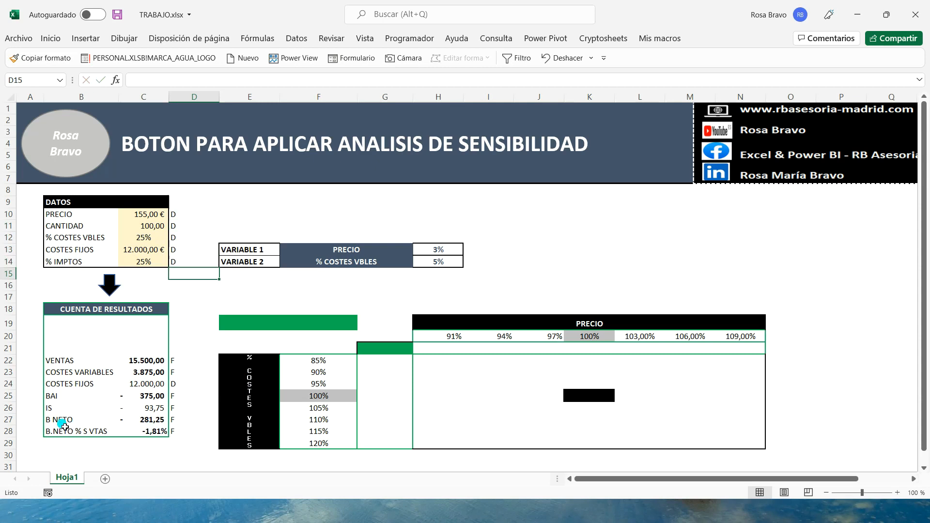
- Link the green corner cell G21 to the B NETO result in C27
left_click(382, 352)
type("+")
left_click(135, 422)
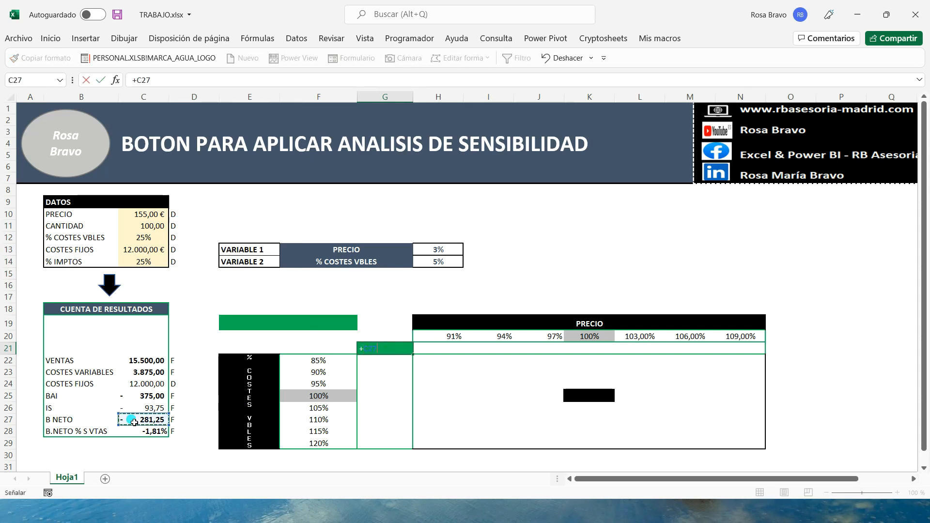
key("Tab")
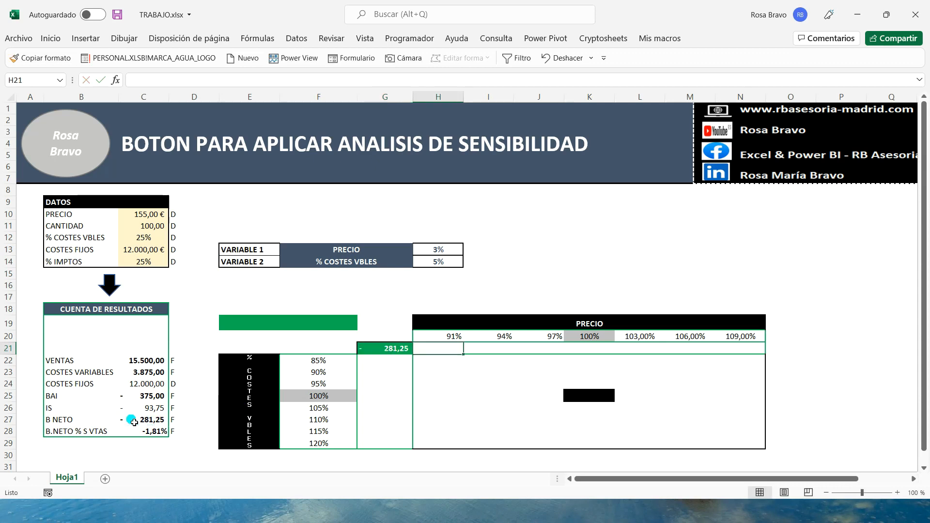
- Enter the formula =+$C$10*K20 in K21 to multiply the fixed PRECIO reference by the 100% header
left_click(384, 352)
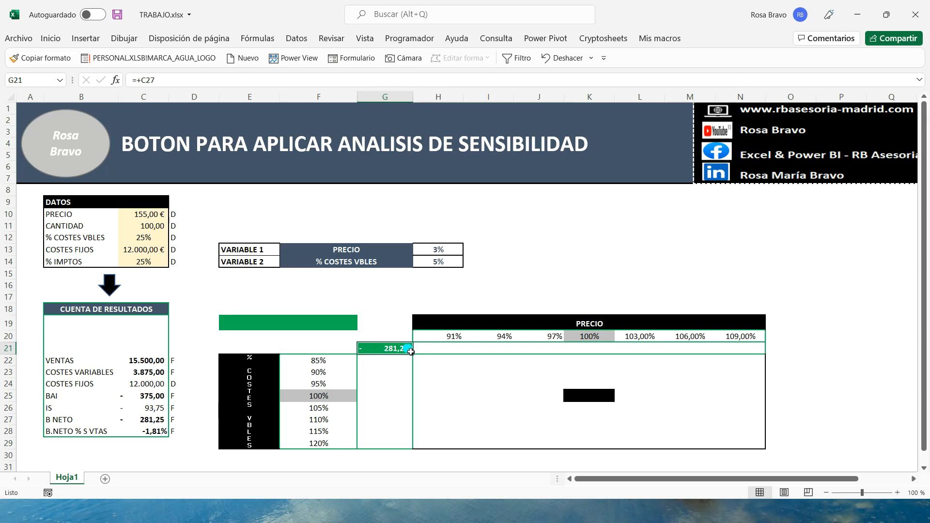
left_click(587, 349)
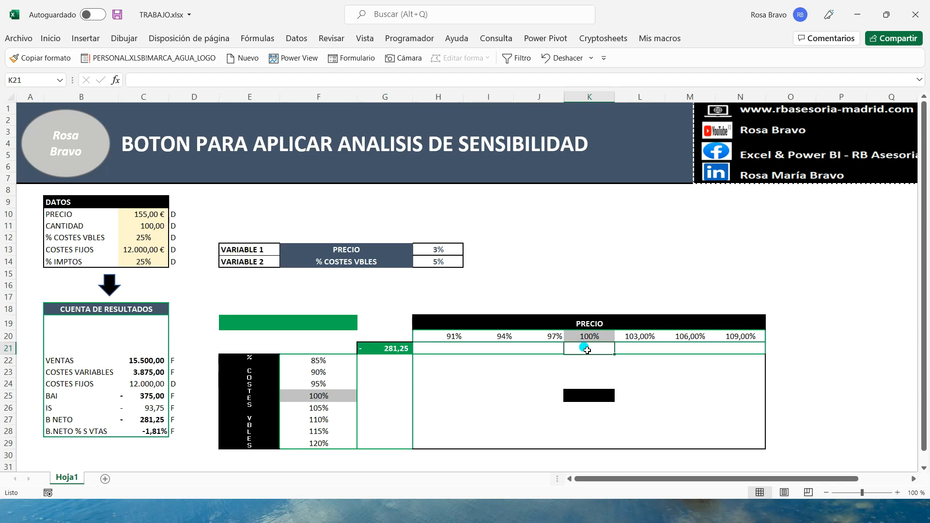
type("+")
left_click(132, 218)
key("F4")
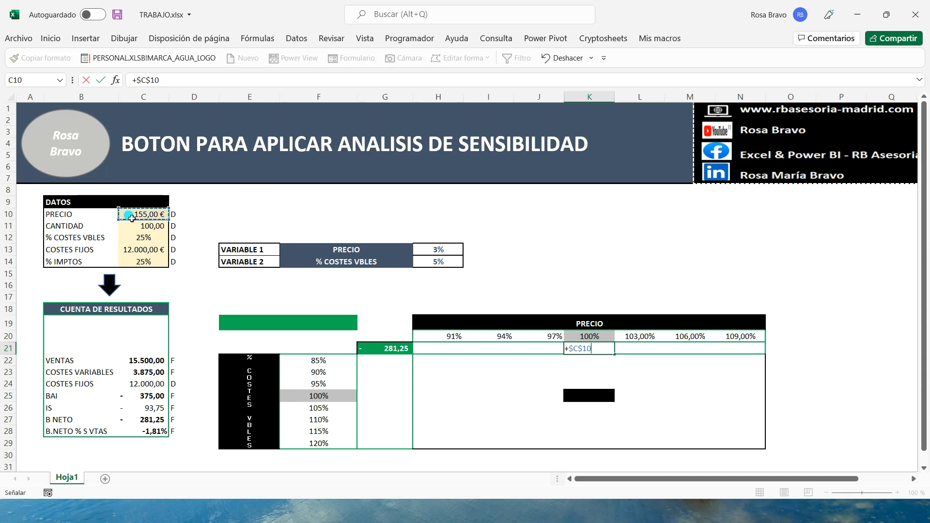
type("*")
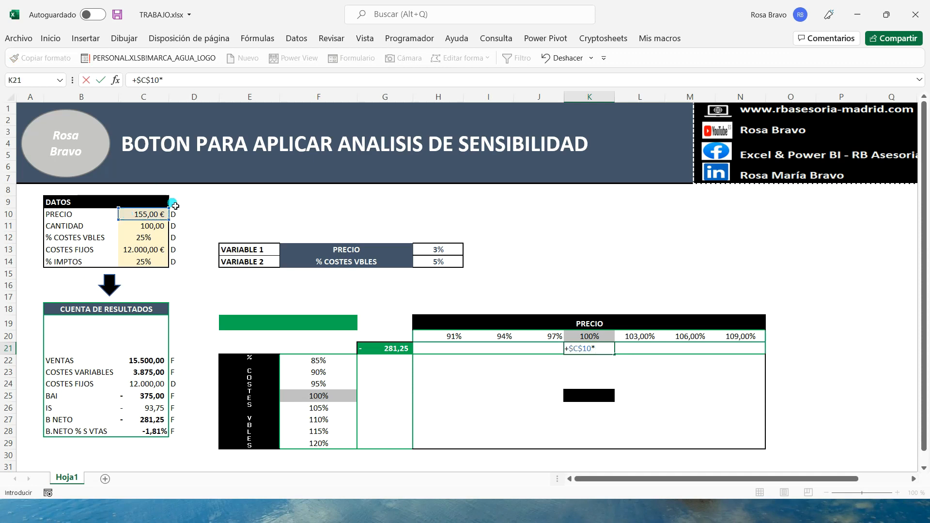
left_click(587, 342)
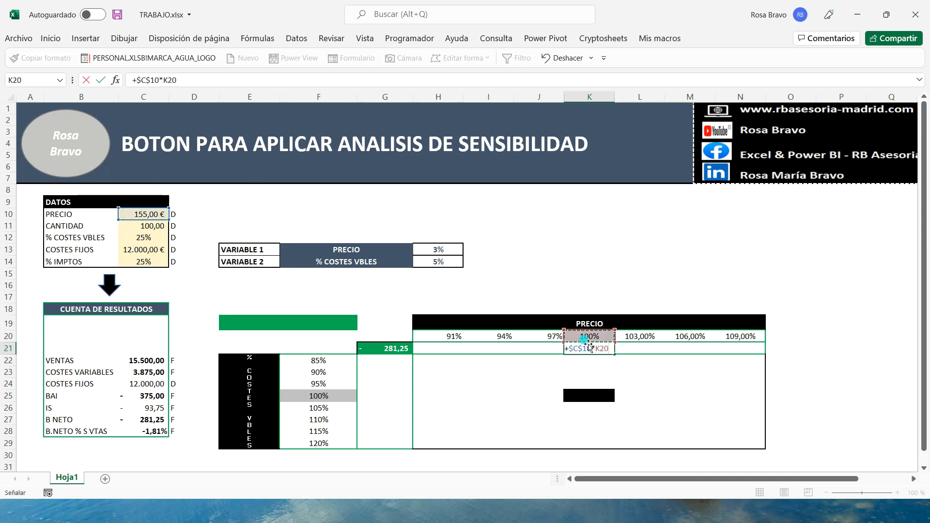
key("Tab")
- Fill the K21 price formula across the whole row from H21 to N21 in both directions
left_click(585, 349)
left_click_drag(614, 355, 760, 356)
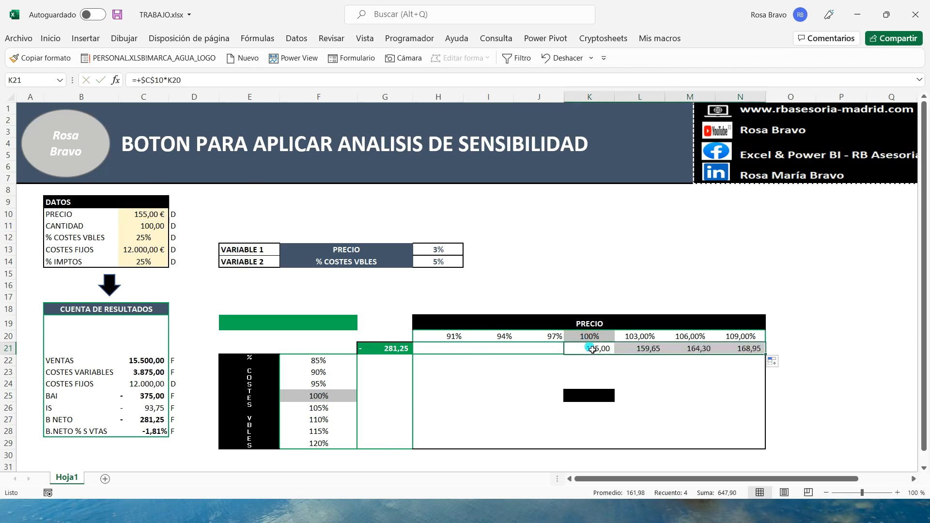
left_click(609, 354)
left_click_drag(616, 357, 447, 365)
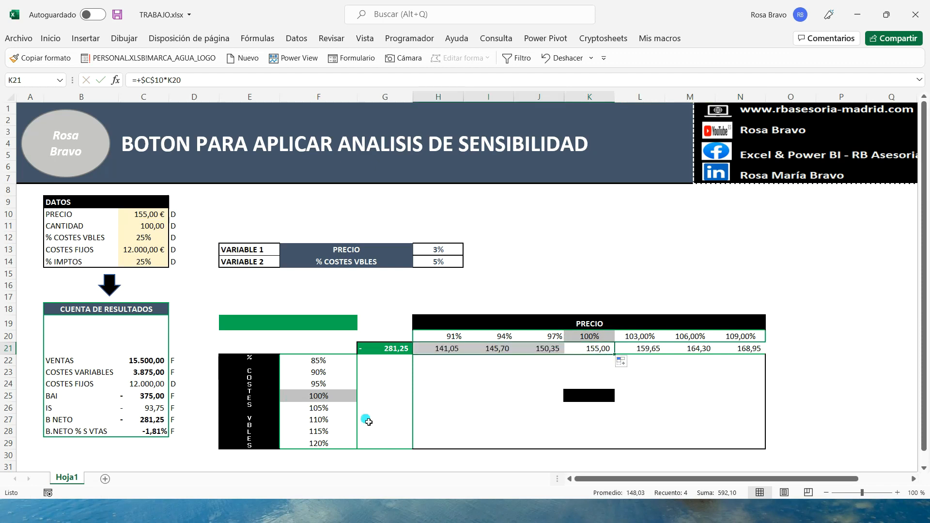
- Enter the formula =+C12*F25 in G25 to multiply % COSTES VBLES by the 100% row label
left_click(389, 398)
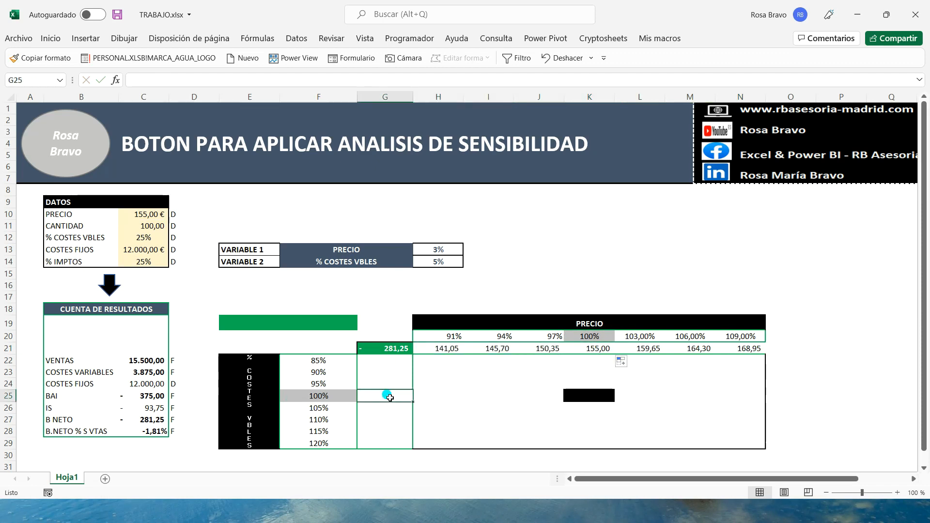
type("+")
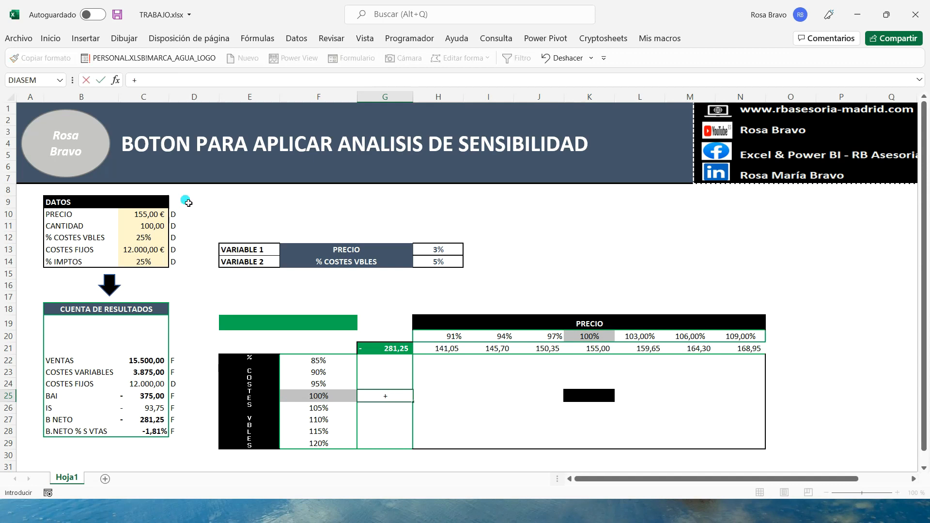
left_click(142, 238)
type("*")
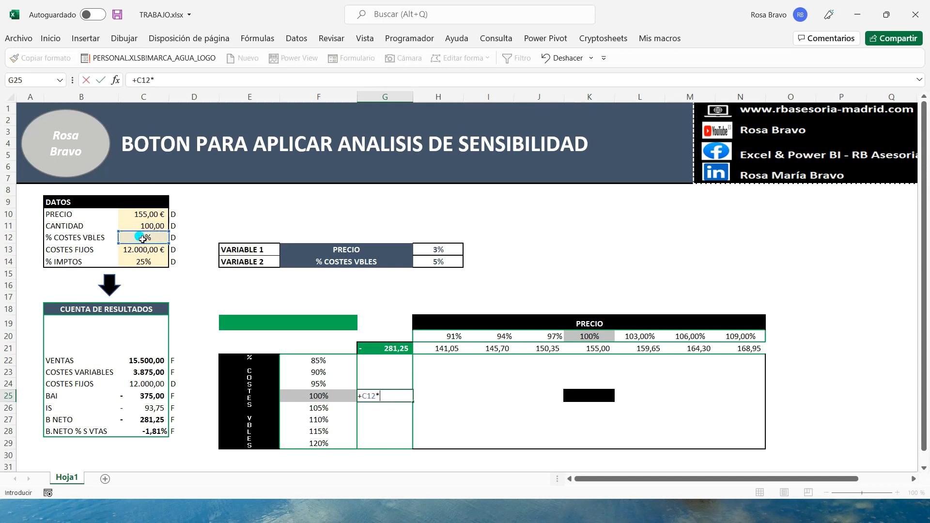
left_click(317, 397)
key("Return")
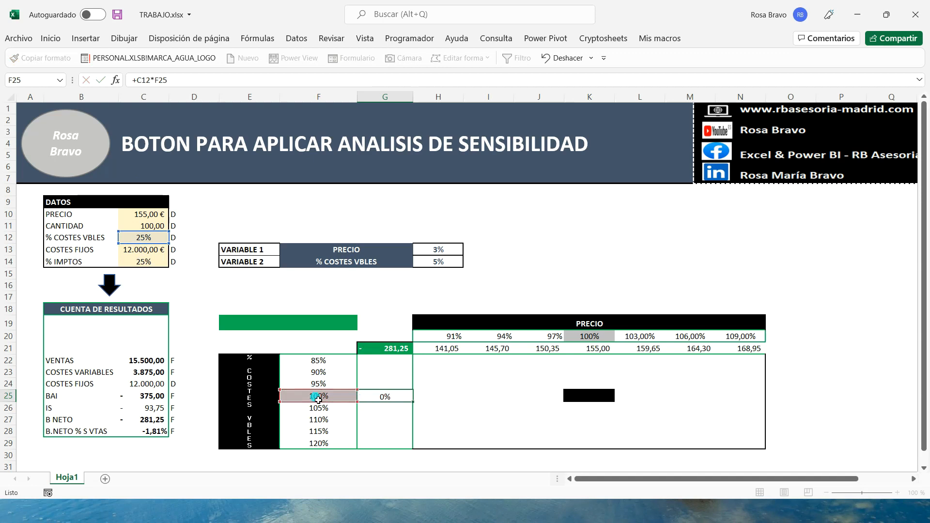
key("Up")
key("Left")
key("Down")
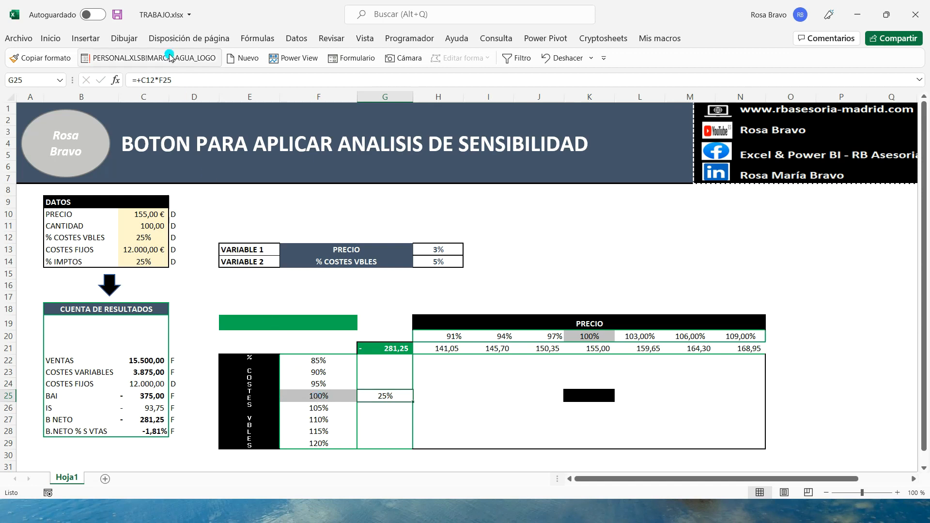
- Make the C12 reference absolute in the G25 formula so it reads =+$C$12*F25
left_click(162, 81)
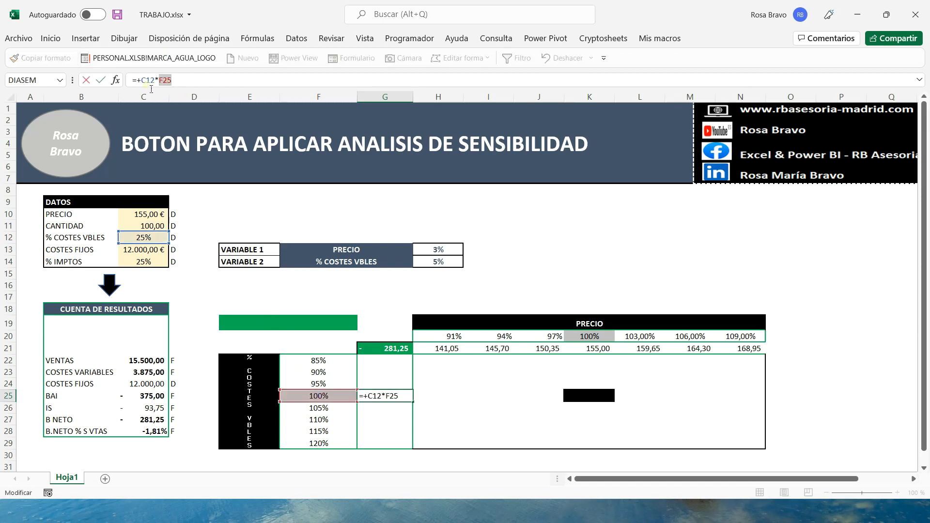
left_click_drag(141, 81, 156, 82)
key("F4")
key("Tab")
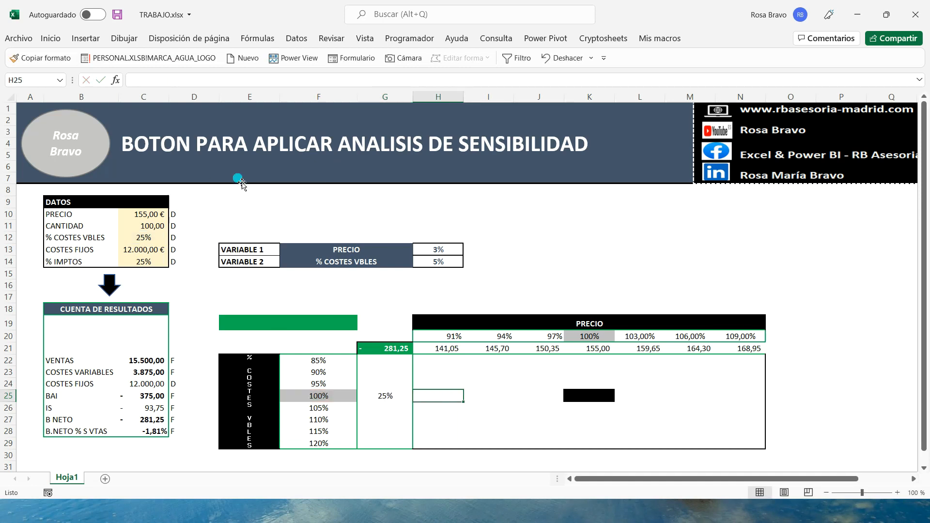
- Fill the G25 variable-cost formula up to G22 and down to G29
left_click(402, 396)
left_click_drag(411, 401, 410, 368)
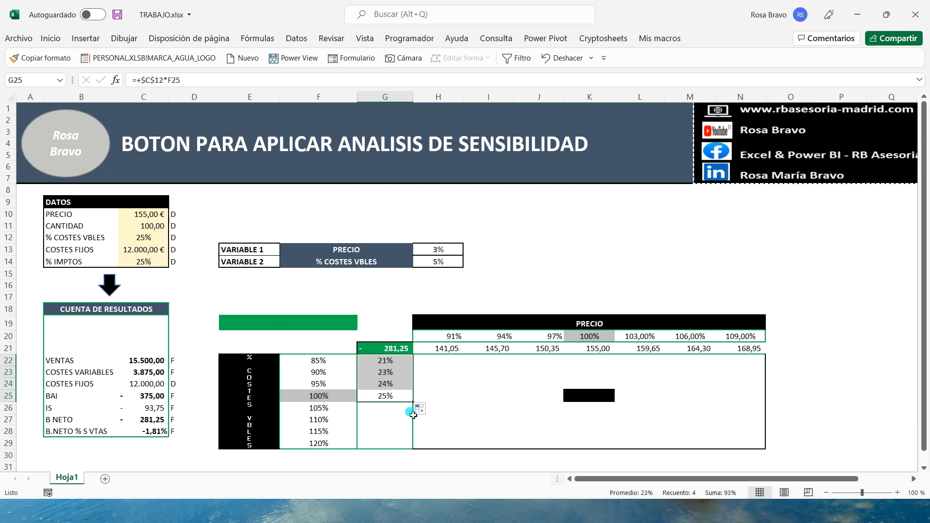
left_click_drag(412, 402, 410, 452)
- Review the filled % COSTES VBLES cells in G22:G29 and their formatting
left_click(387, 375)
left_click(386, 385)
left_click(385, 408)
left_click(372, 362)
left_click(380, 442, "shift")
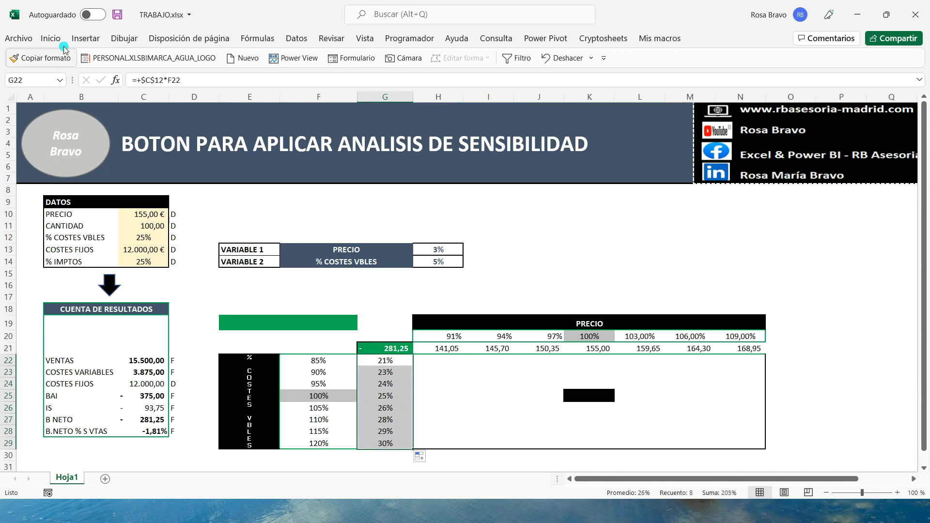
left_click(51, 38)
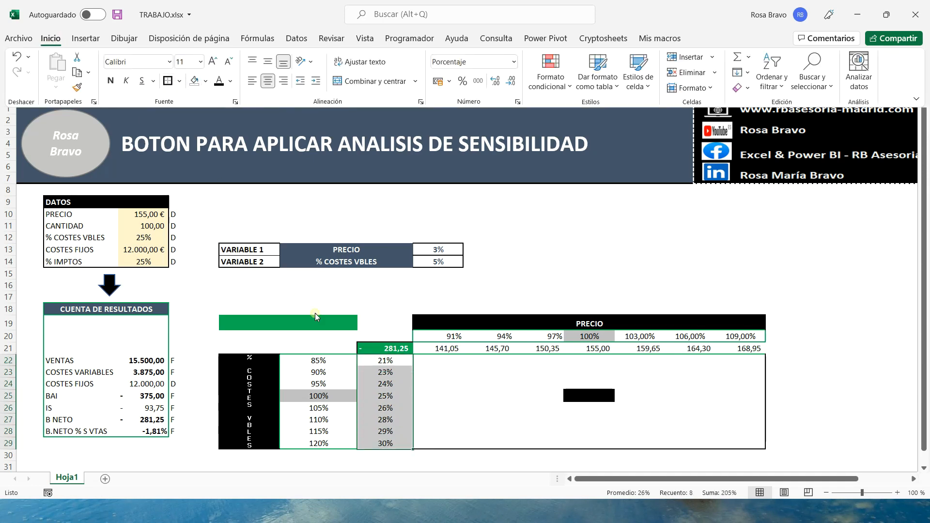
left_click(409, 398)
left_click(409, 397)
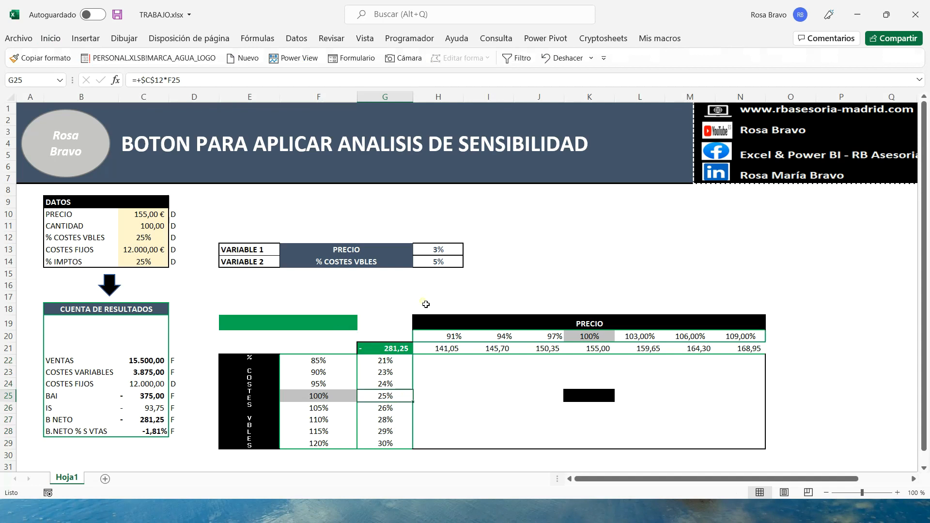
- Set the PRECIO increment in H13 to 5% and check the recalculated prices in H21:N21
left_click(445, 253)
left_click(446, 252)
type("5")
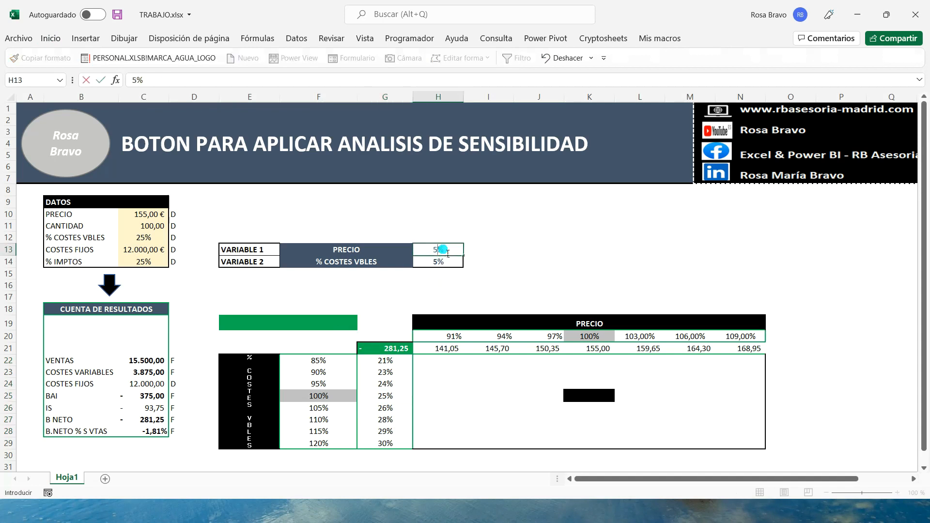
key("Tab")
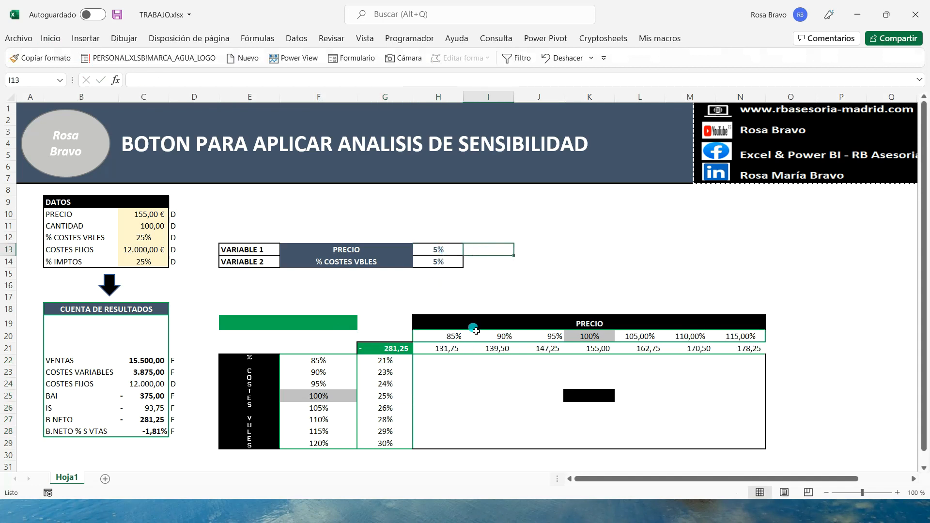
left_click_drag(451, 349, 751, 349)
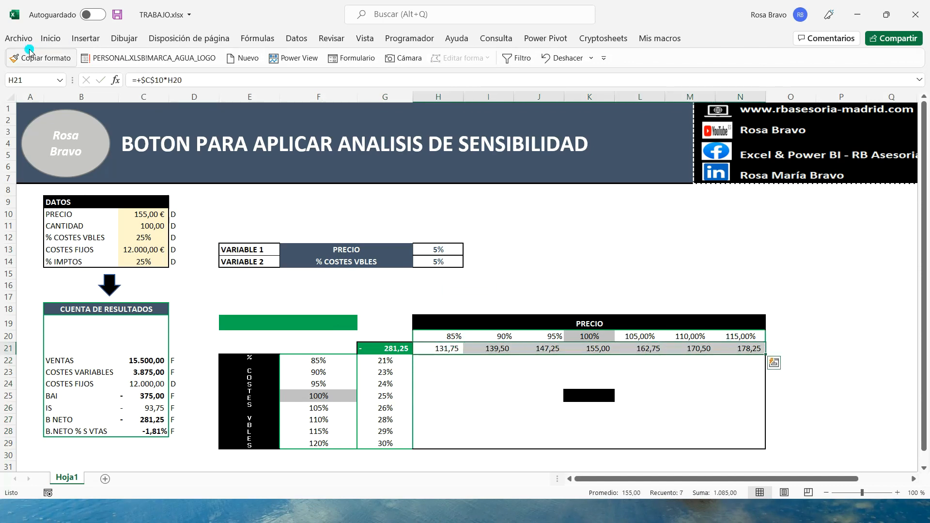
left_click(50, 38)
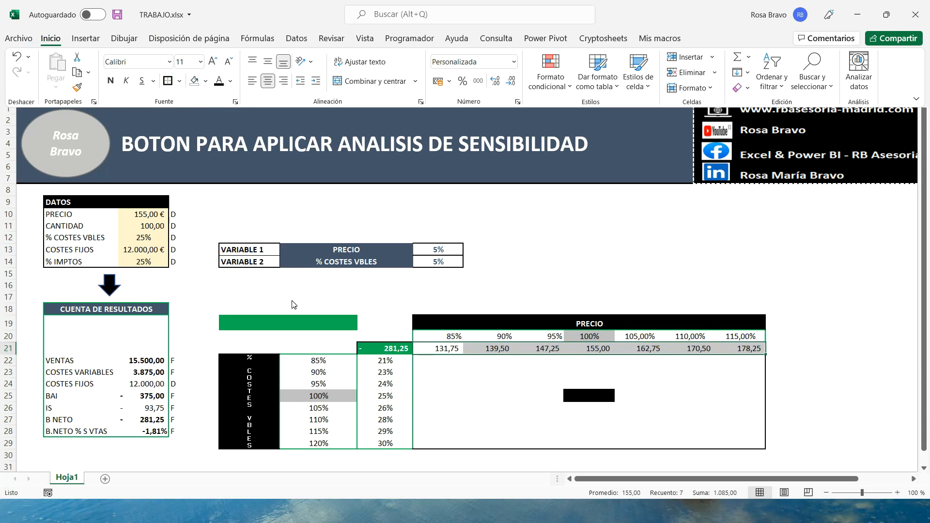
- Set the % COSTES VBLES increment in H14 to 1% and check the recalculated columns F22:G29
left_click(442, 262)
type("1")
key("Tab")
left_click_drag(320, 359, 321, 443)
left_click_drag(383, 361, 400, 446)
- Clear the green corner cell G21 and link it again to the B NETO result in C27
left_click(448, 383)
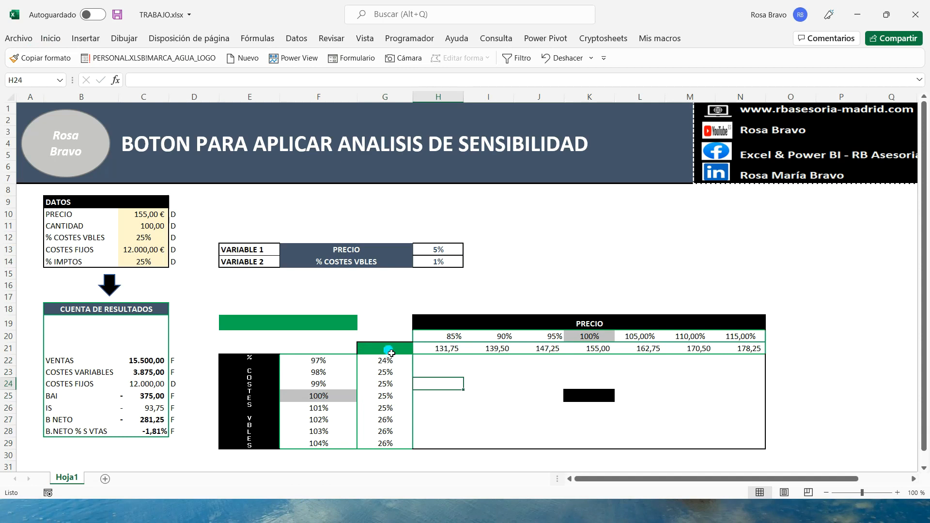
left_click(148, 423)
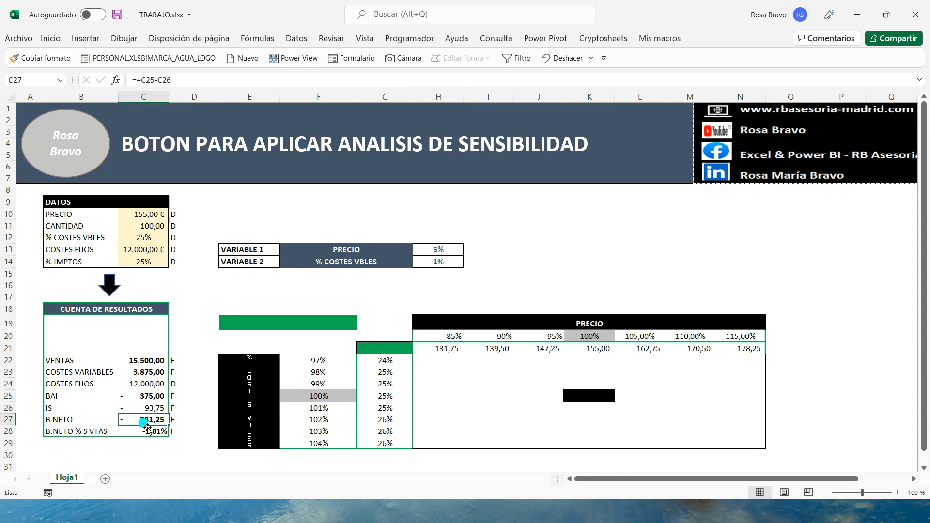
left_click(137, 396)
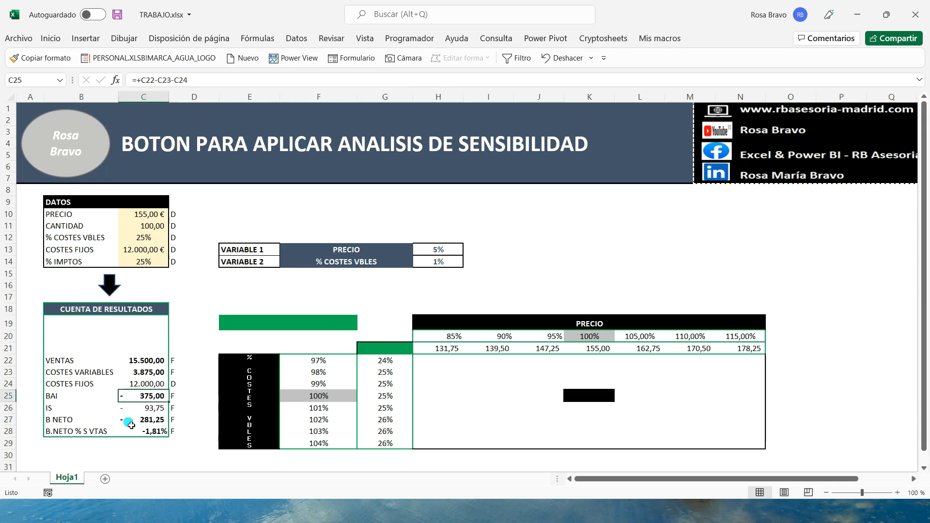
left_click(377, 350)
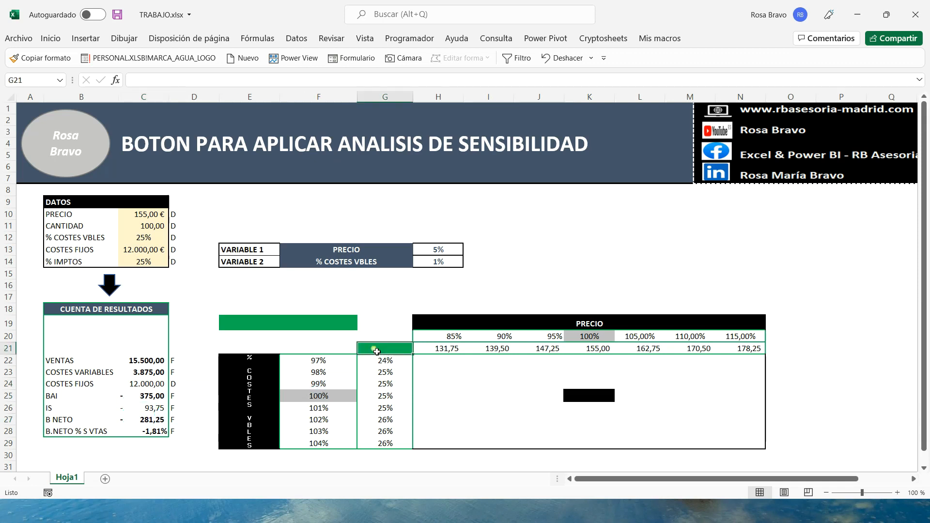
type("+")
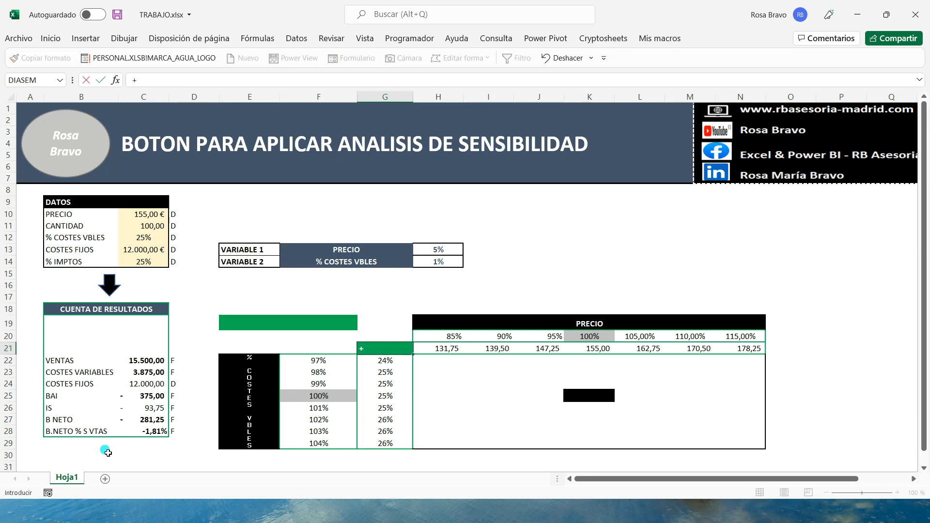
left_click(136, 420)
key("Tab")
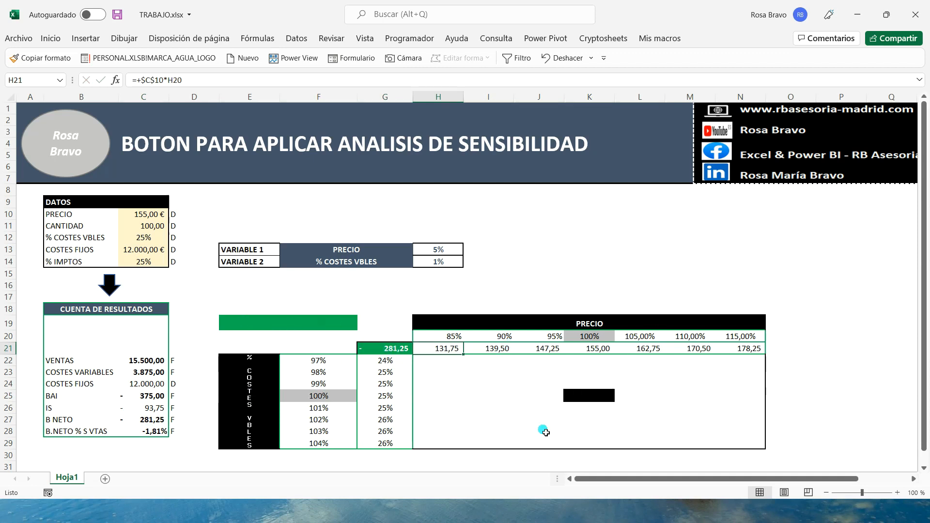
- Enter =BUSCARX(G21;C22:C28;B22:B28) in the green title cell E19 to return the analysed result's name
left_click(244, 324)
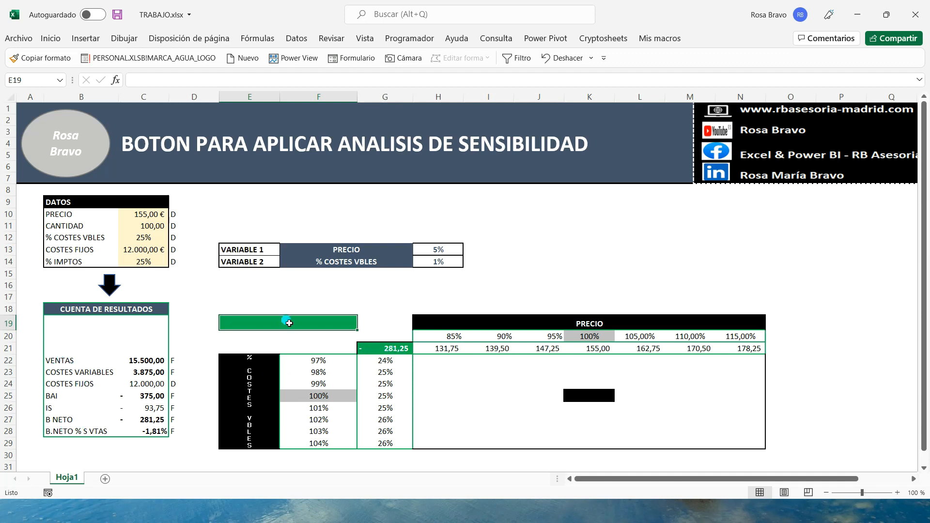
type("=BU")
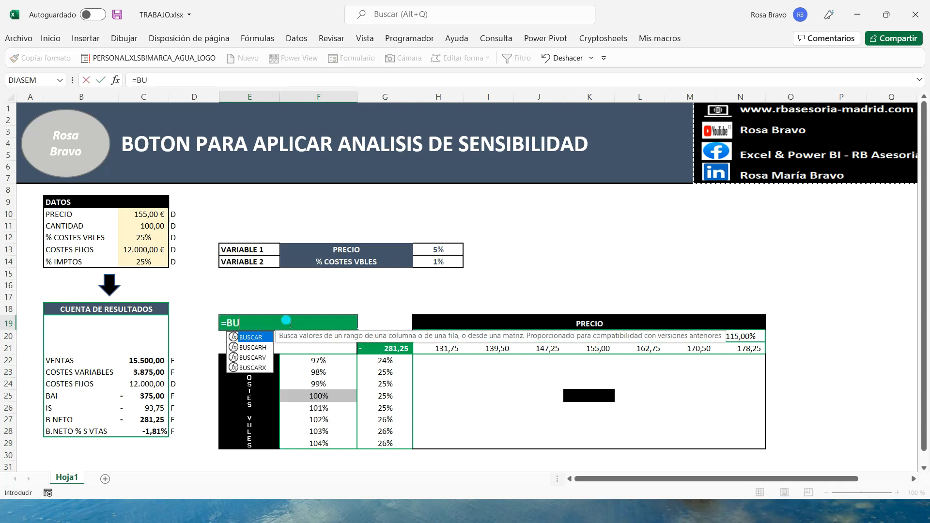
type("SCARX(")
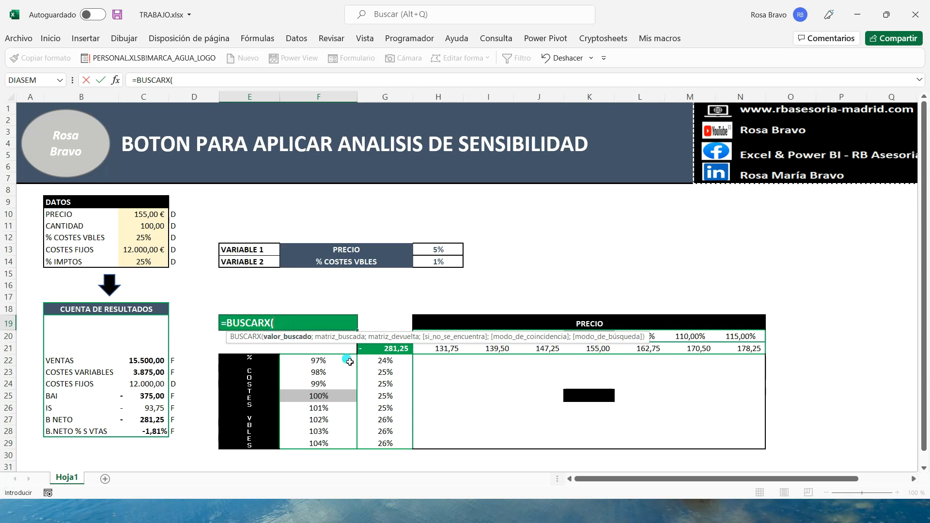
left_click(377, 350)
type(";")
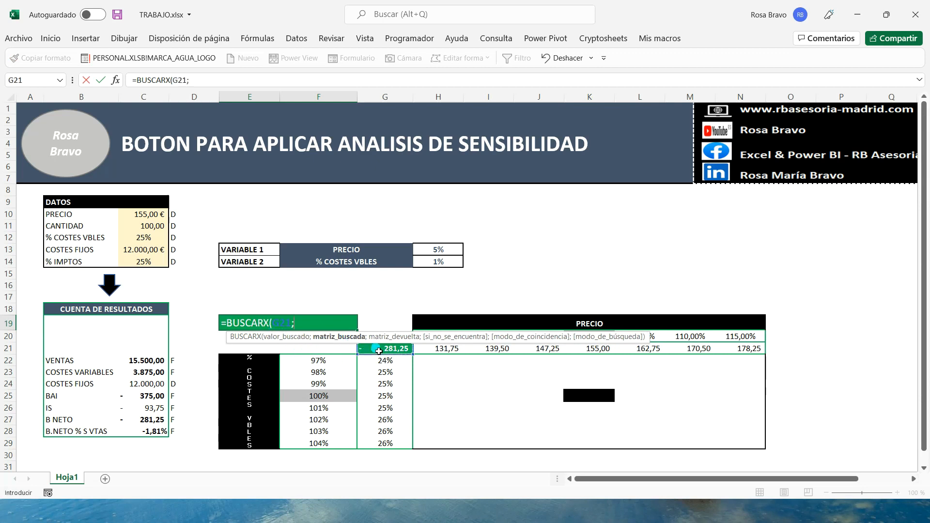
left_click_drag(144, 361, 152, 430)
type(";")
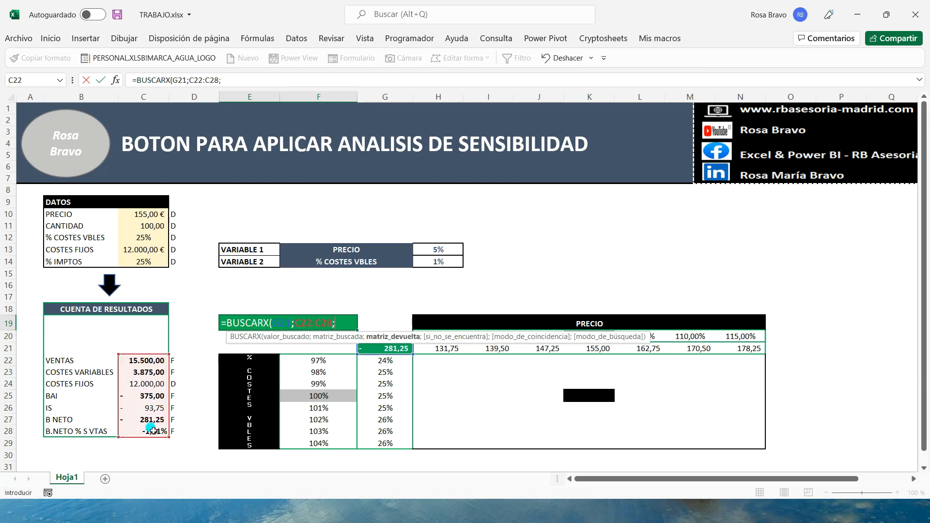
left_click_drag(82, 362, 90, 432)
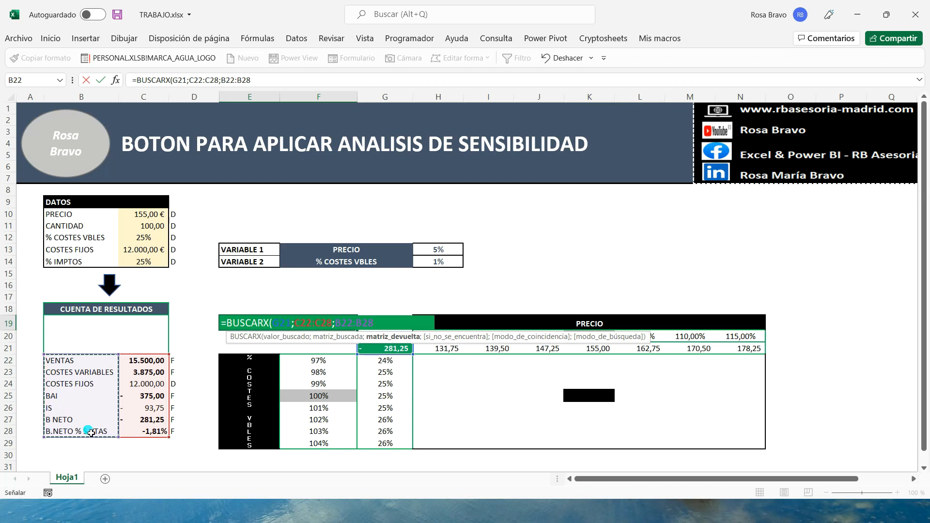
key("Tab")
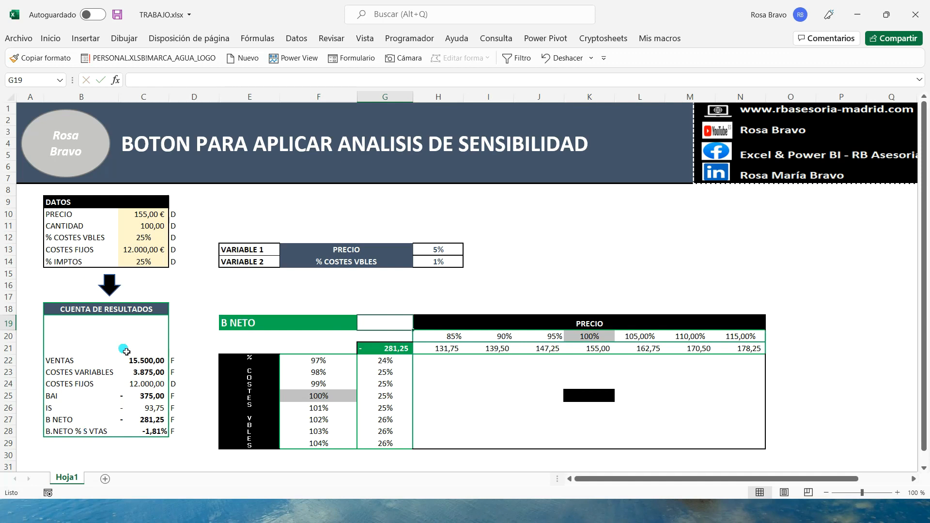
- Link the green corner cell G21 to the BAI result in C25 to test the dynamic title
left_click(402, 351)
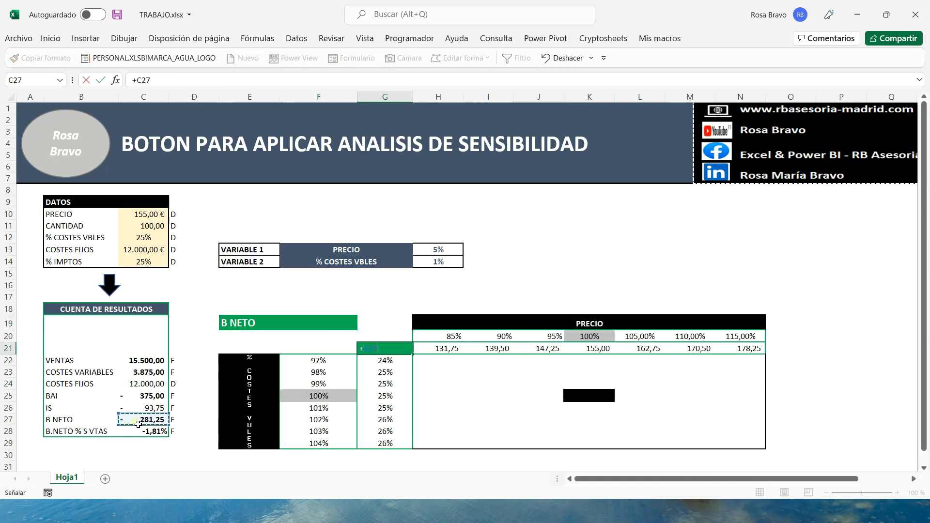
key("Right")
left_click(392, 349)
double_click(393, 350)
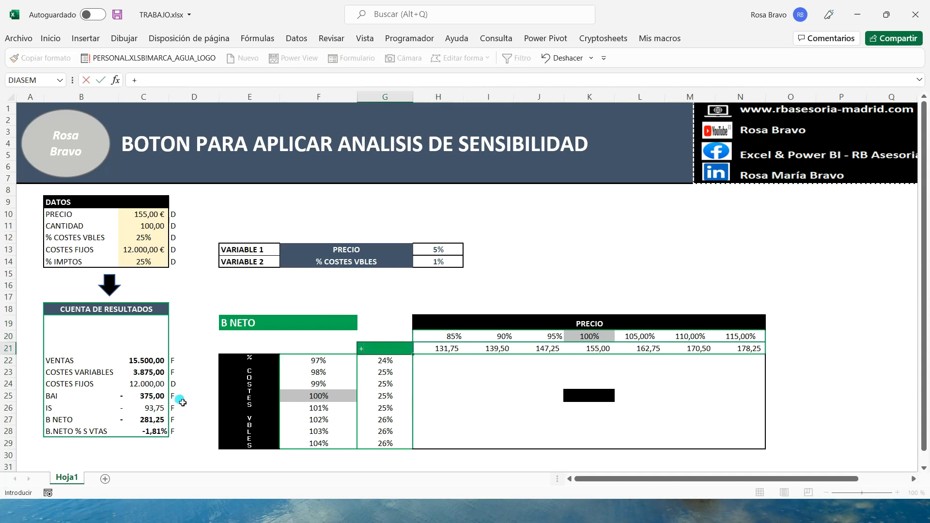
left_click(145, 396)
key("Return")
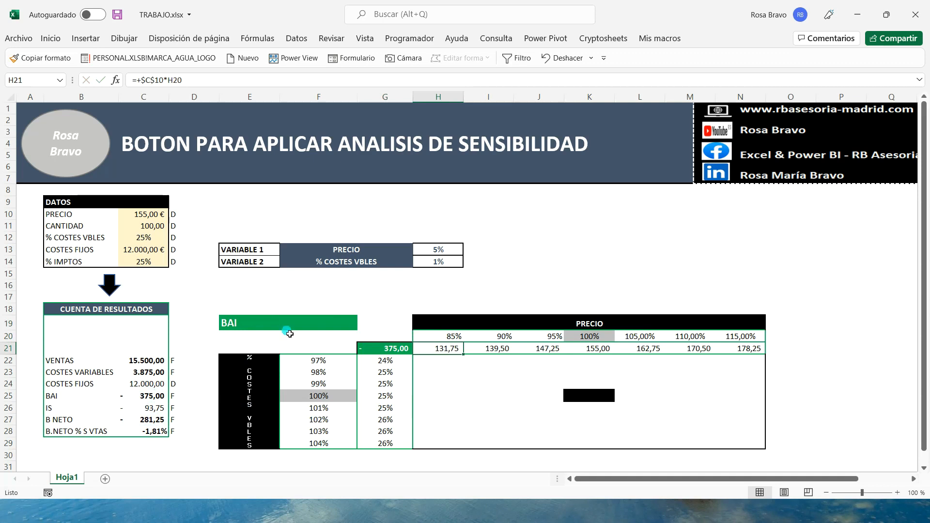
- Link the corner cell G21 to the COSTES VARIABLES result in C23 to test the title again
left_click(374, 348)
type("+")
left_click(150, 374)
key("Return")
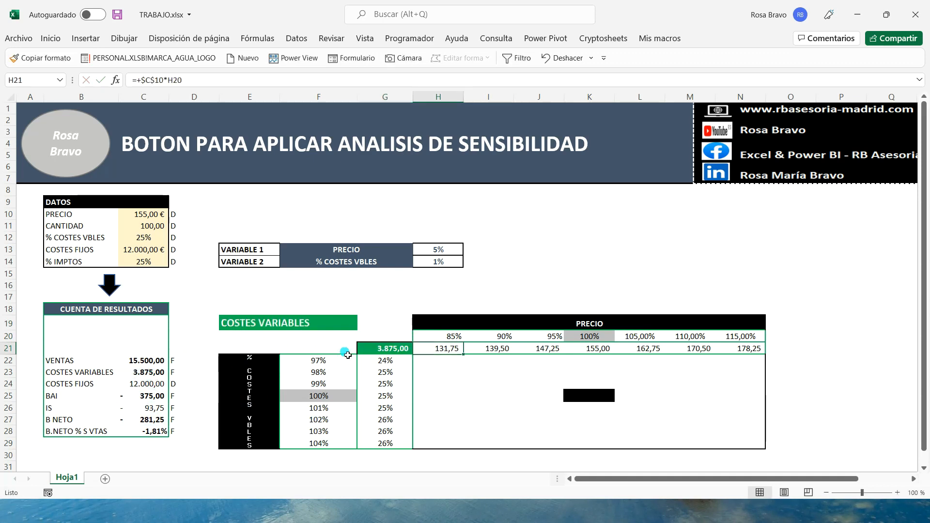
- Link the corner cell G21 back to the B NETO result in C27
double_click(391, 349)
type("+")
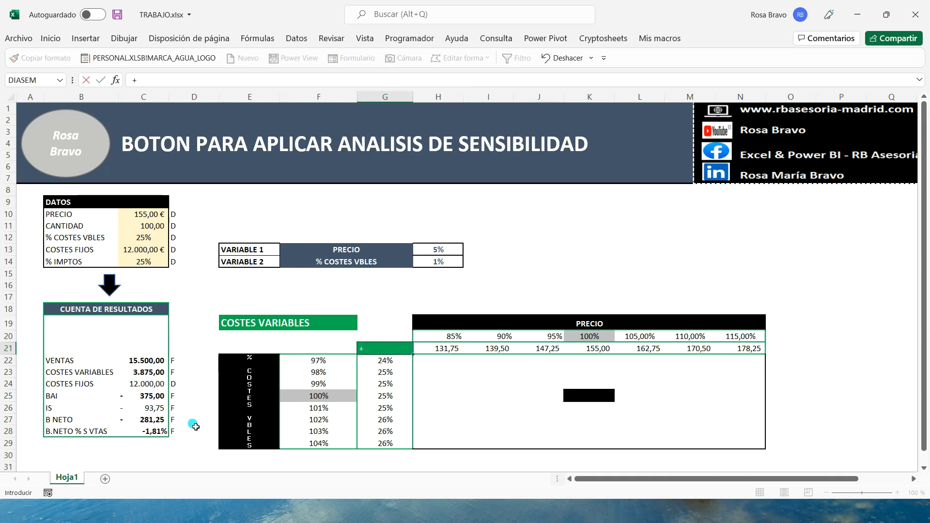
left_click(157, 420)
key("Tab")
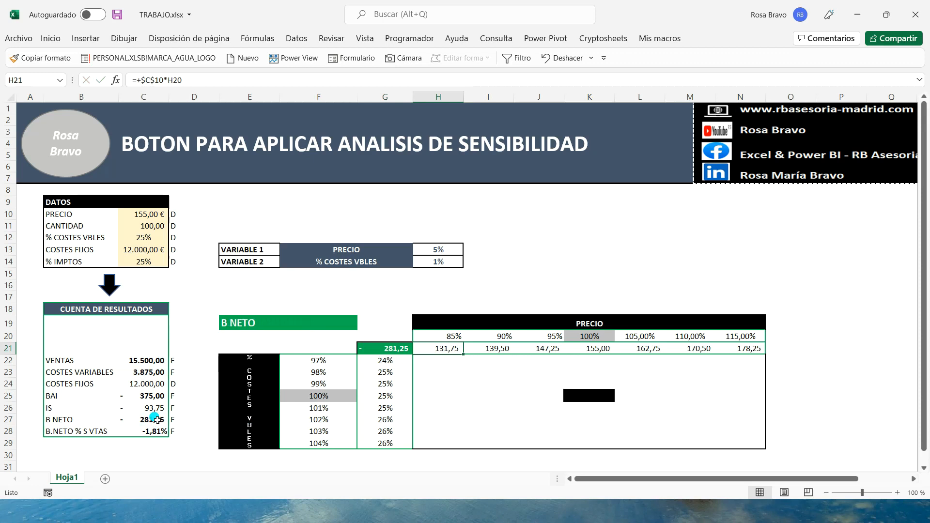
- Examine how corner cell G21 refers to B NETO in C27 and to the input data in C10:C14
left_click_drag(143, 214, 144, 262)
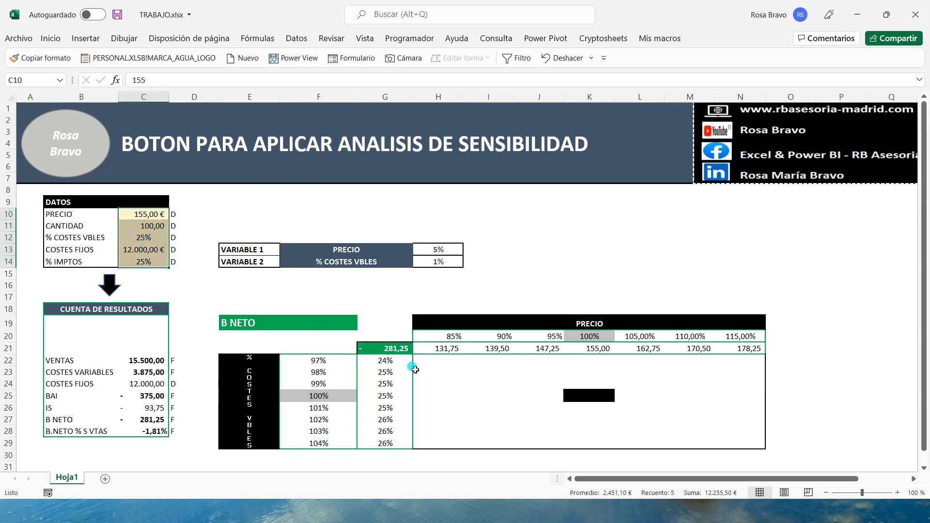
left_click(393, 349)
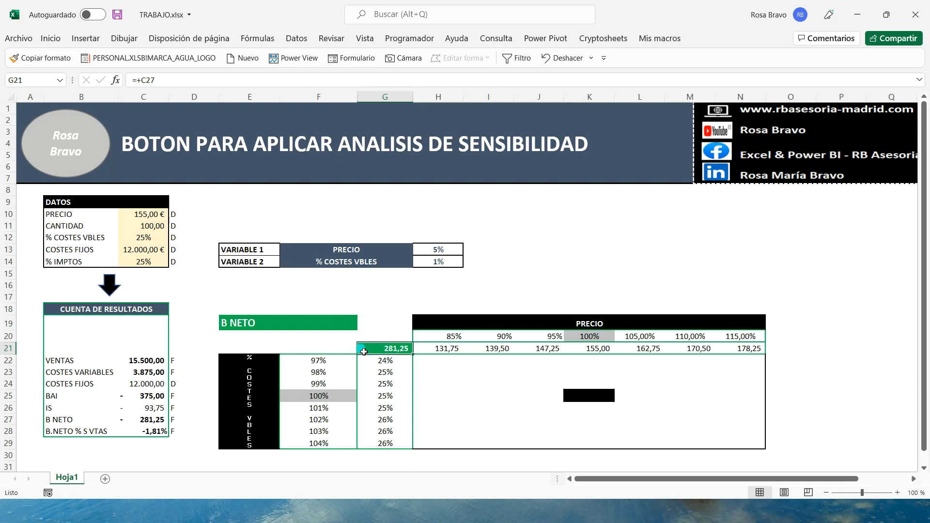
double_click(389, 353)
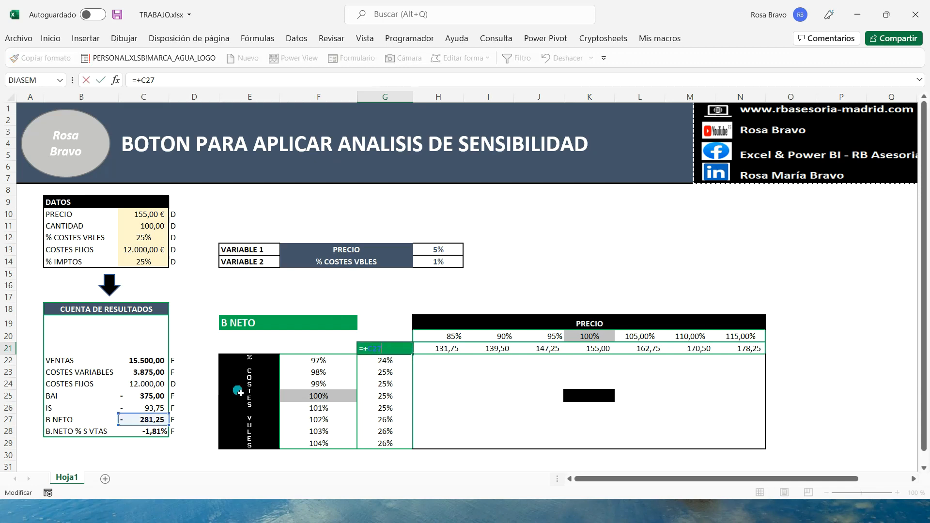
key("Escape")
left_click(153, 423)
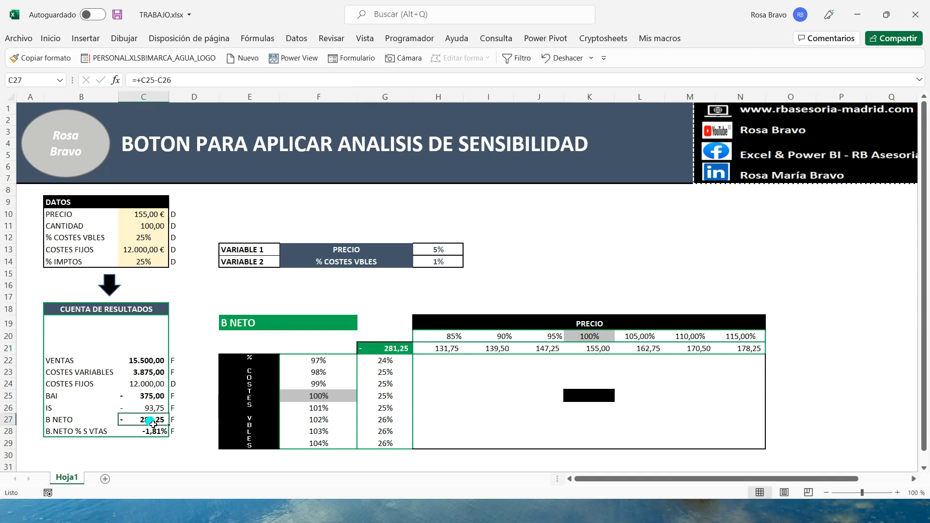
left_click_drag(124, 213, 133, 268)
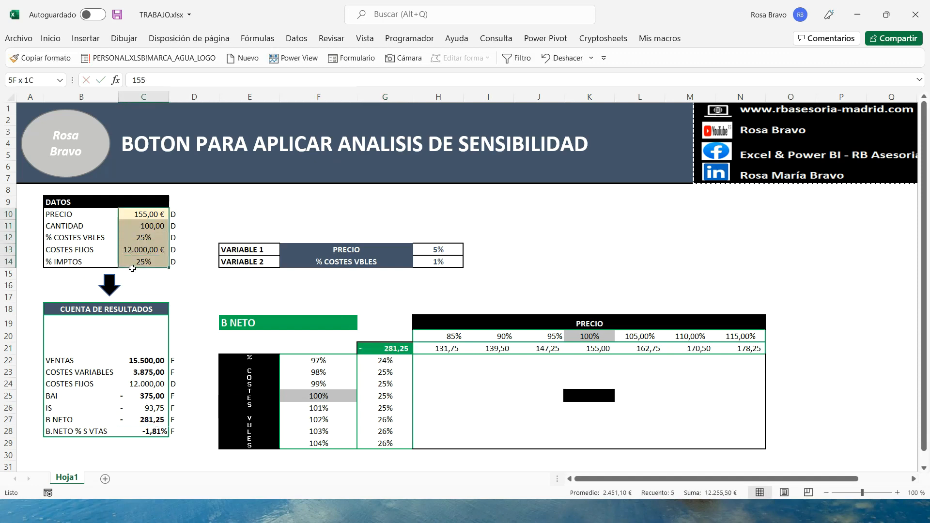
- Review the income statement formulas one by one from VENTAS in C22 to B NETO in C27
left_click(130, 422)
left_click(138, 364)
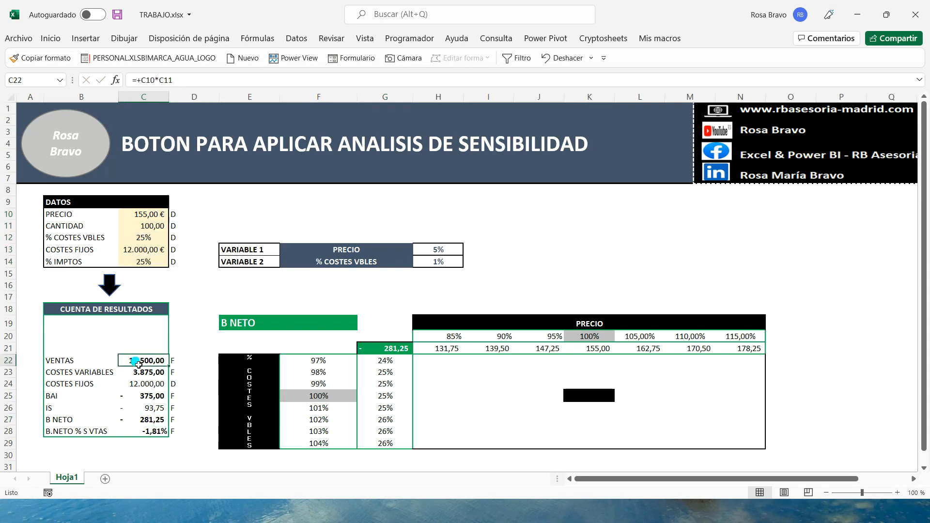
left_click(138, 374)
left_click(144, 384)
left_click(146, 397)
left_click(145, 408)
left_click(142, 420)
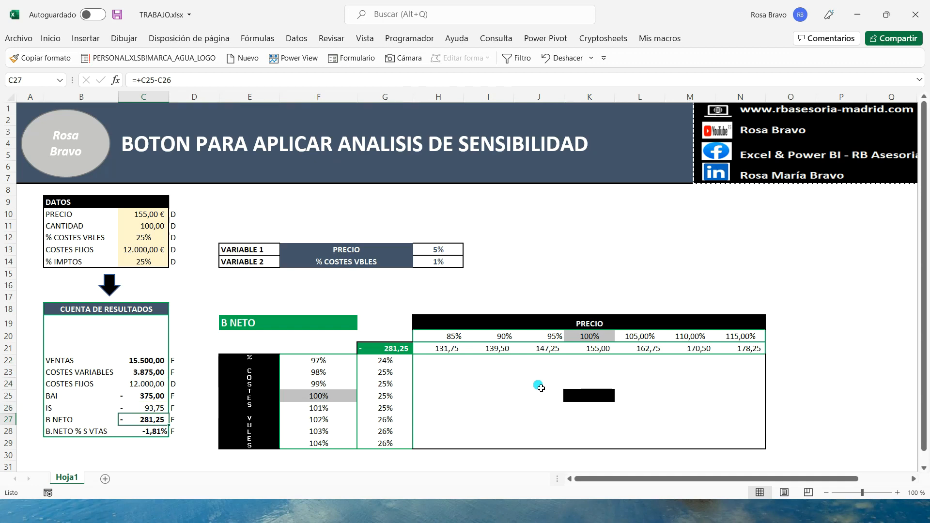
left_click(505, 432)
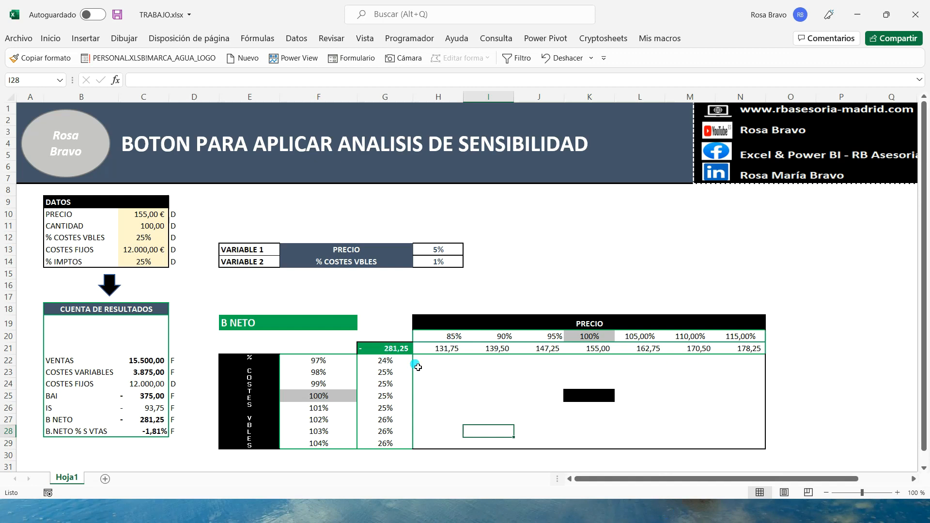
- Create a what-if data table over G21:N29 with $C$10 as row input cell and $C$12 as column input cell
left_click(381, 351)
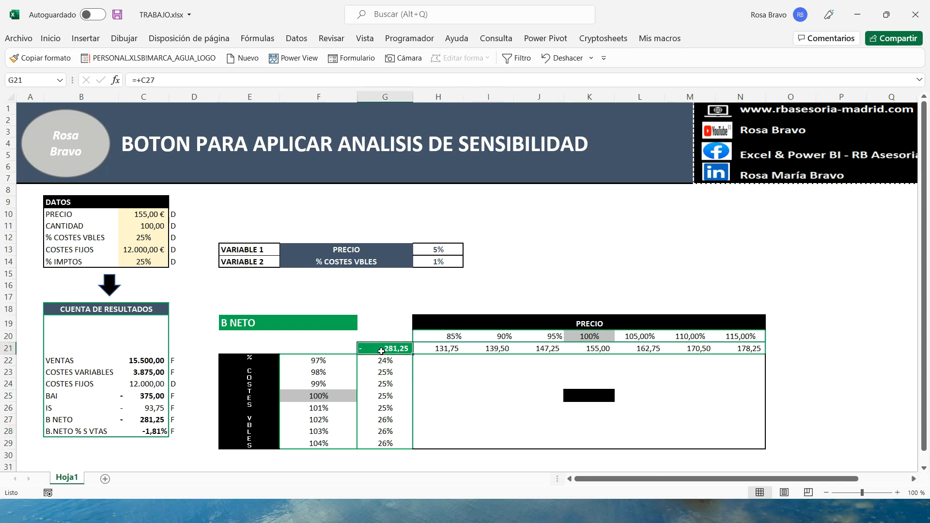
left_click_drag(381, 350, 758, 445)
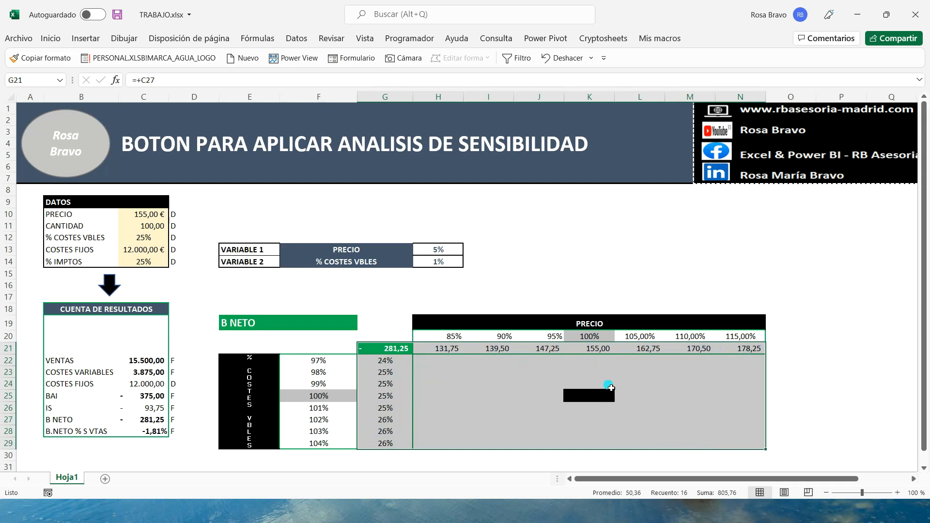
left_click(296, 38)
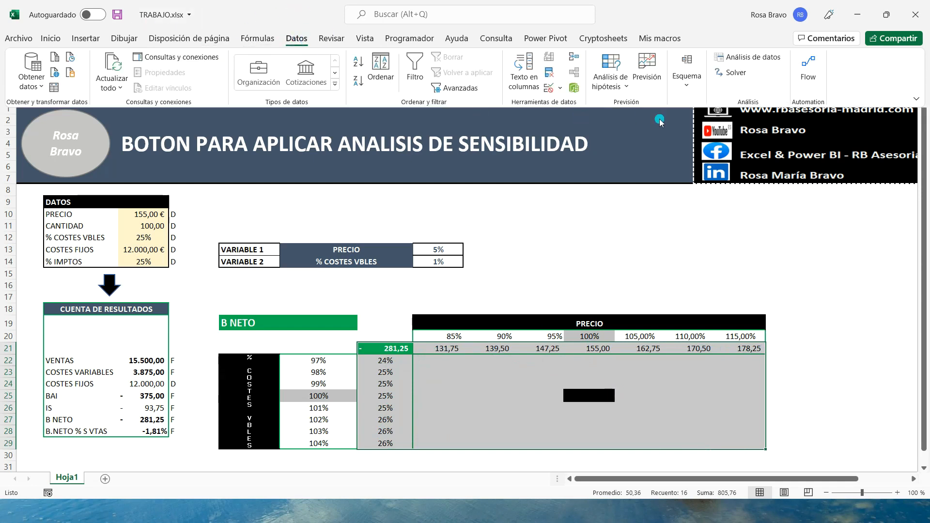
left_click(624, 85)
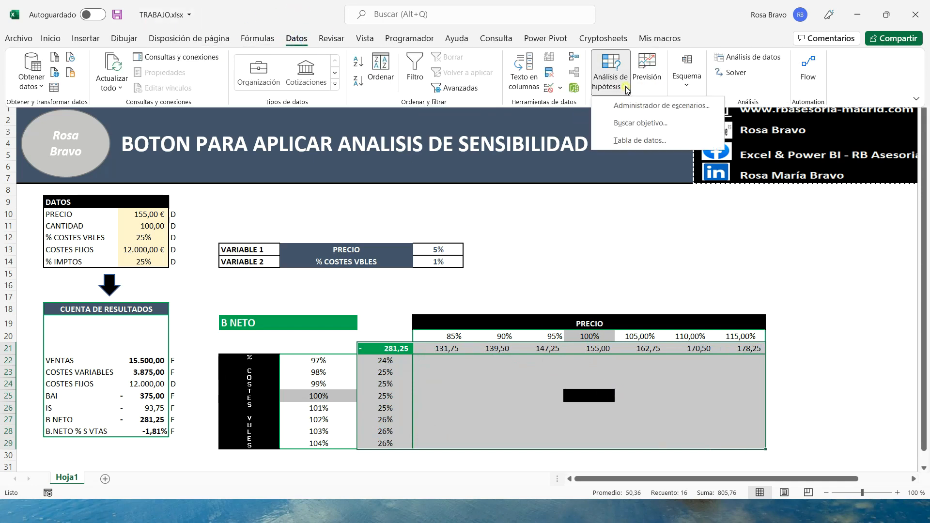
left_click(640, 145)
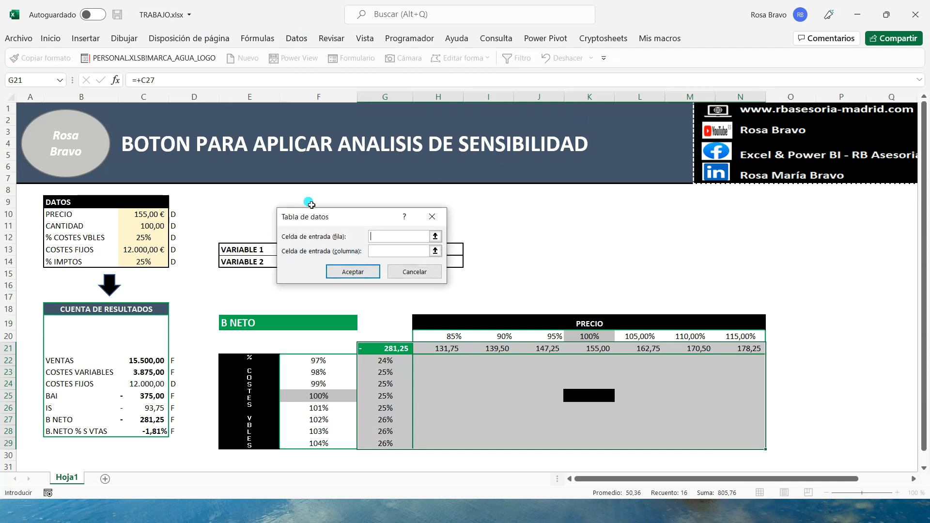
left_click_drag(358, 221, 561, 217)
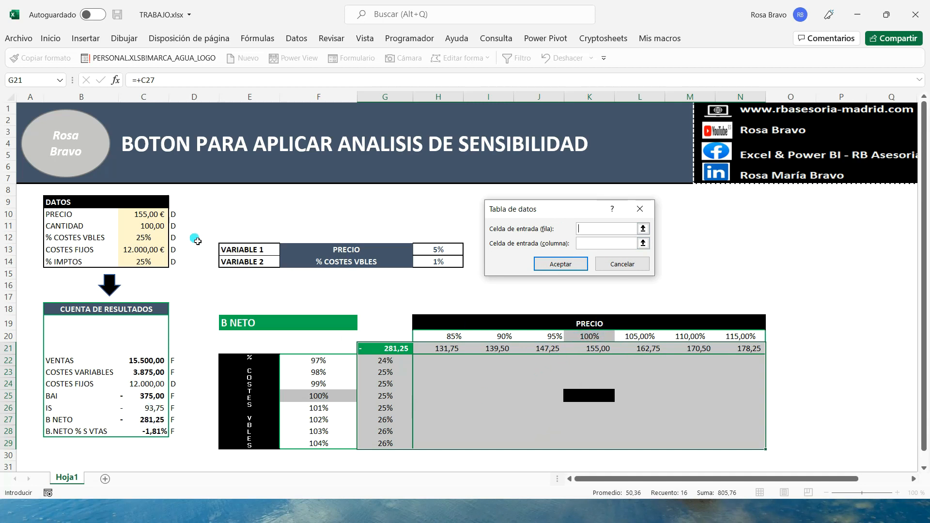
left_click(128, 218)
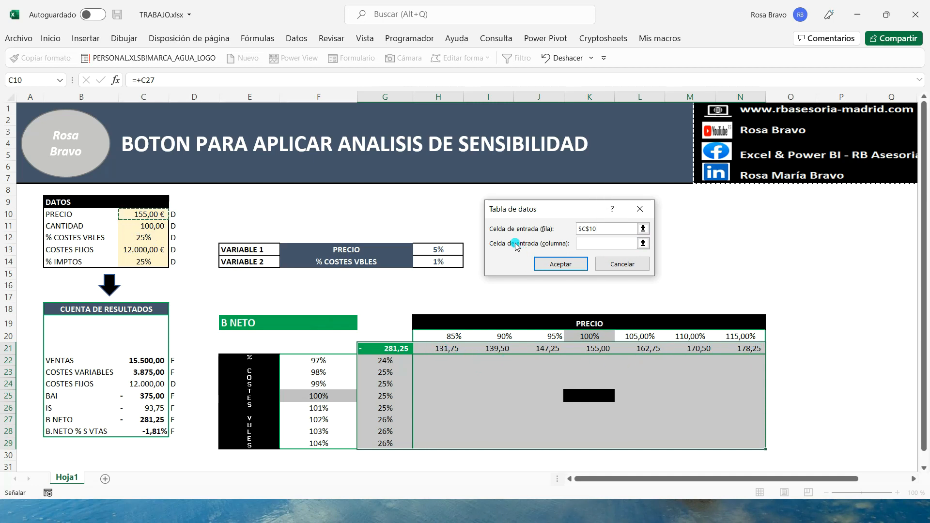
left_click(588, 244)
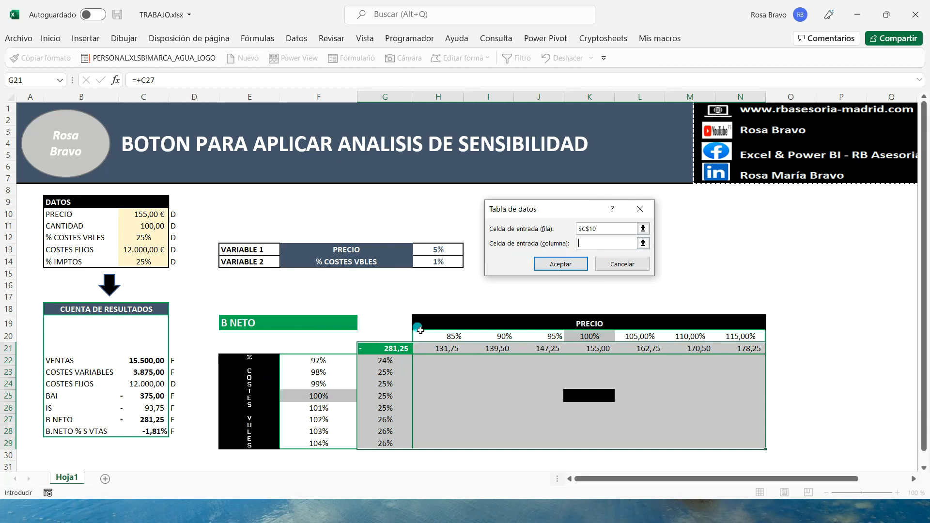
left_click(140, 238)
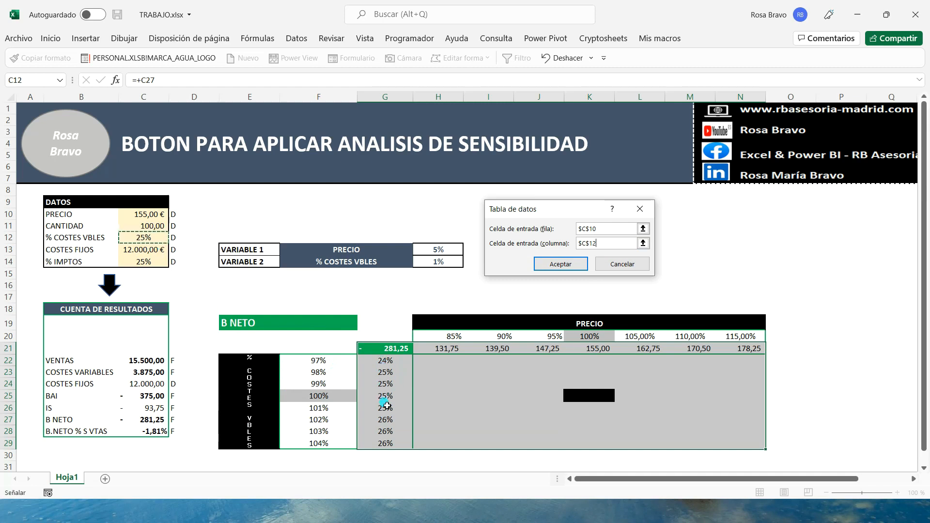
left_click(572, 263)
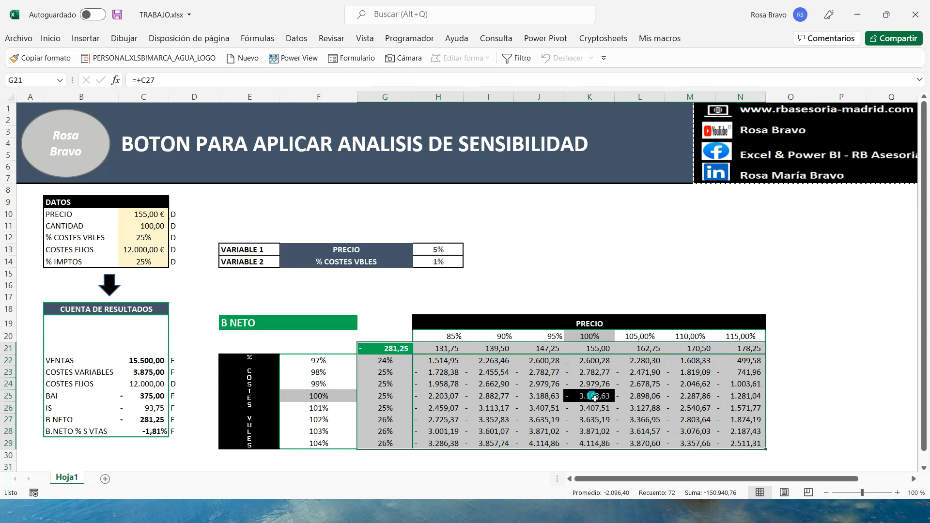
- Check the formulas behind the price headings in H21:N21 for references to the PRECIO input
left_click(443, 351)
left_click(482, 351)
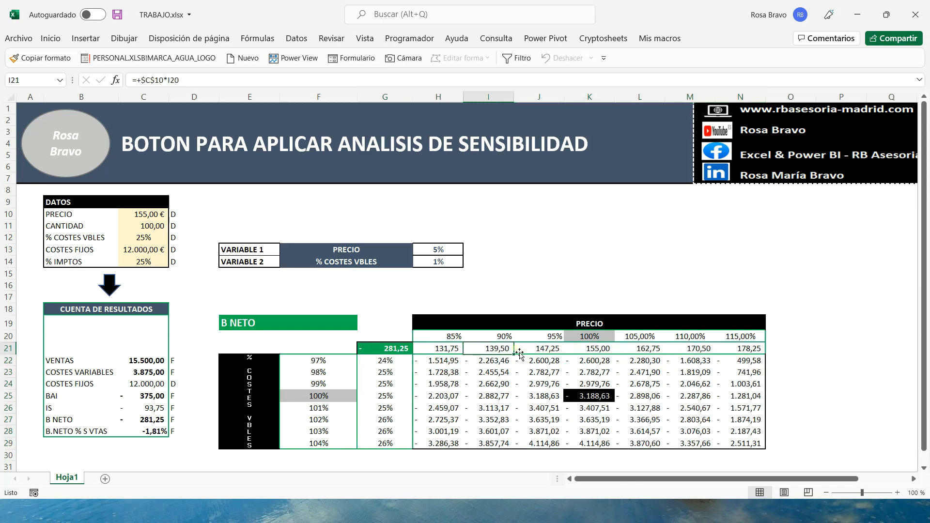
left_click(543, 348)
left_click(594, 349)
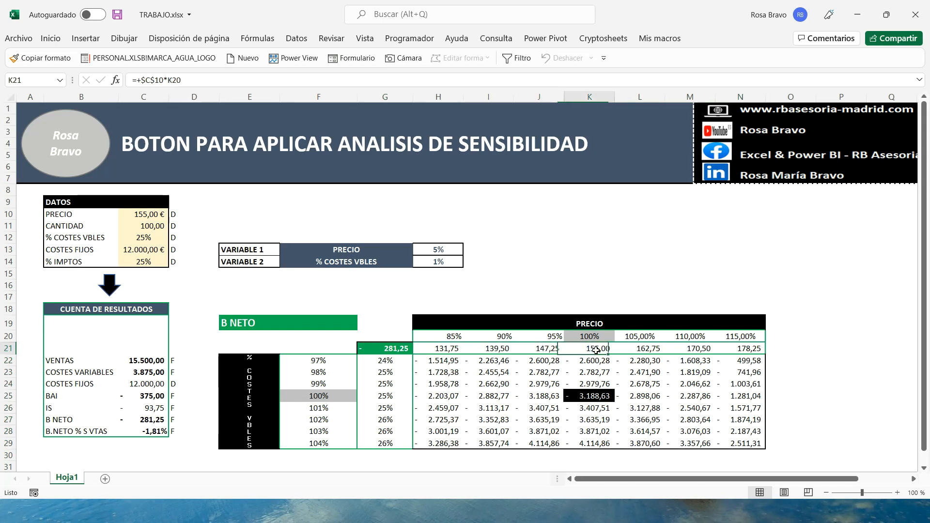
left_click(649, 352)
left_click(687, 351)
left_click(736, 350)
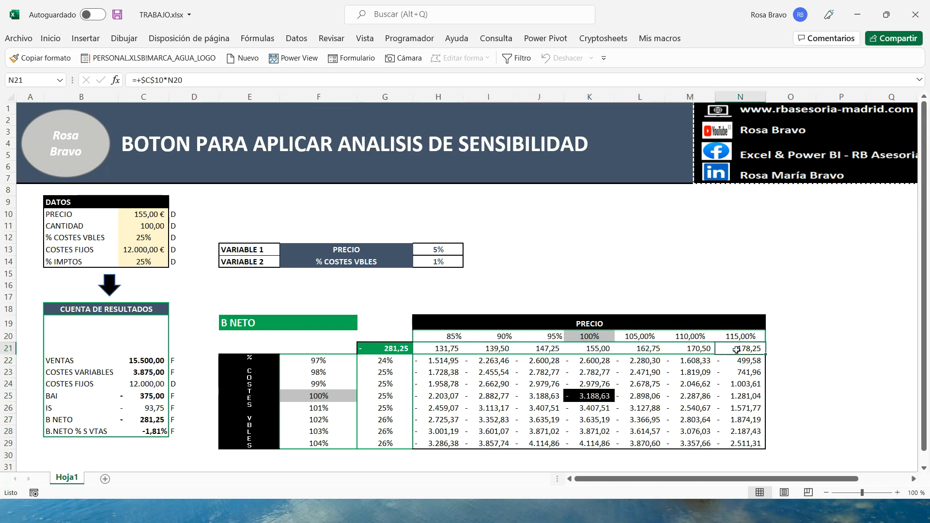
- Copy the price headings H21:N21 and paste them over themselves as values only
left_click(443, 350)
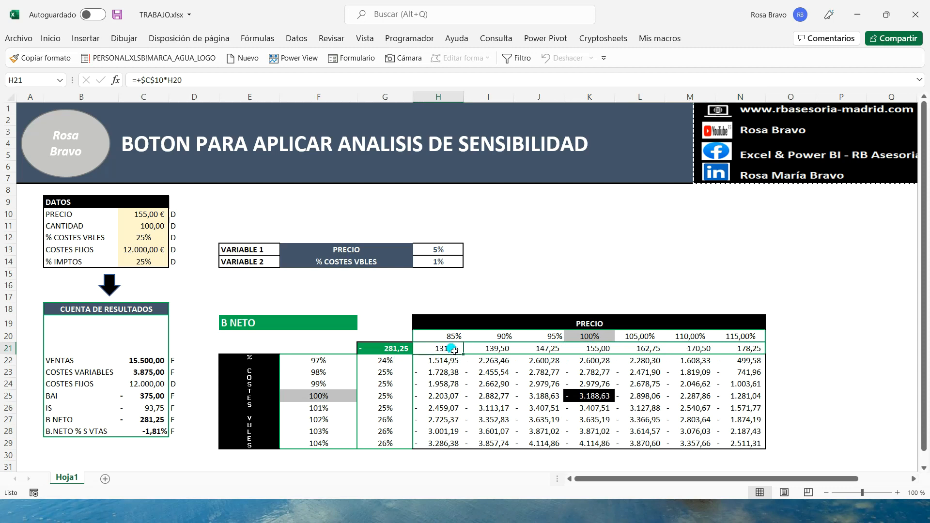
left_click(751, 348, "shift")
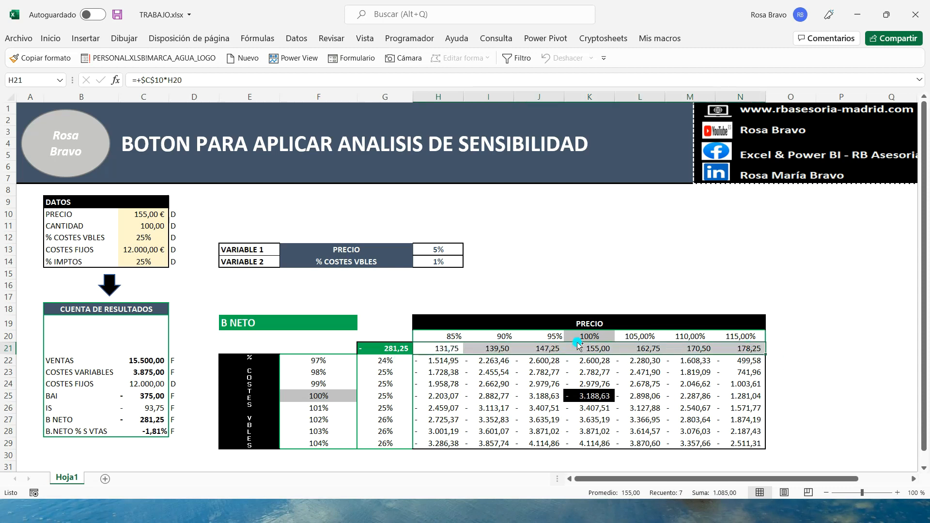
key("ctrl+c")
left_click(443, 350)
right_click(444, 349)
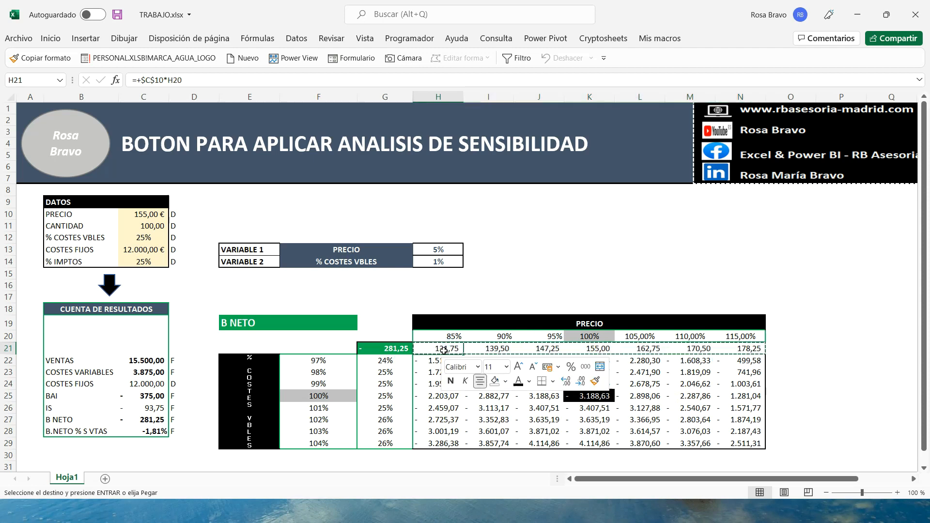
left_click(490, 87)
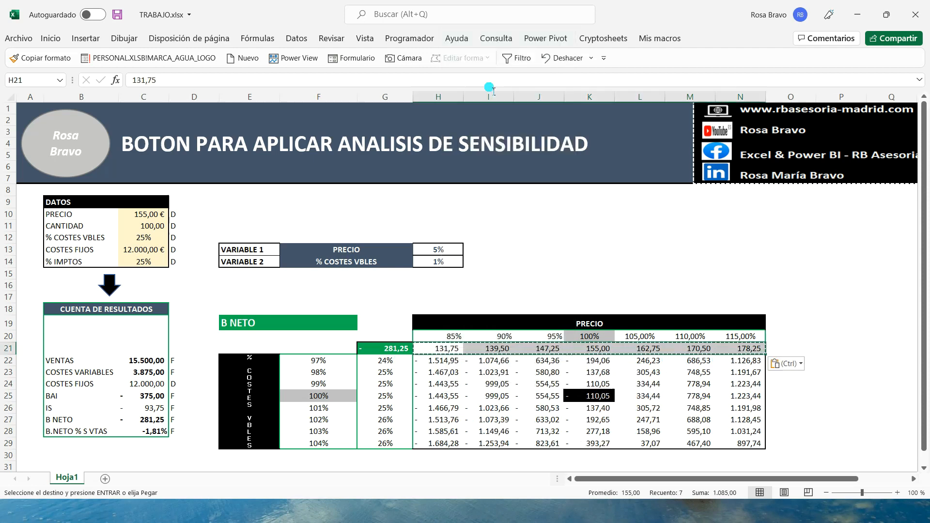
key("Escape")
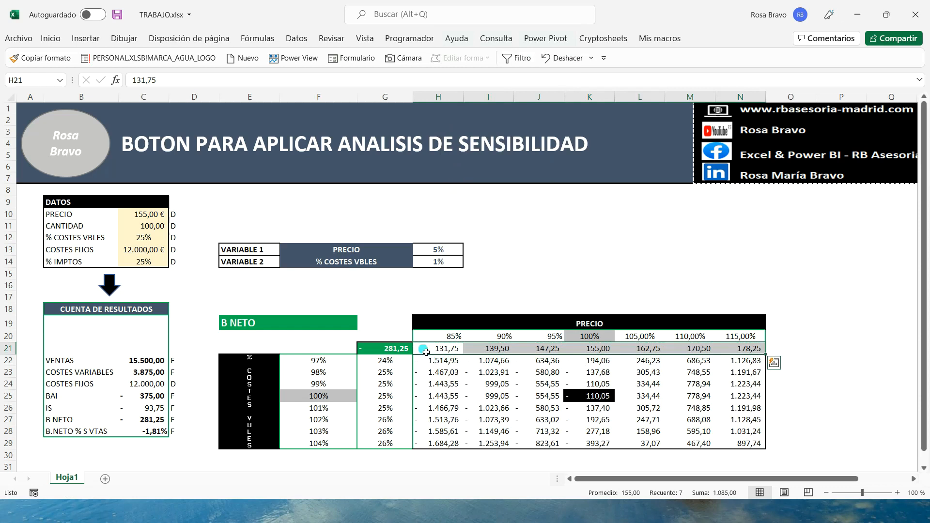
- Copy the % COSTES VBLES headings G22:G29 and paste them over themselves as values only
left_click(395, 363)
left_click(396, 445, "shift")
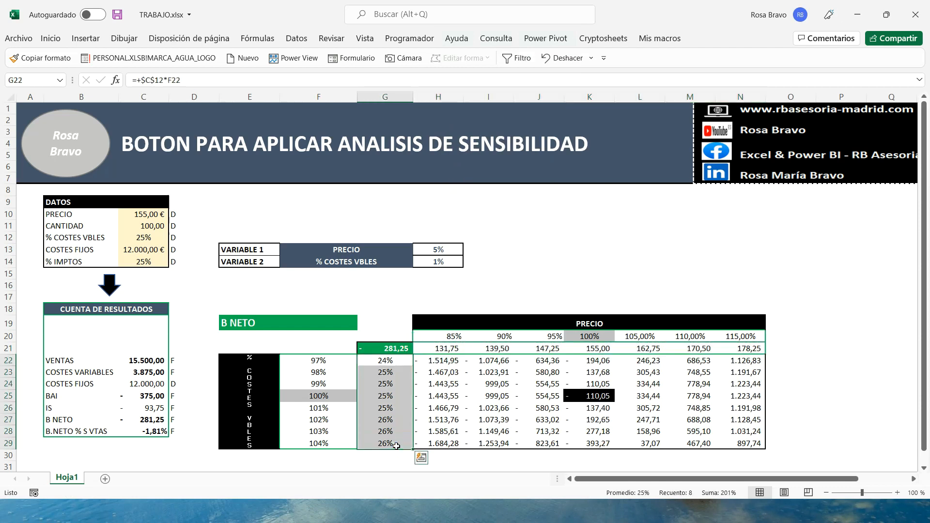
key("ctrl+c")
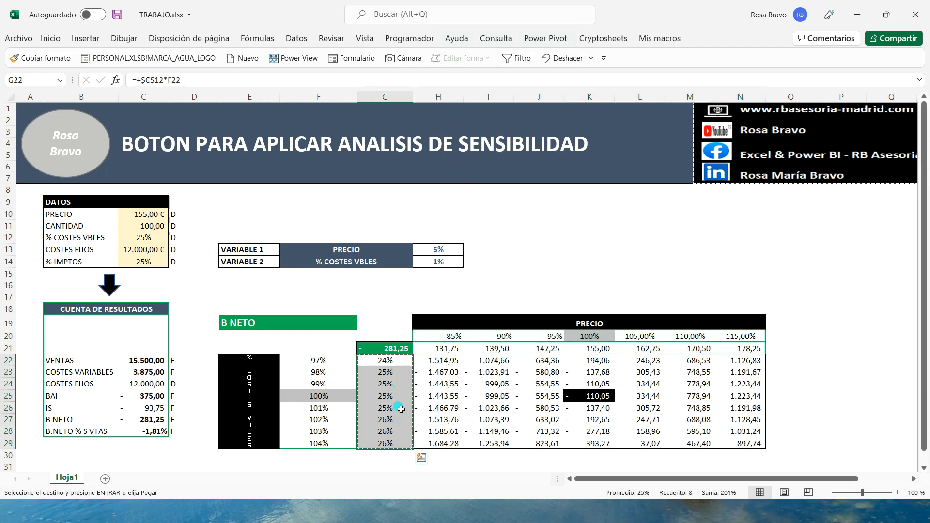
right_click(386, 368)
left_click(434, 101)
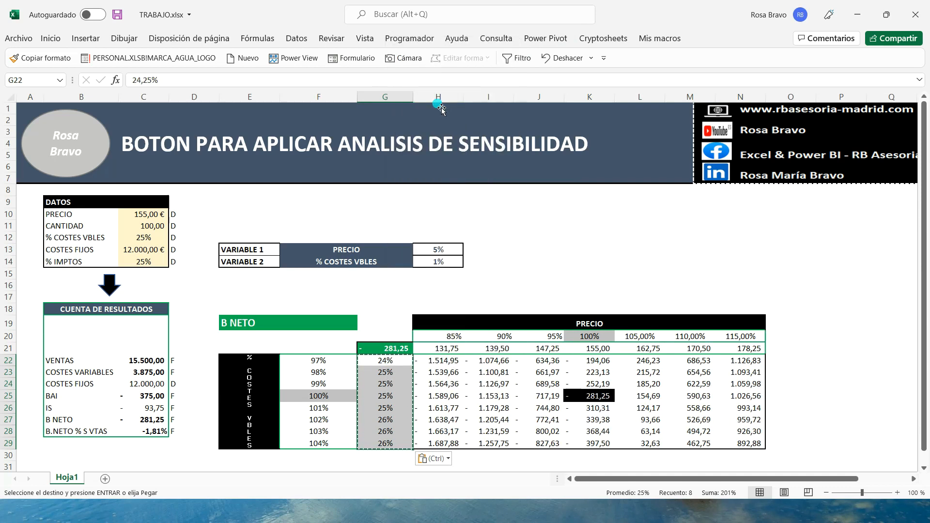
- Recreate the what-if data table over G21:N29 with $C$10 as row input cell and $C$12 as column input cell
key("Escape")
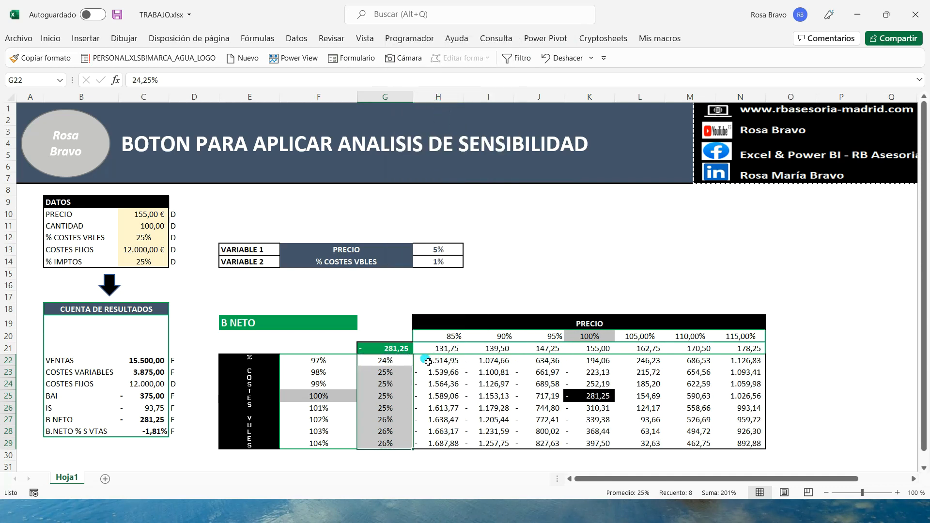
left_click_drag(400, 349, 770, 452)
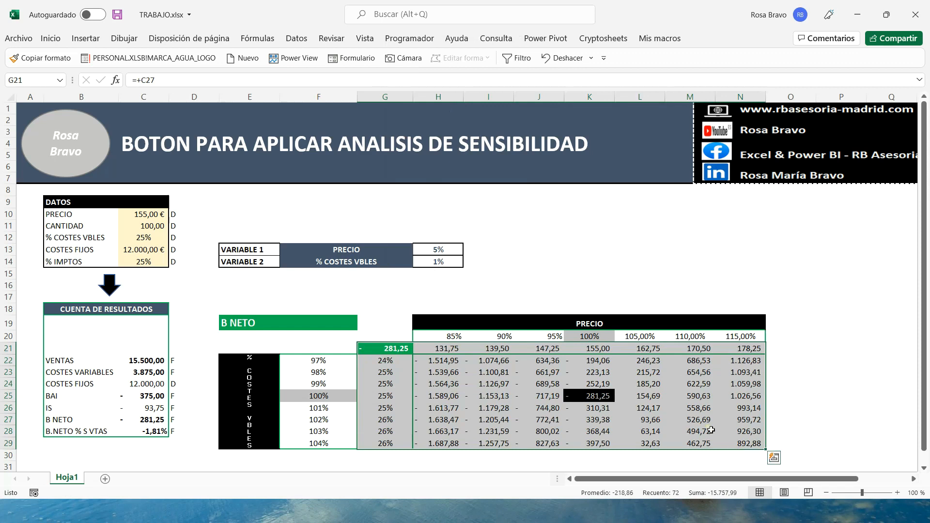
left_click(296, 38)
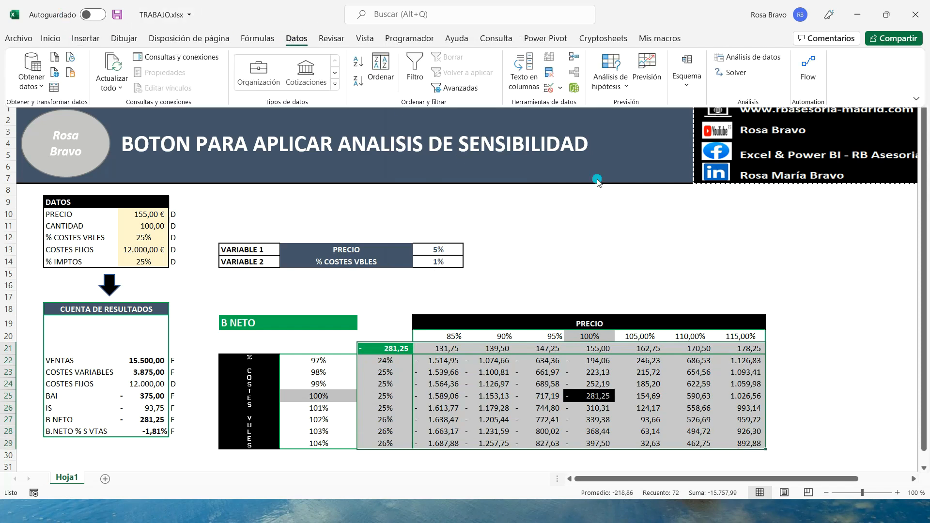
left_click(610, 80)
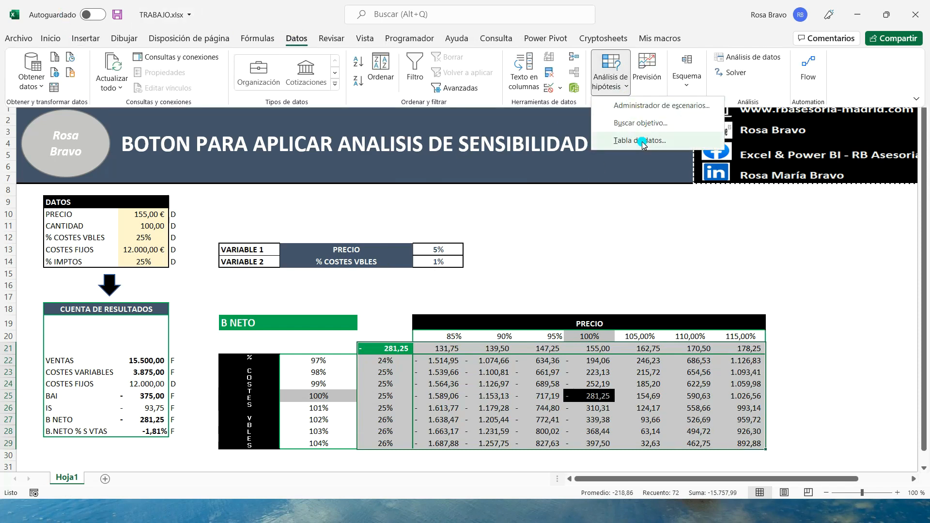
left_click(642, 143)
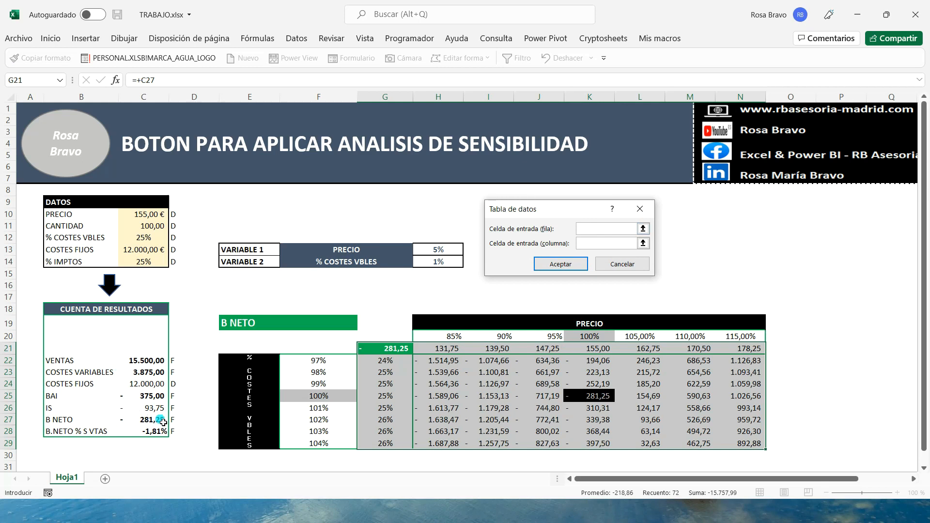
left_click(144, 214)
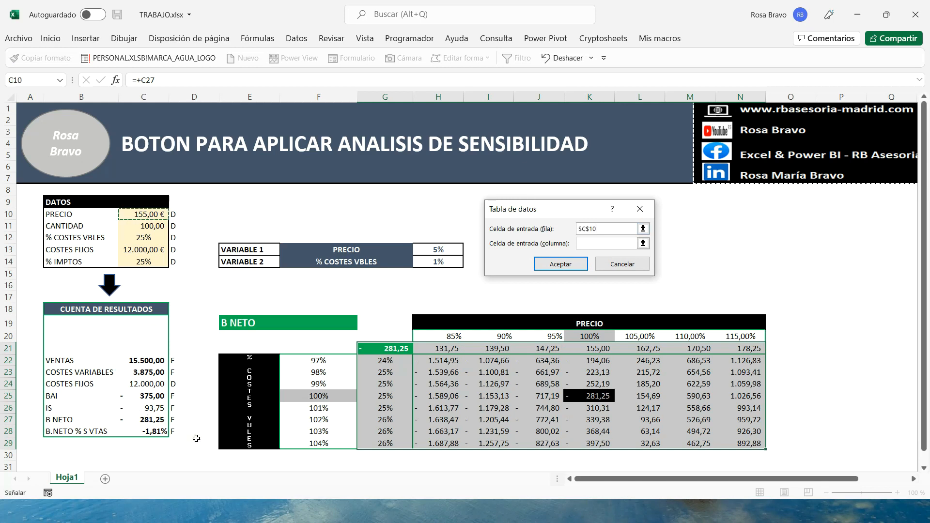
left_click(613, 244)
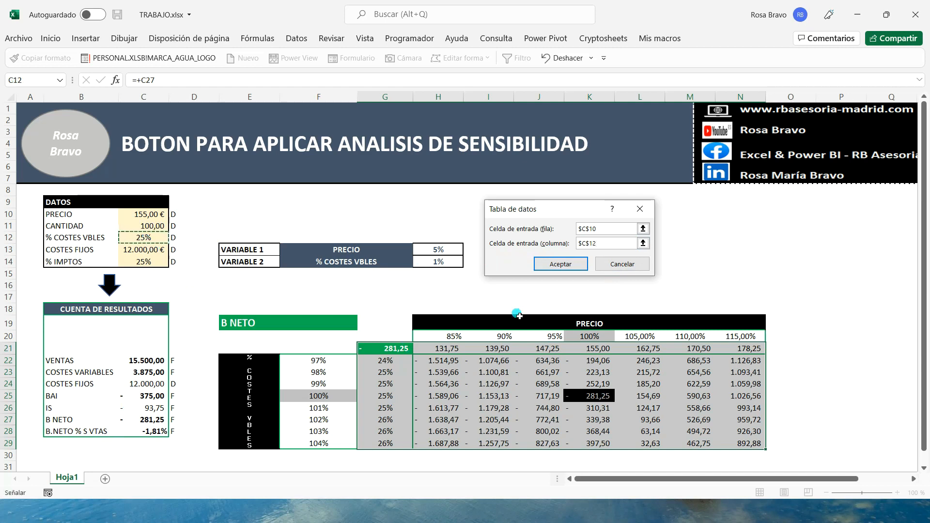
left_click(553, 265)
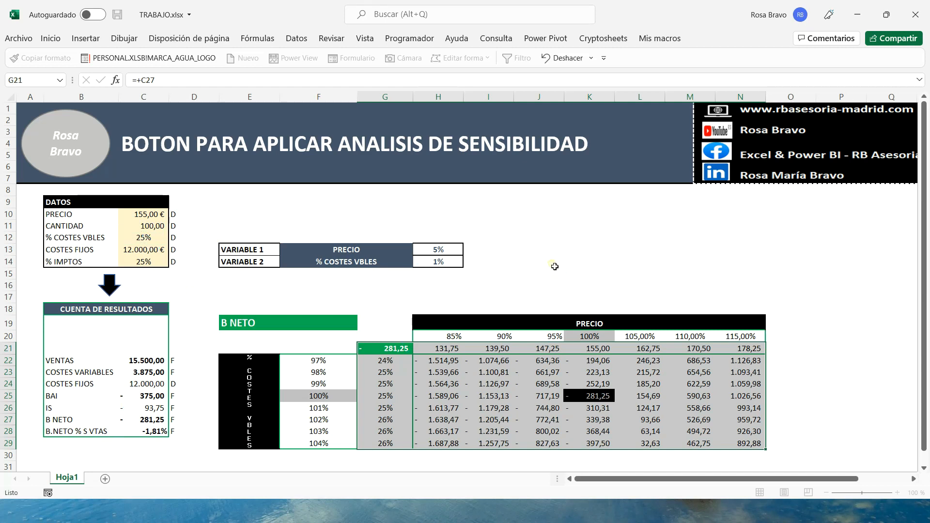
left_click(685, 420)
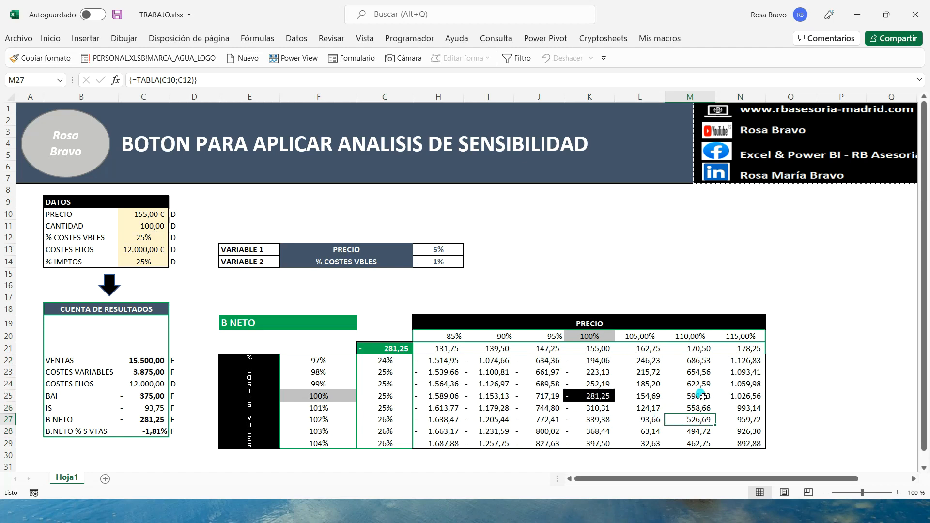
- Add a highlight rule to the B NETO results H22:N29 giving values greater than 0 a green fill with dark green text
left_click_drag(436, 363, 733, 444)
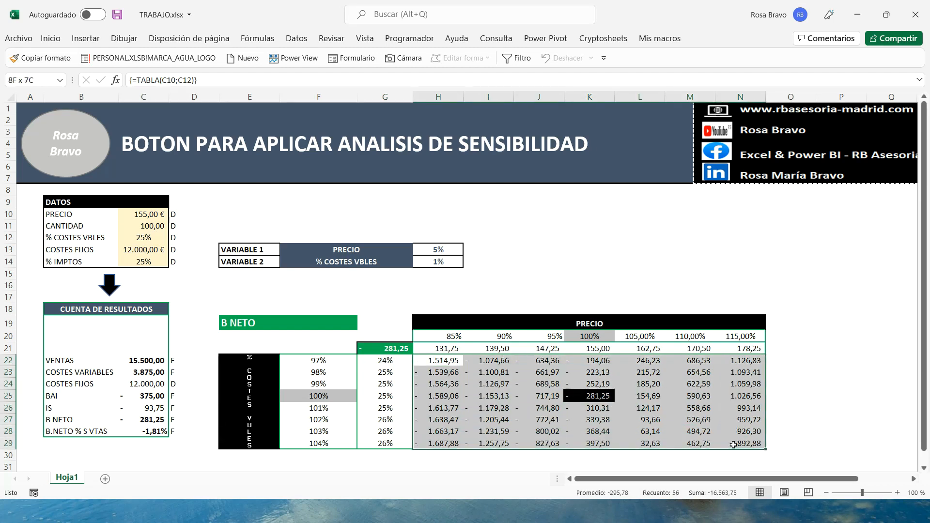
left_click(50, 38)
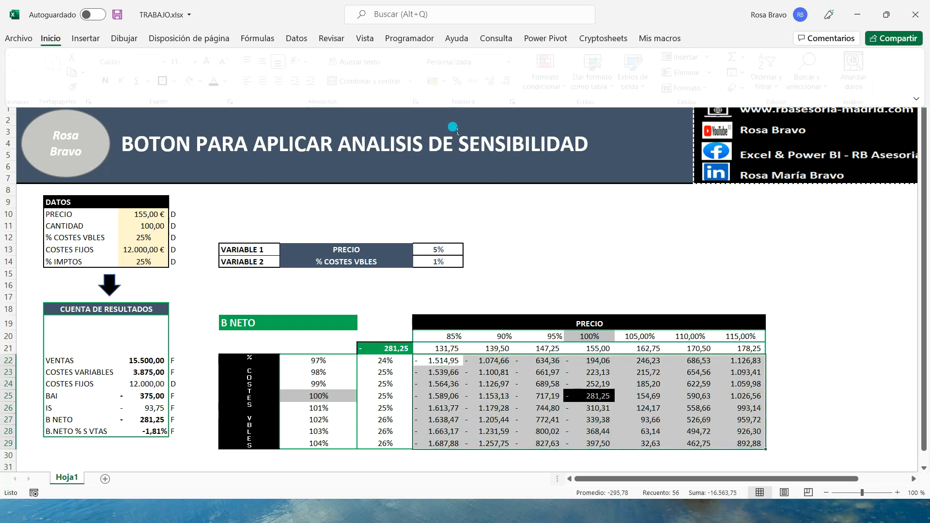
left_click(557, 83)
mouse_move(613, 121)
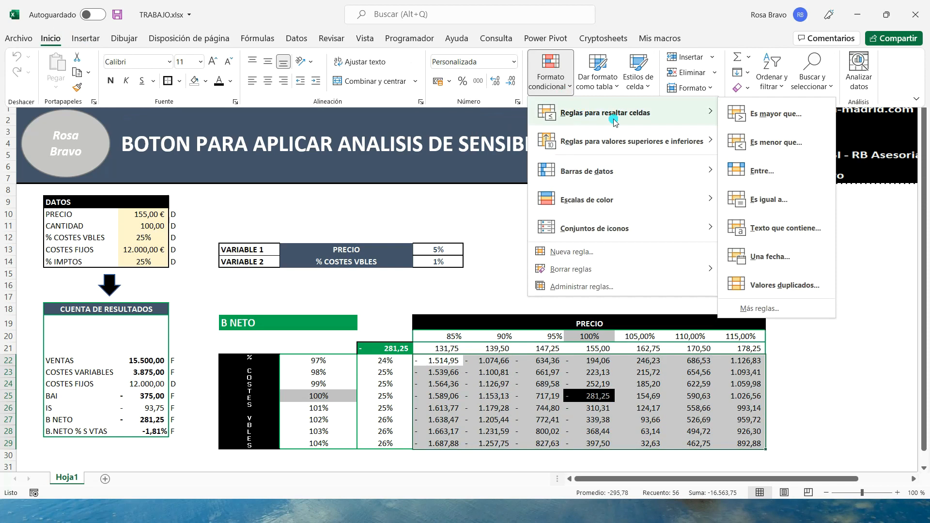
left_click(761, 116)
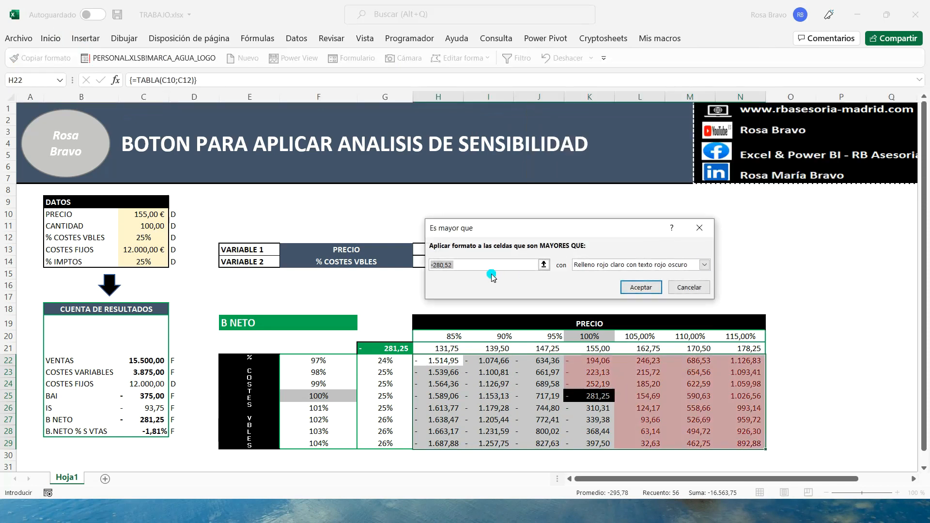
type("0")
left_click(704, 265)
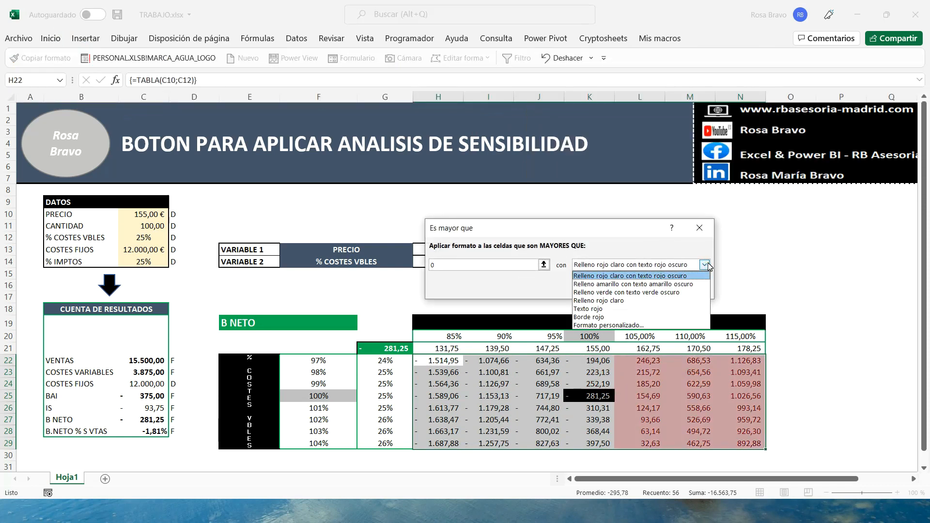
left_click(634, 293)
left_click(640, 286)
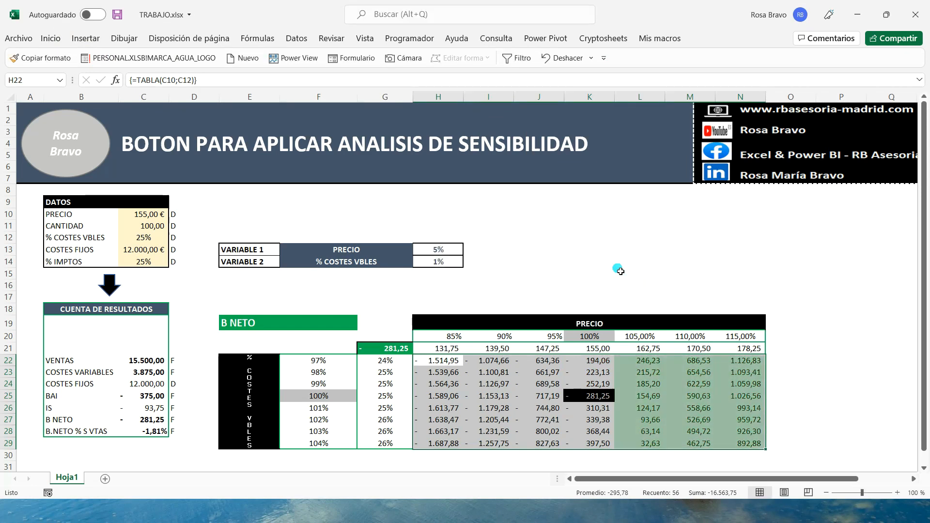
- Add a highlight rule to H22:N29 giving values less than 0 a light red fill with dark red text
left_click(51, 39)
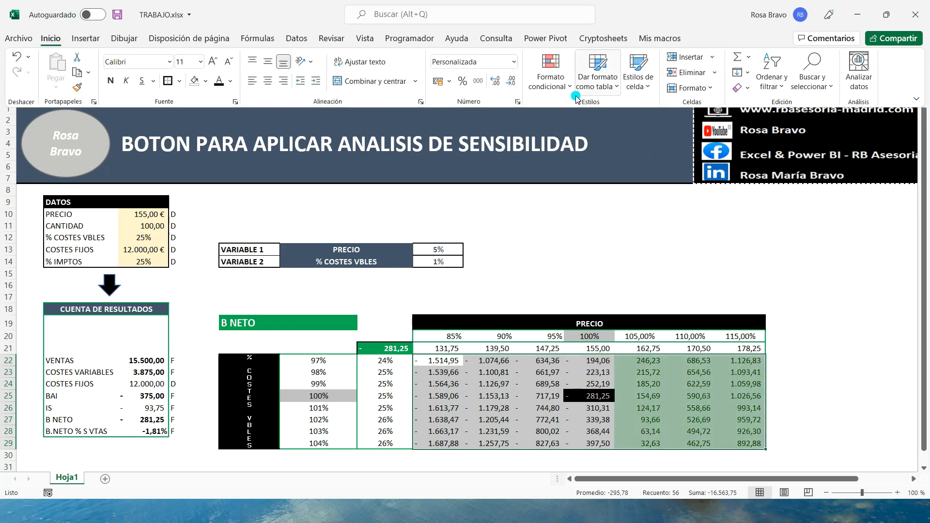
left_click(551, 78)
mouse_move(630, 112)
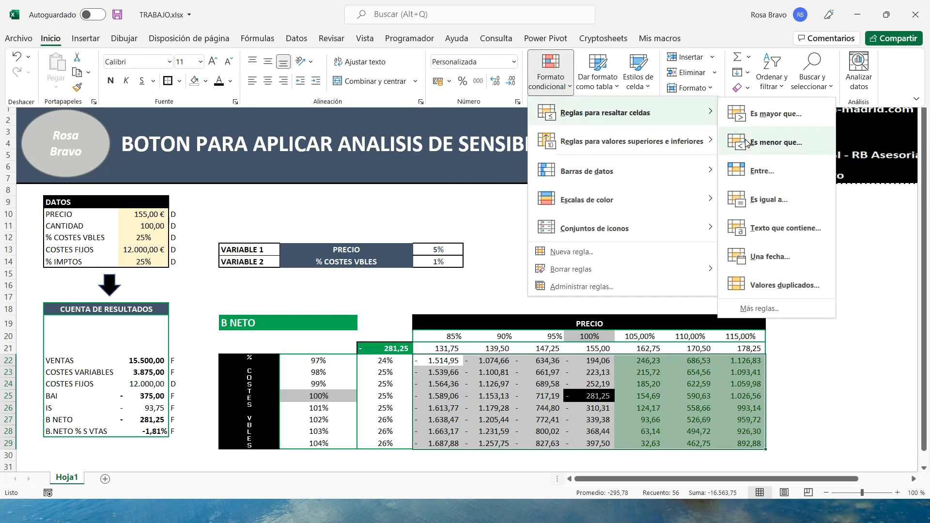
left_click(745, 142)
type("0")
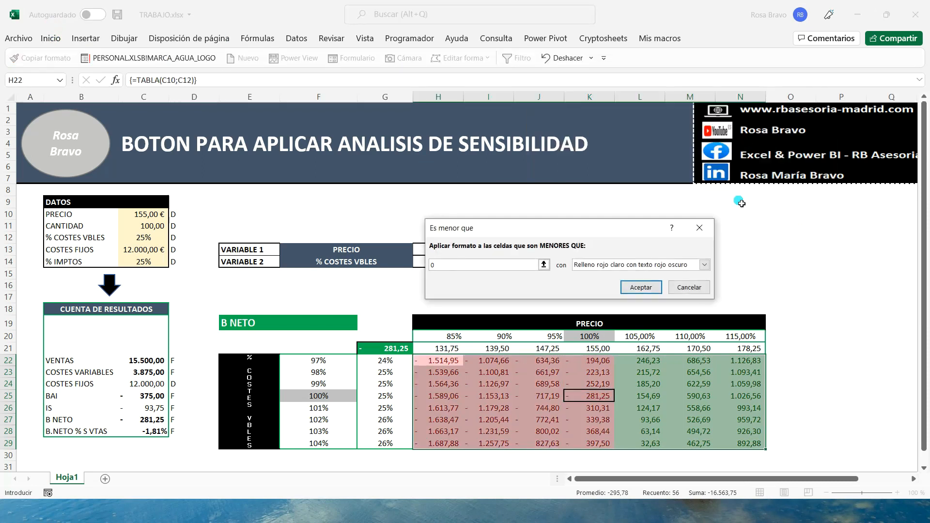
left_click(649, 290)
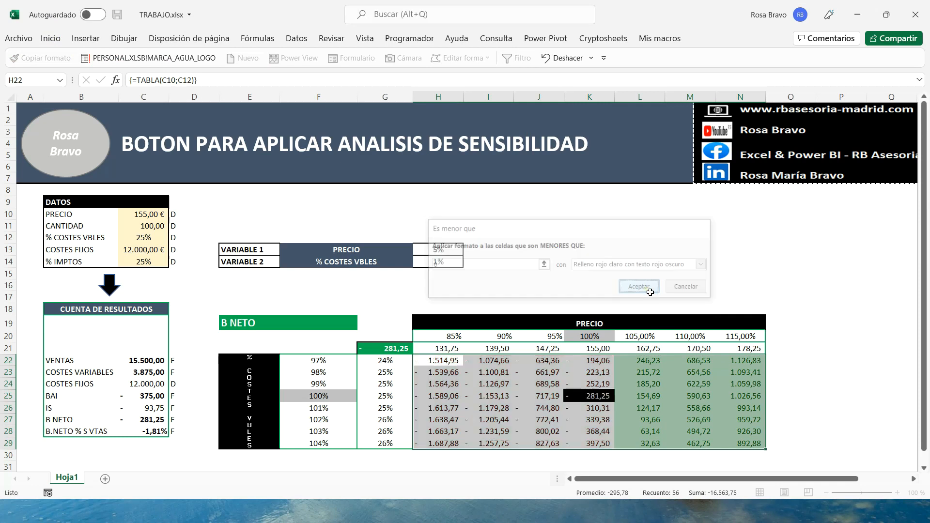
- Add a highlight rule to H22:N29 for values equal to 0, using a custom format with automatic font color
left_click(51, 38)
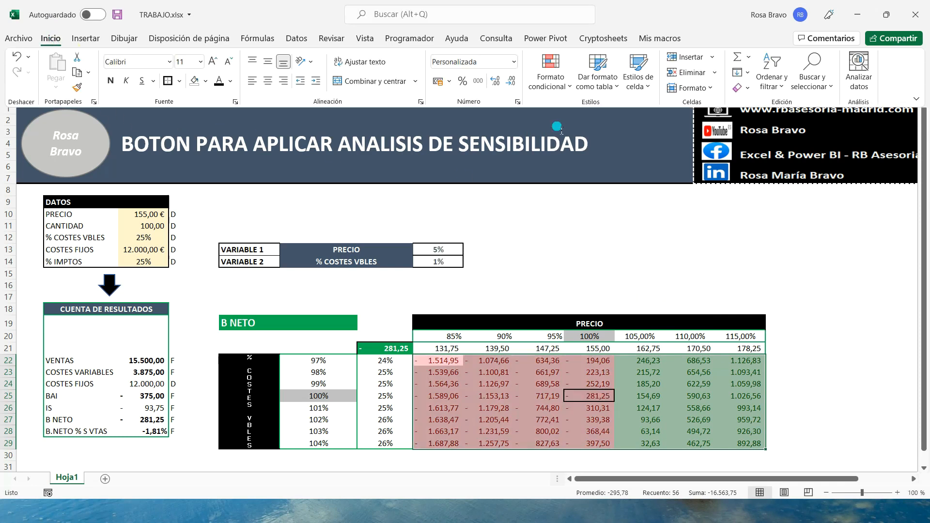
left_click(551, 76)
mouse_move(586, 125)
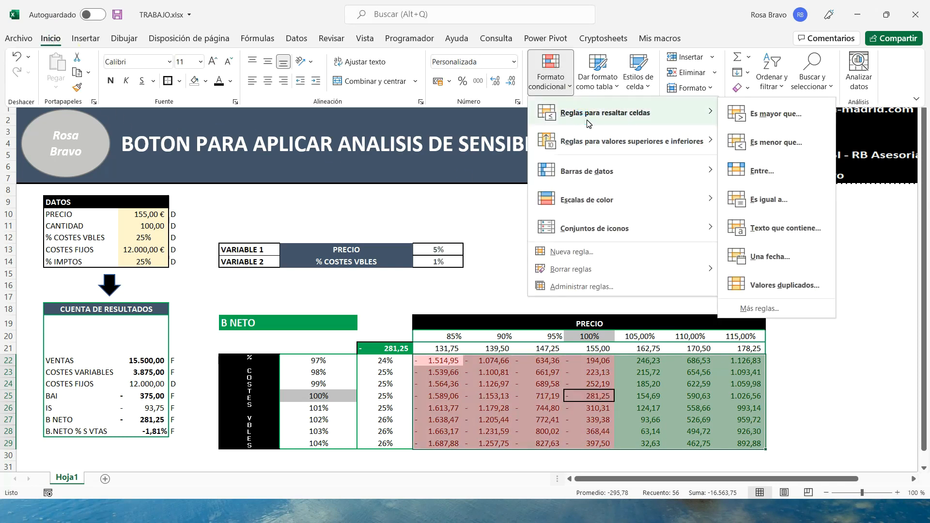
left_click(768, 199)
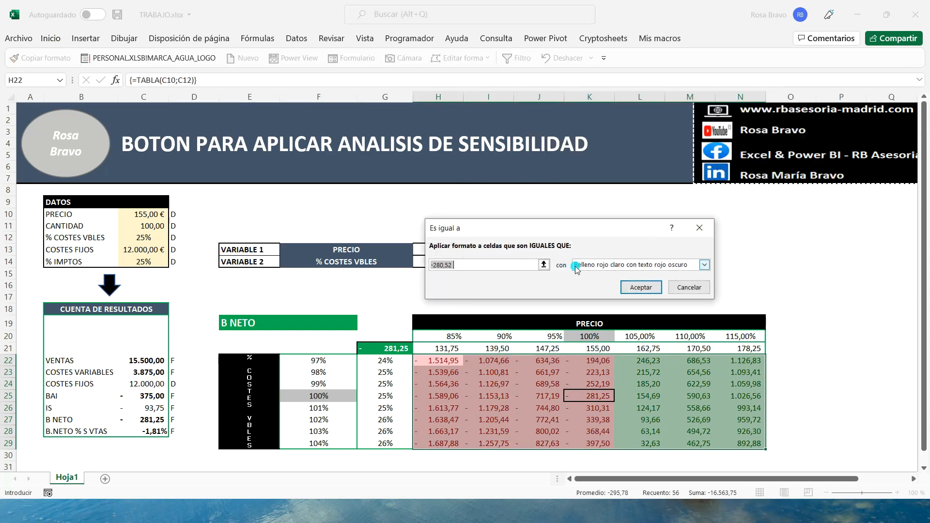
type("0")
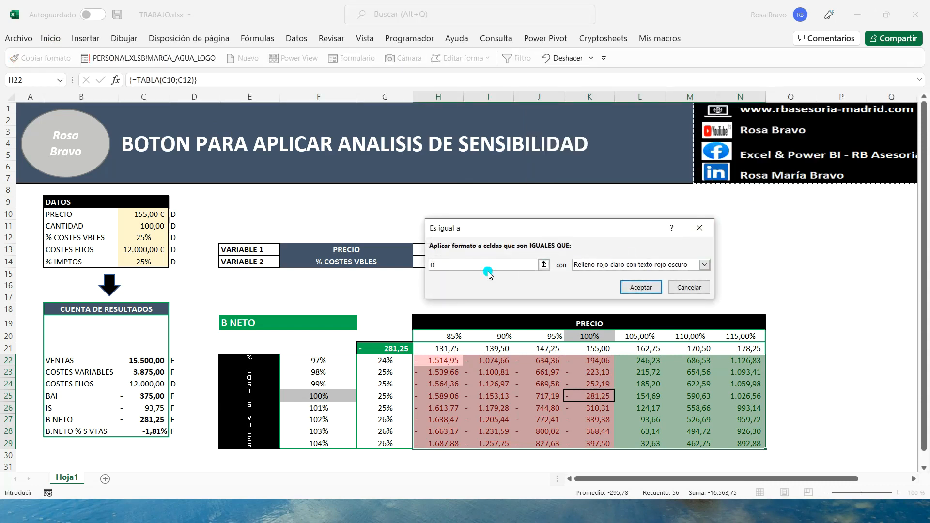
left_click(705, 264)
left_click(630, 326)
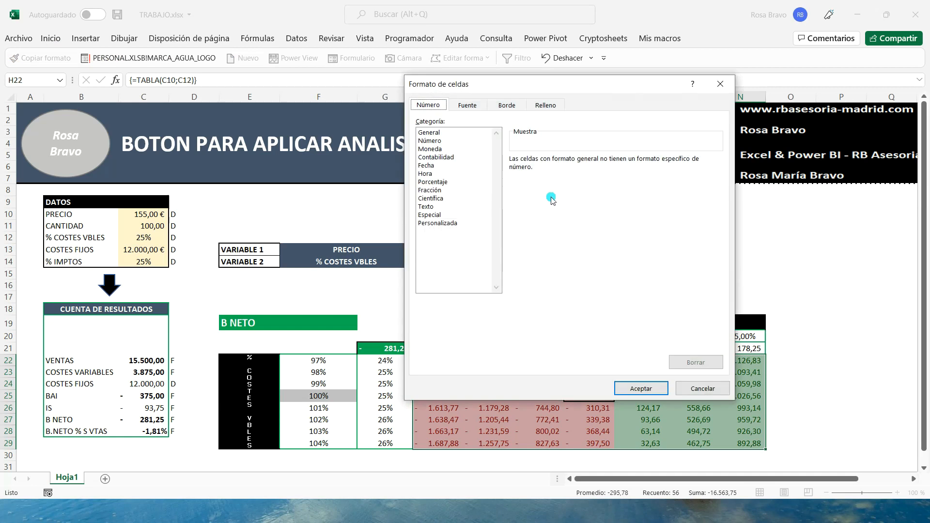
left_click(539, 107)
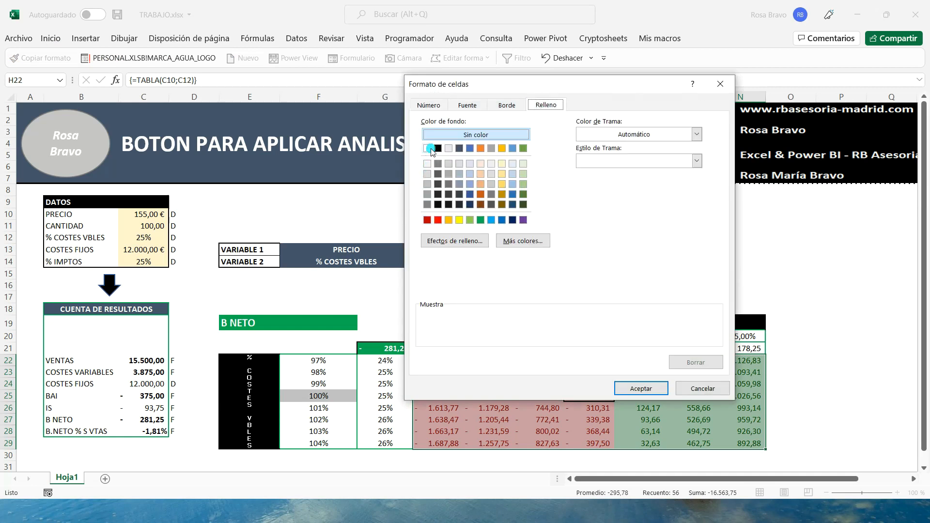
left_click(463, 105)
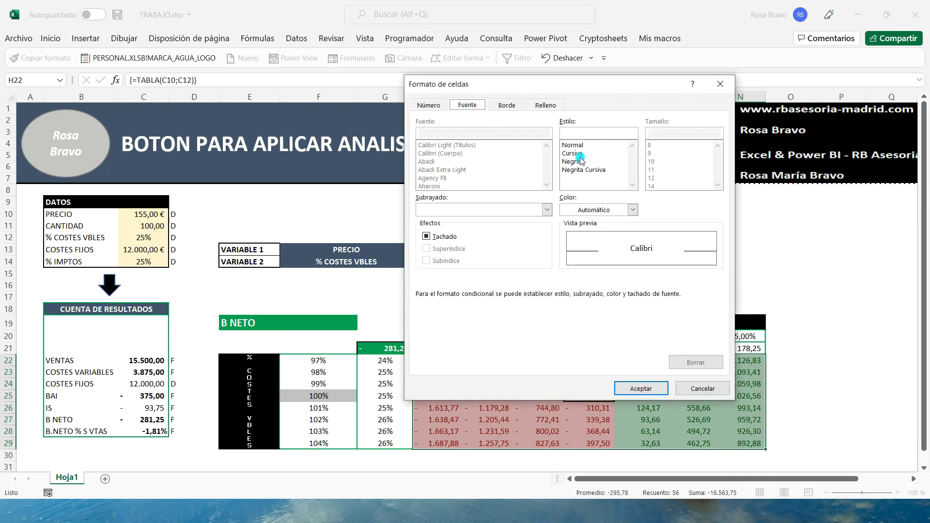
left_click(632, 209)
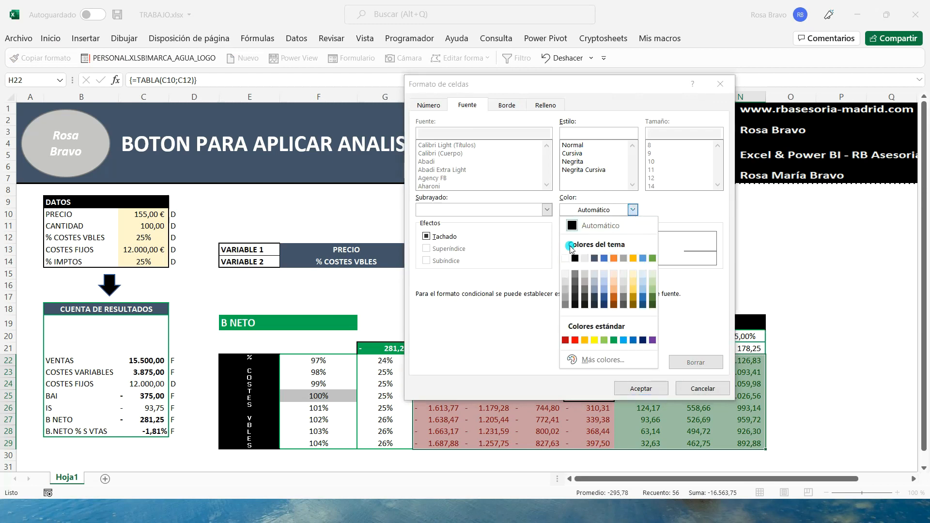
left_click(572, 226)
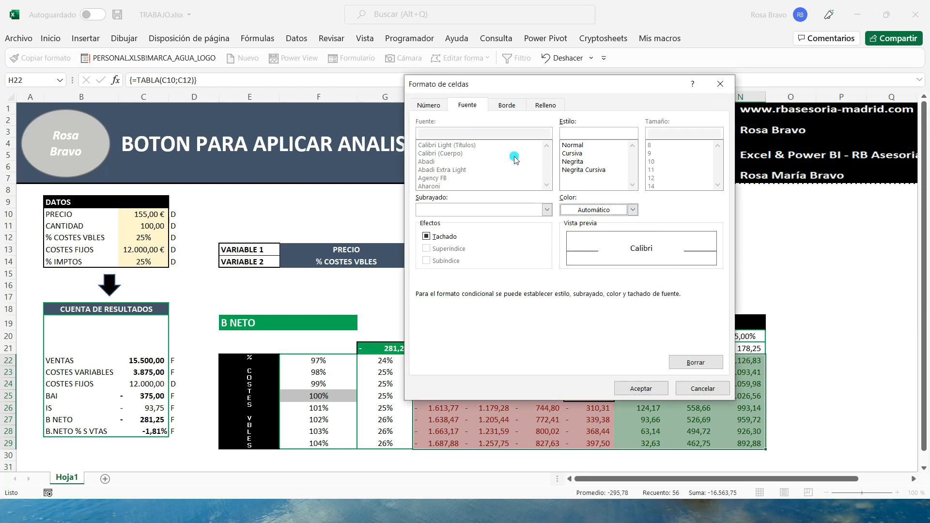
left_click(639, 389)
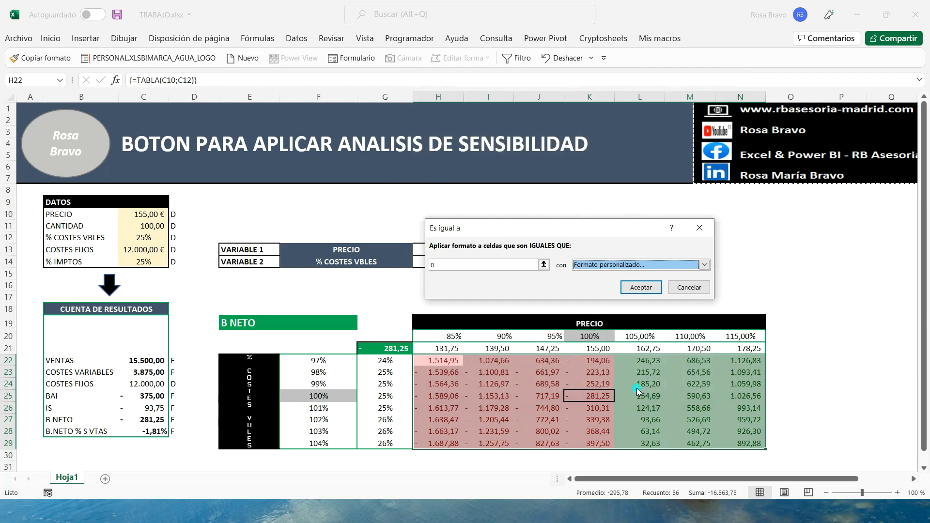
left_click(638, 288)
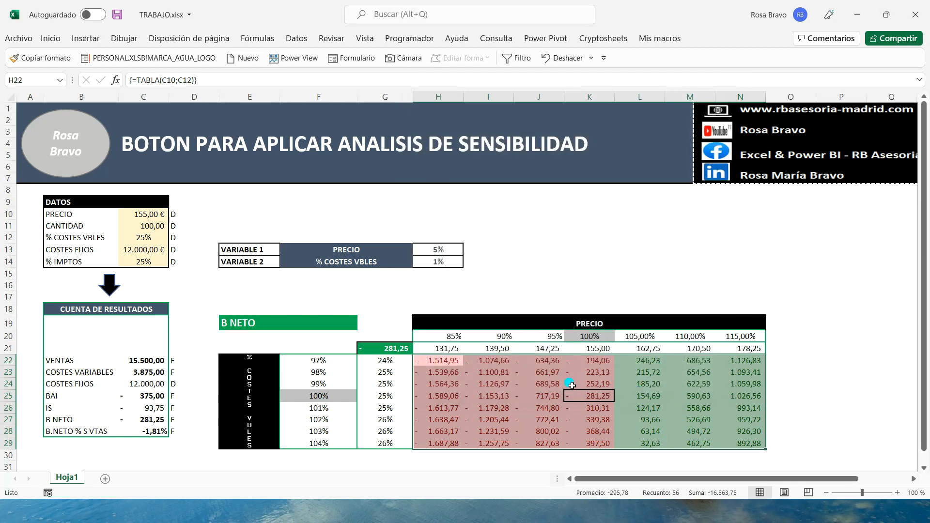
left_click(535, 381)
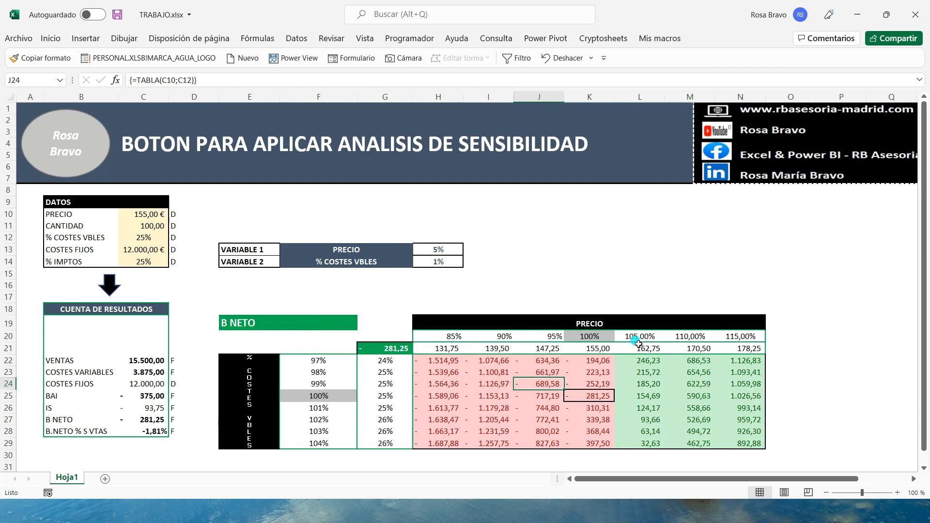
- Examine the B NETO results in the 105% PRECIO column across the different % COSTES VBLES variations
left_click_drag(629, 364, 645, 439)
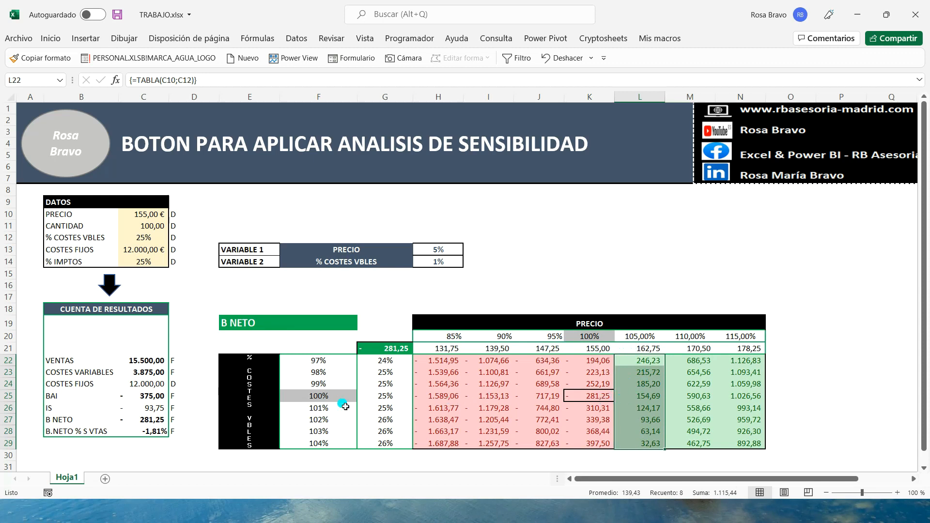
left_click_drag(288, 397, 649, 406)
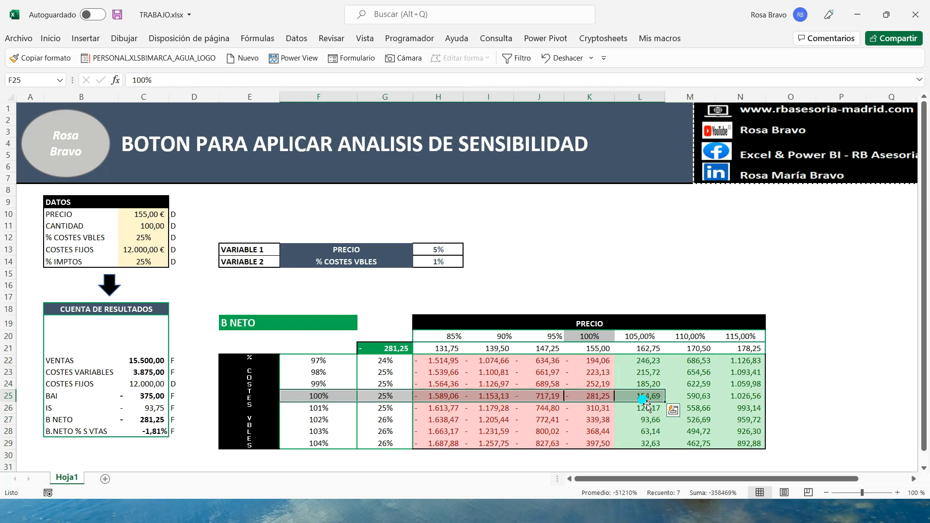
left_click(645, 385)
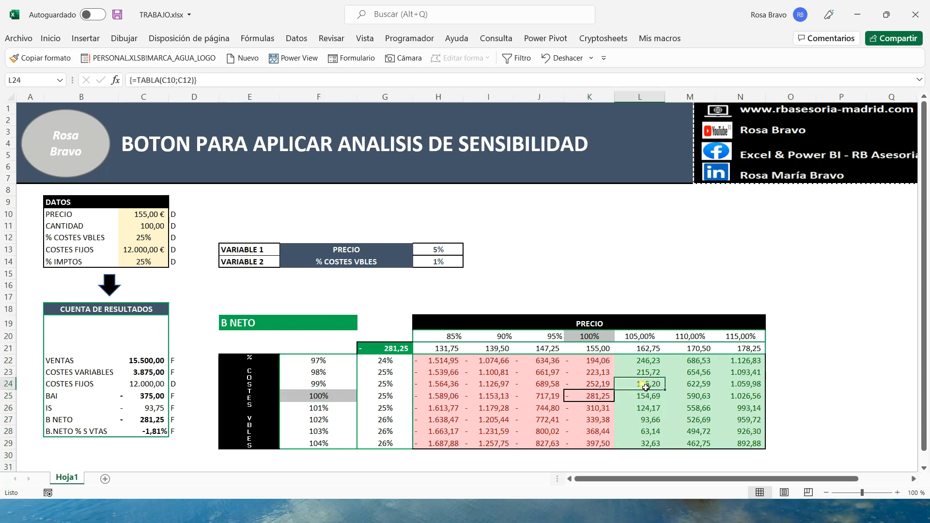
left_click(645, 372)
left_click(645, 362)
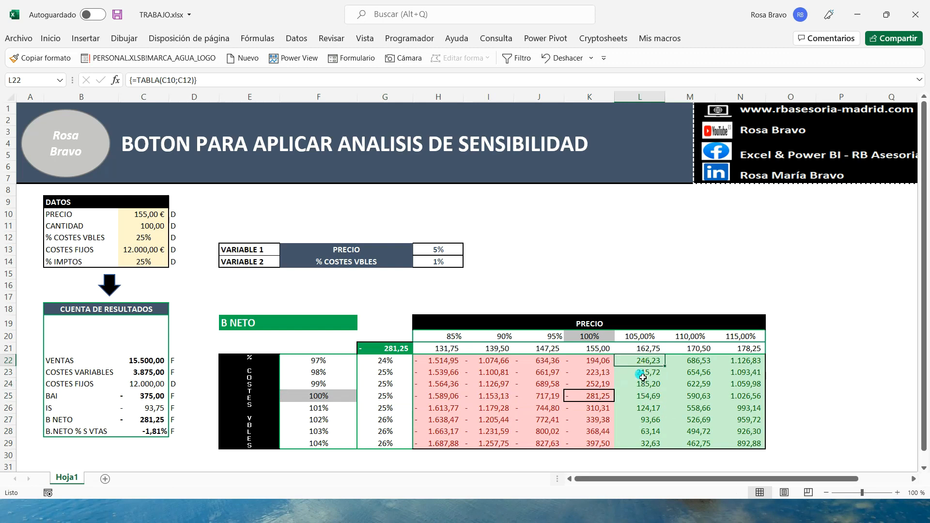
- Set the PRECIO variation in H13 to 3% and compare the percentages in H20:N20 with the prices in H21:N21
left_click(649, 420)
left_click(652, 444)
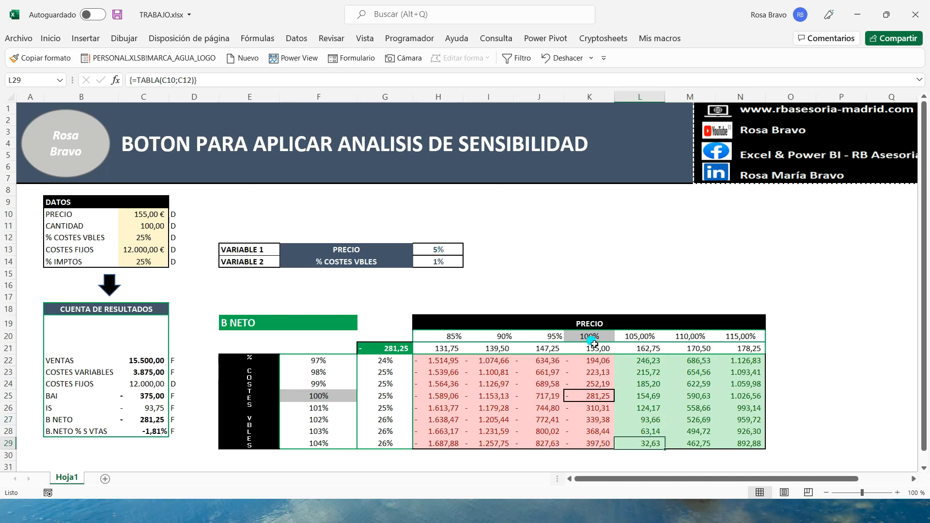
left_click(426, 248)
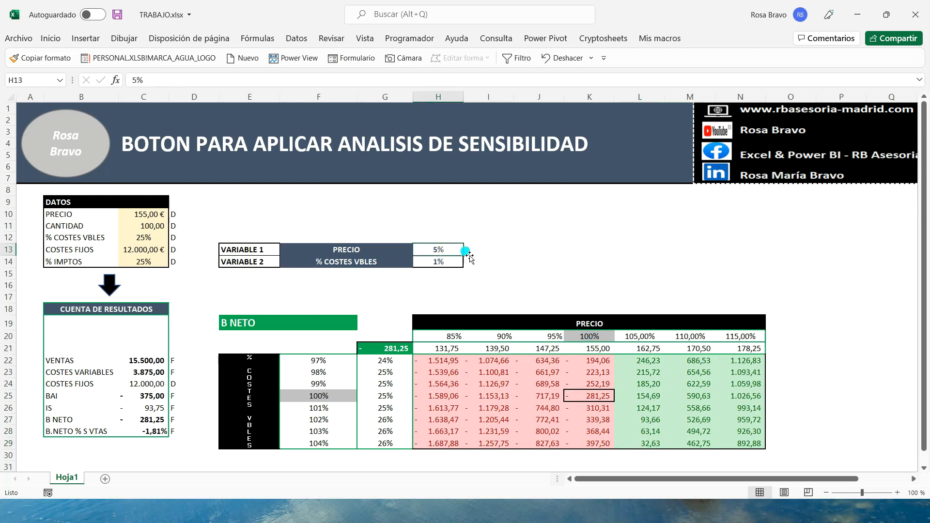
type("3")
key("Tab")
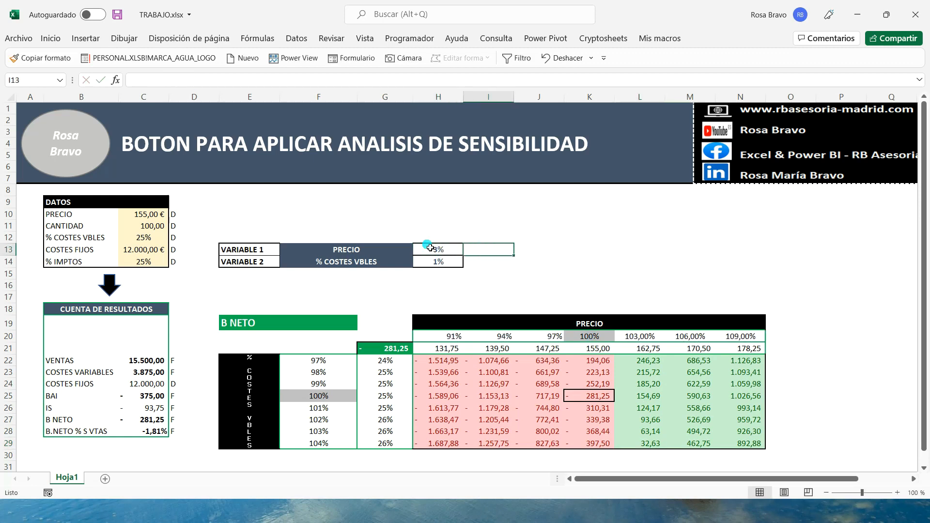
left_click_drag(448, 338, 728, 335)
left_click_drag(450, 348, 732, 349)
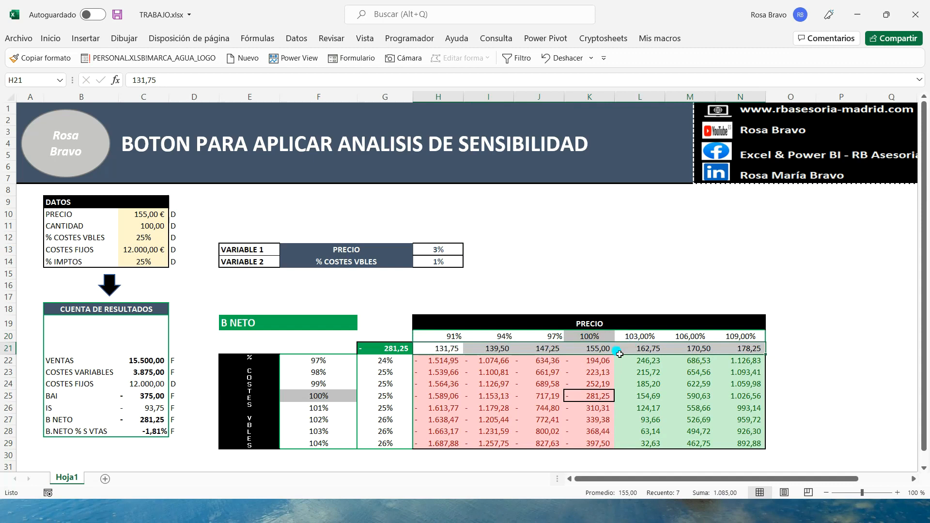
left_click(446, 260)
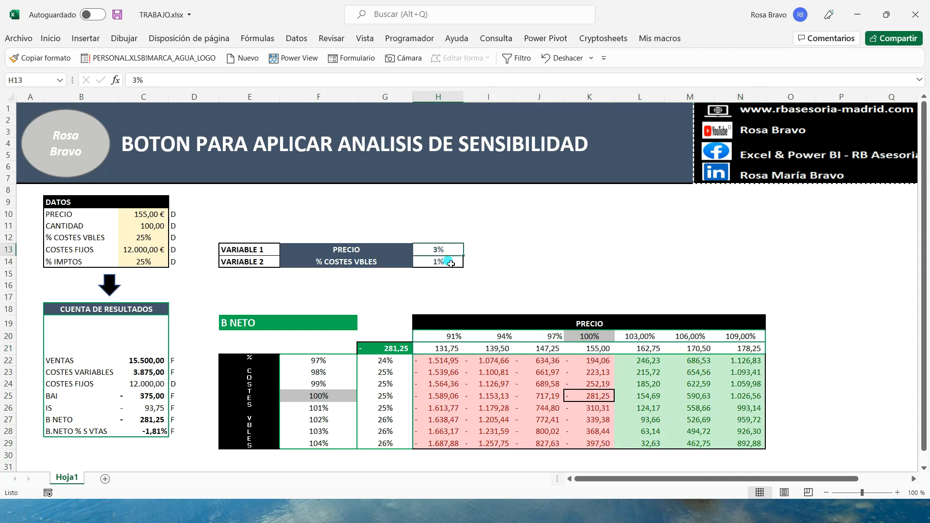
left_click(450, 252)
left_click(450, 265)
left_click(449, 252)
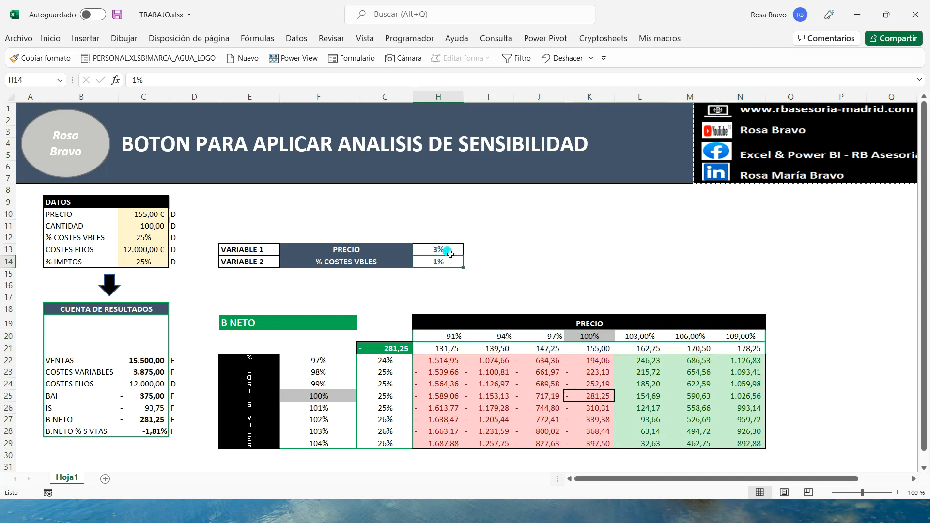
left_click(449, 265)
left_click(452, 253)
left_click(451, 264)
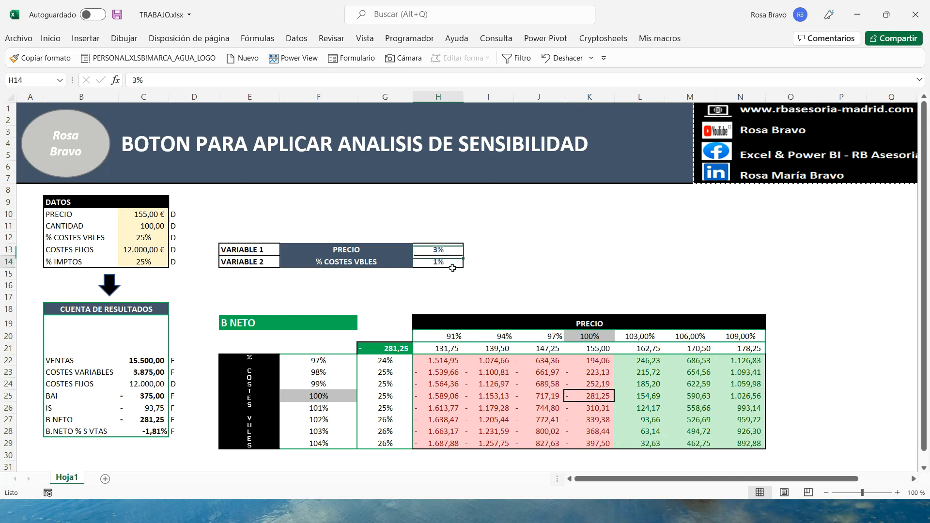
- Set the PRECIO variation in H13 back to 5%
left_click(453, 248)
type("5")
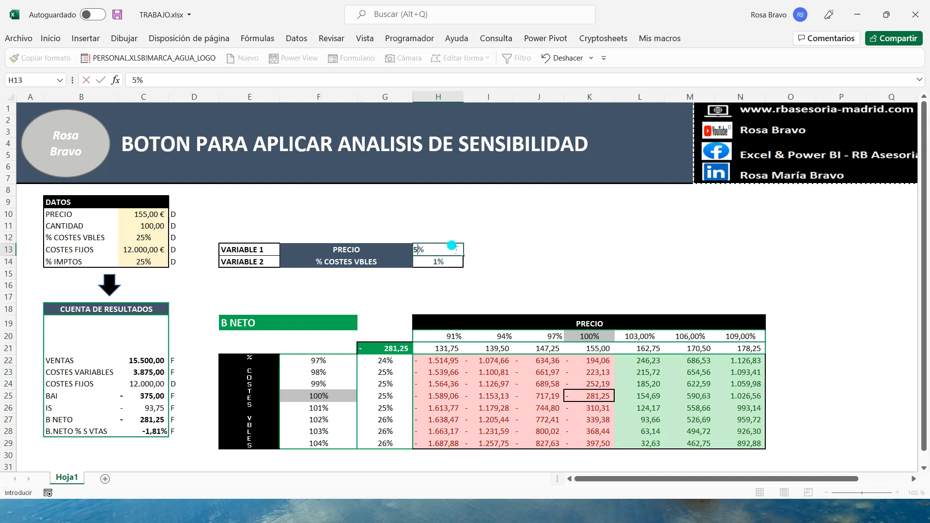
key("Tab")
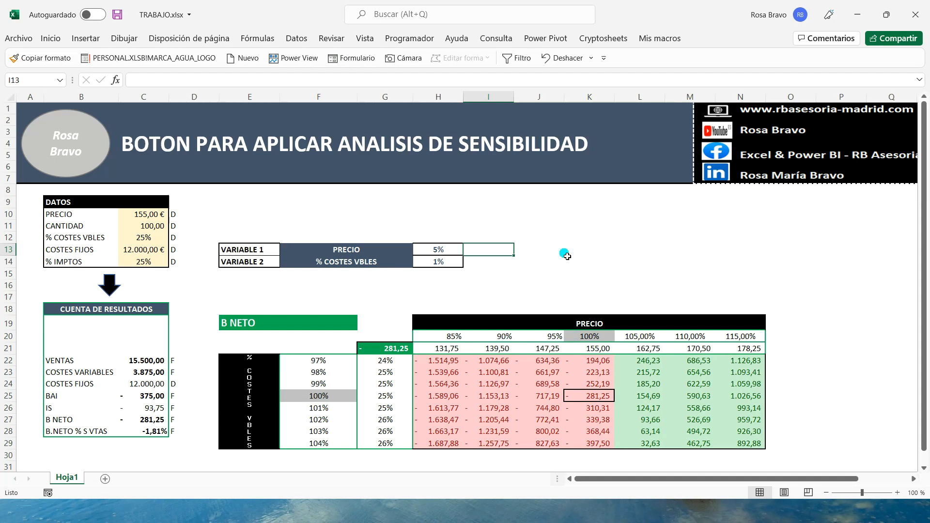
left_click(443, 249)
key("Return")
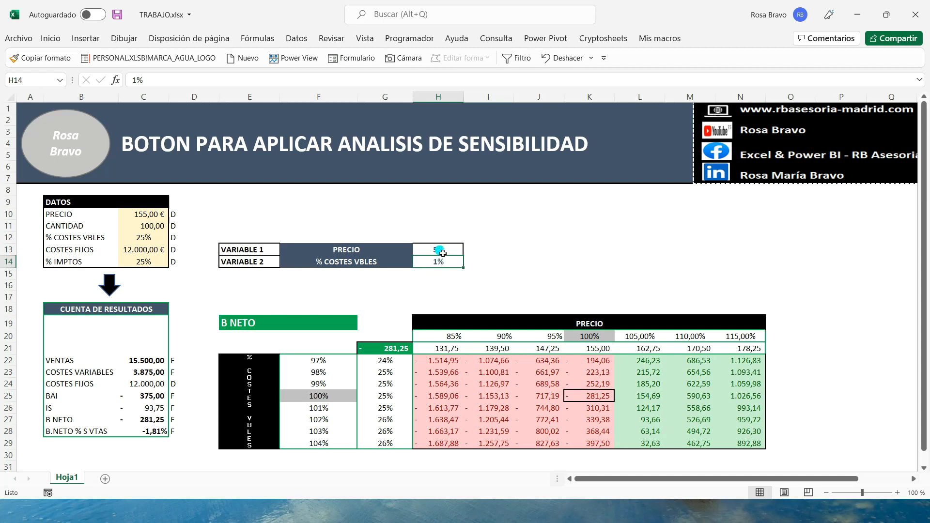
- Start recording a macro stored in this workbook, with the 100% price cell K21 selected
left_click(588, 350)
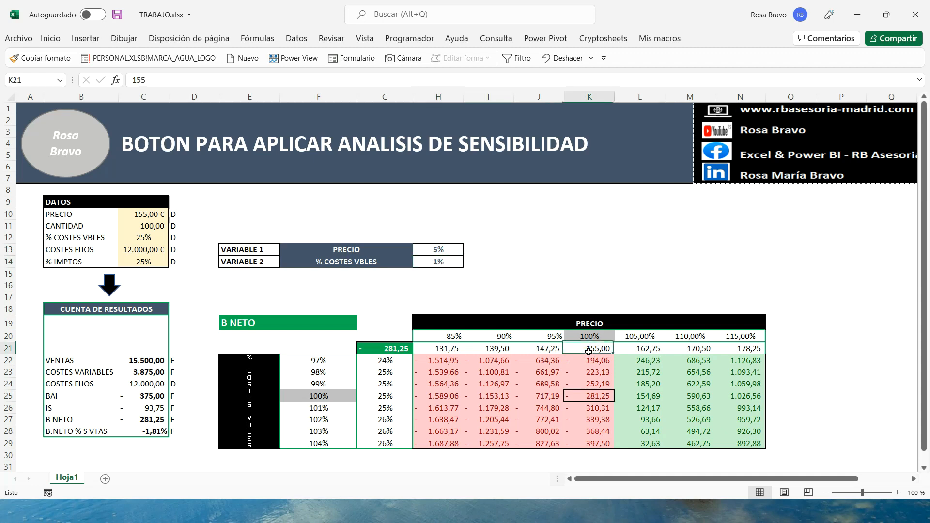
left_click(407, 39)
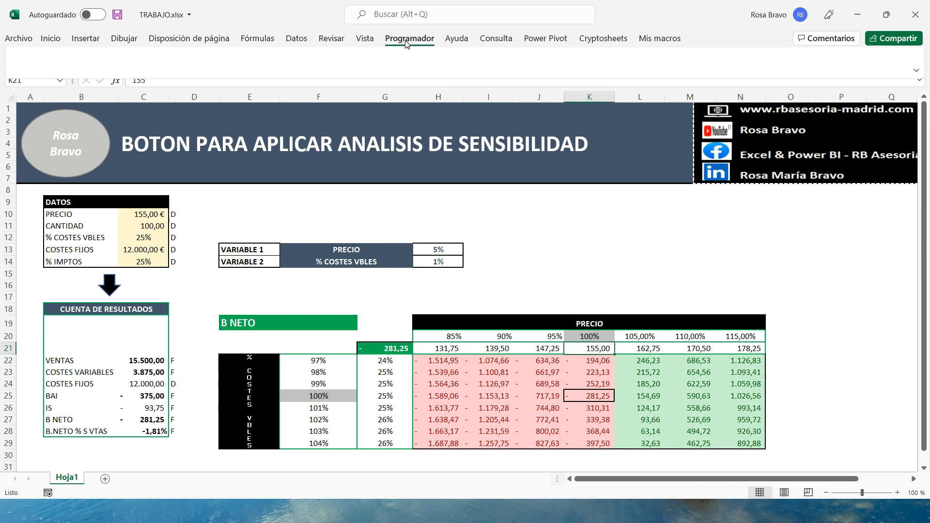
left_click(92, 56)
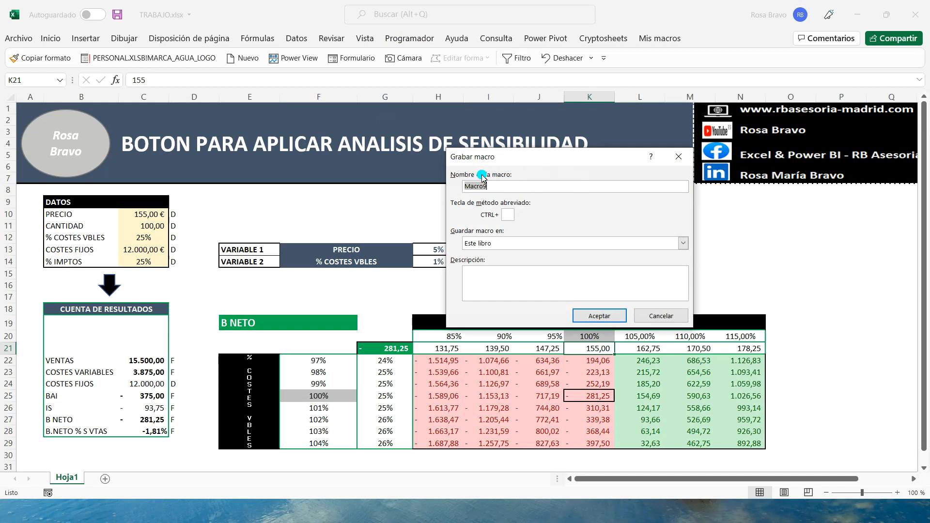
left_click(584, 318)
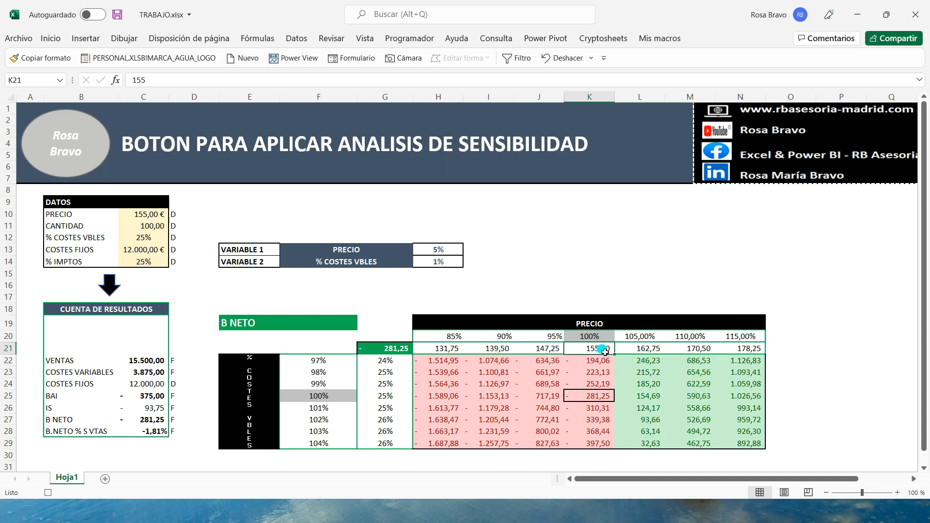
- Enter the formula +$C$10*K20 in K21, multiplying the fixed base PRECIO by its percentage
type("+")
left_click(130, 219)
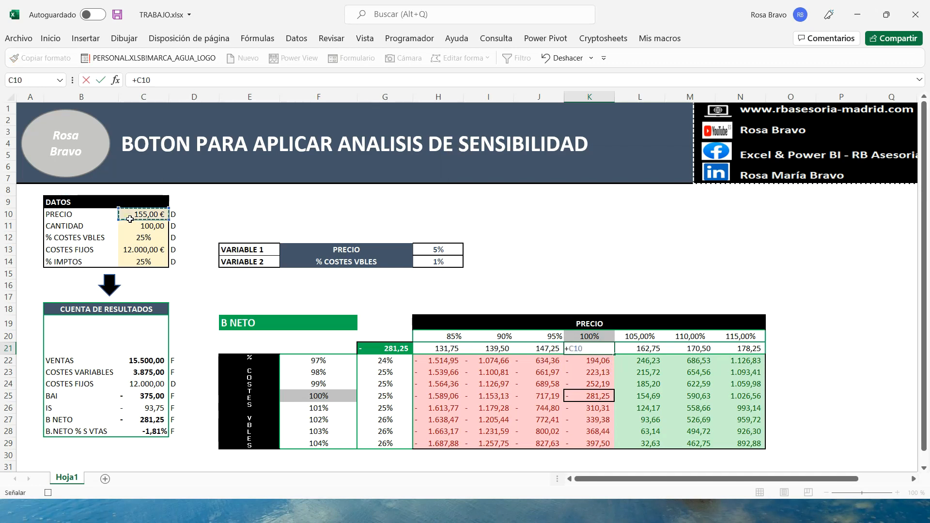
key("F4")
type("*")
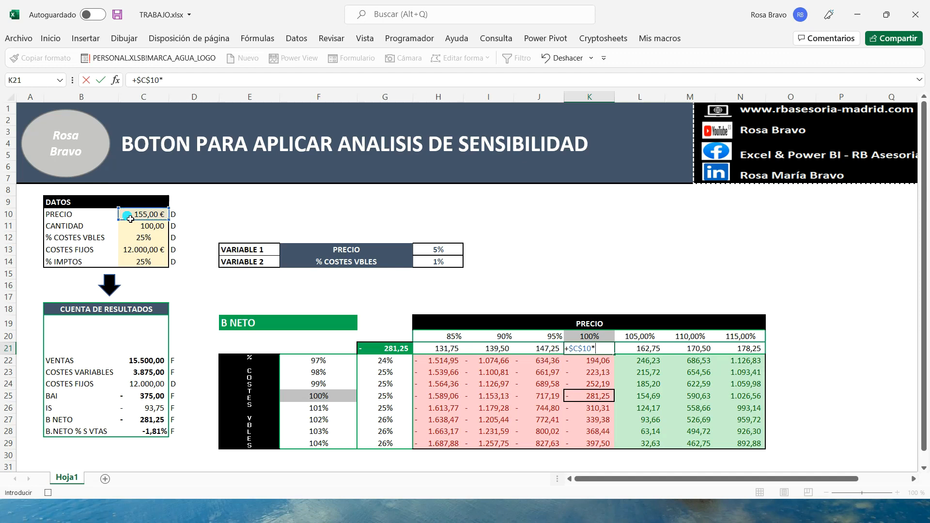
left_click(597, 337)
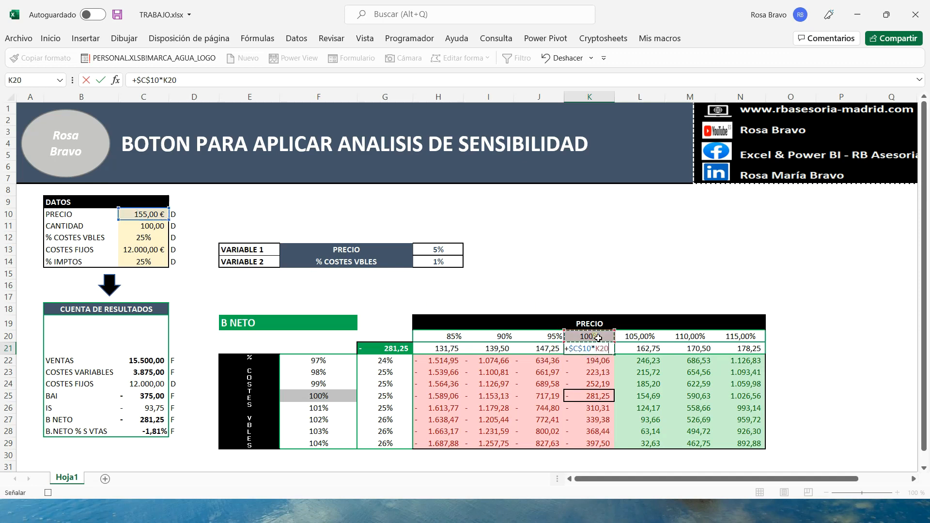
key("Return")
- Fill the K21 price formula across the row to N21 and back to H21
left_click(588, 350)
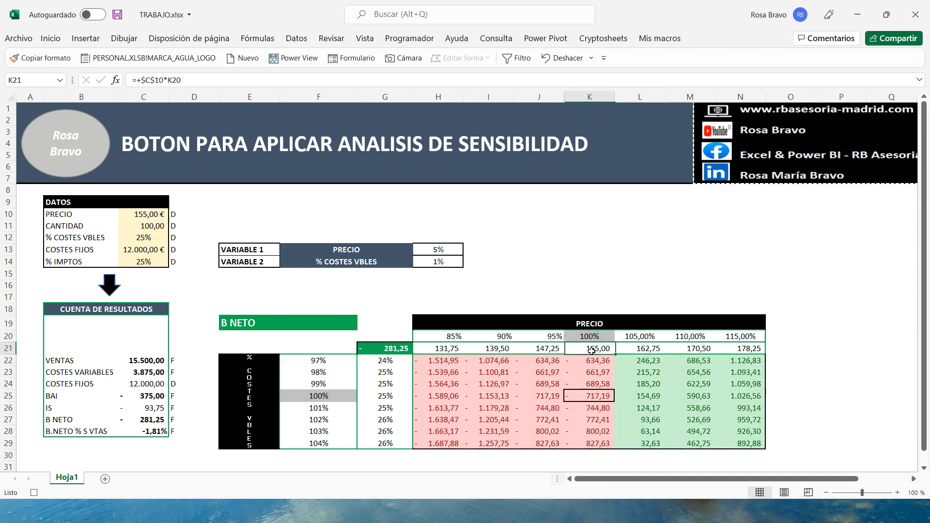
left_click_drag(618, 355, 756, 350)
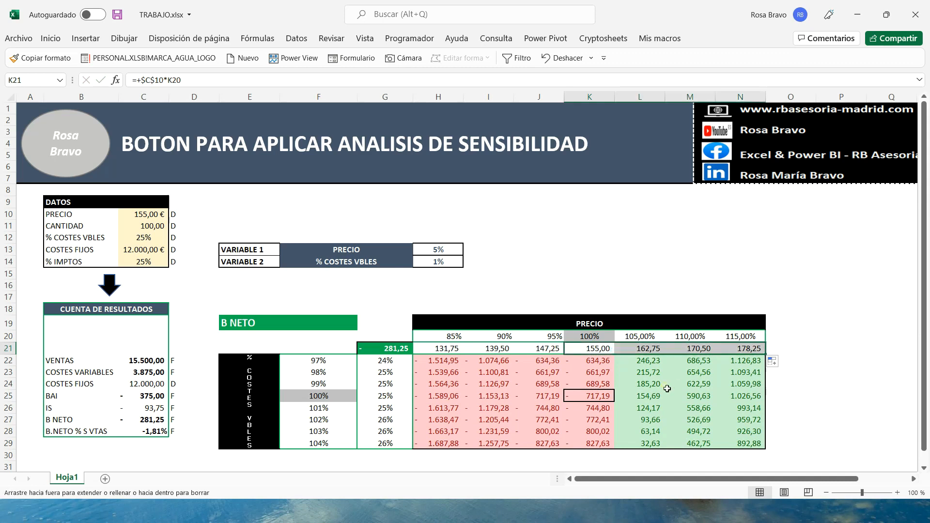
left_click(597, 354)
left_click_drag(614, 355, 430, 349)
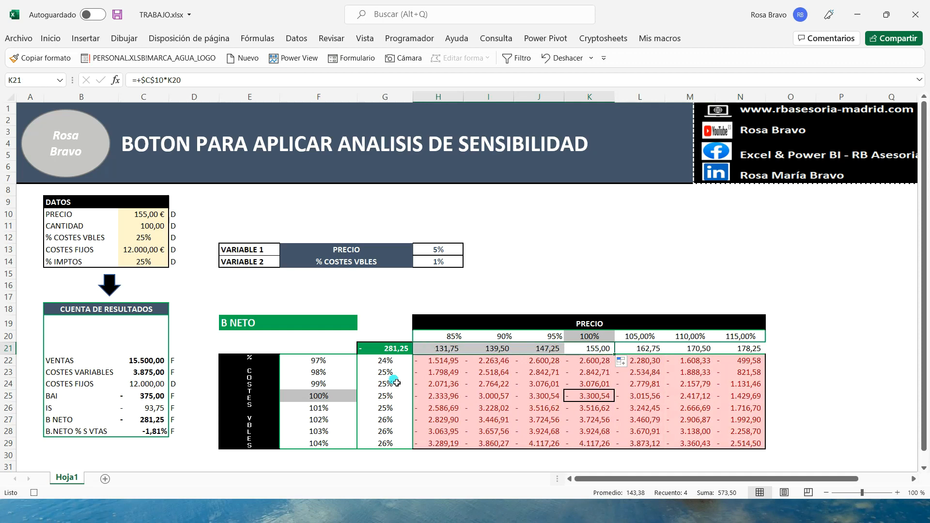
- Enter the formula +F25*$C$12 in G25, multiplying the 100% variation by the fixed % COSTES VBLES
left_click(370, 400)
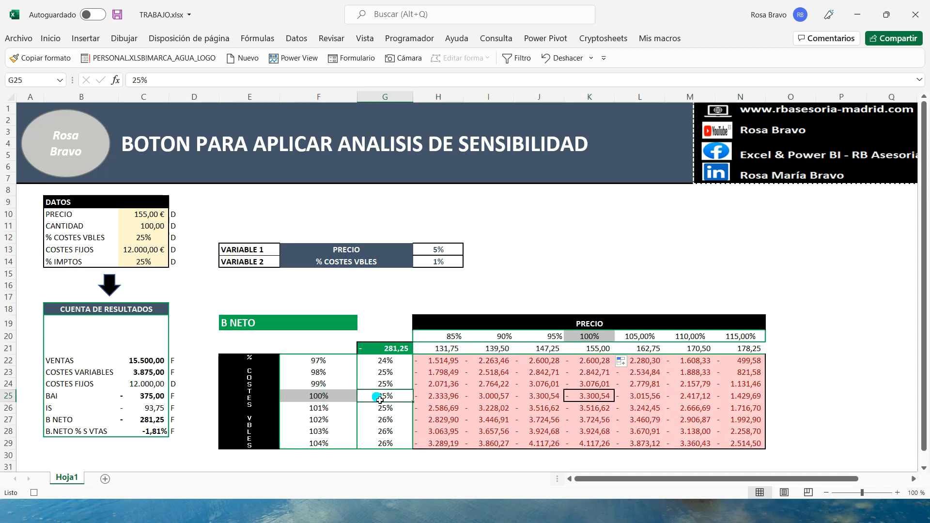
type("+")
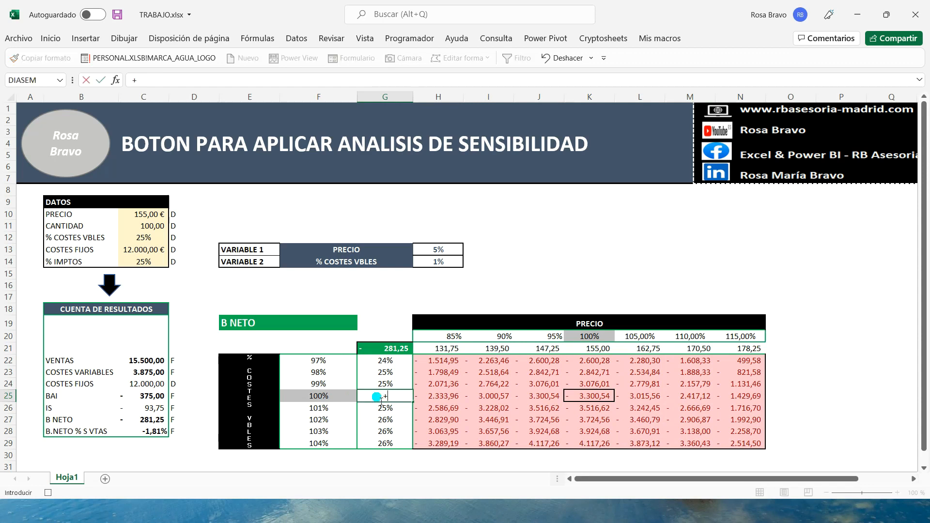
left_click(299, 397)
type("*")
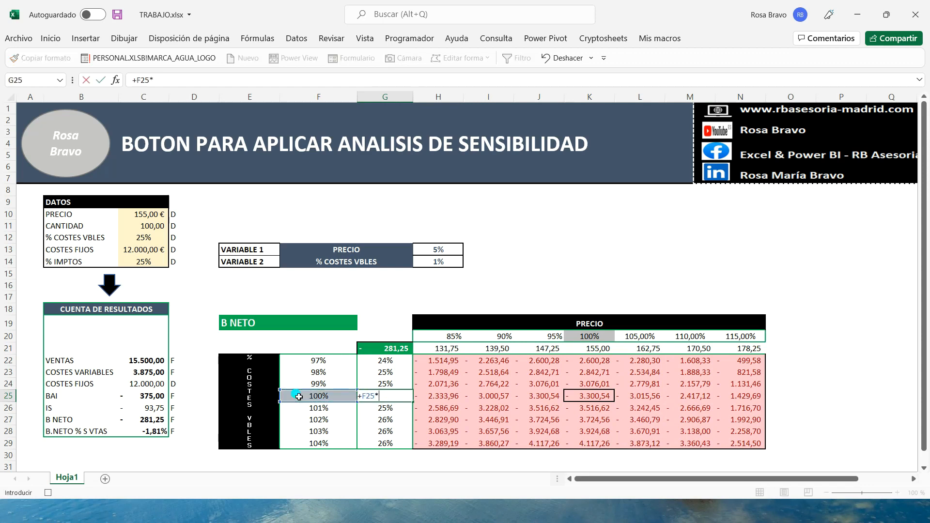
left_click(145, 238)
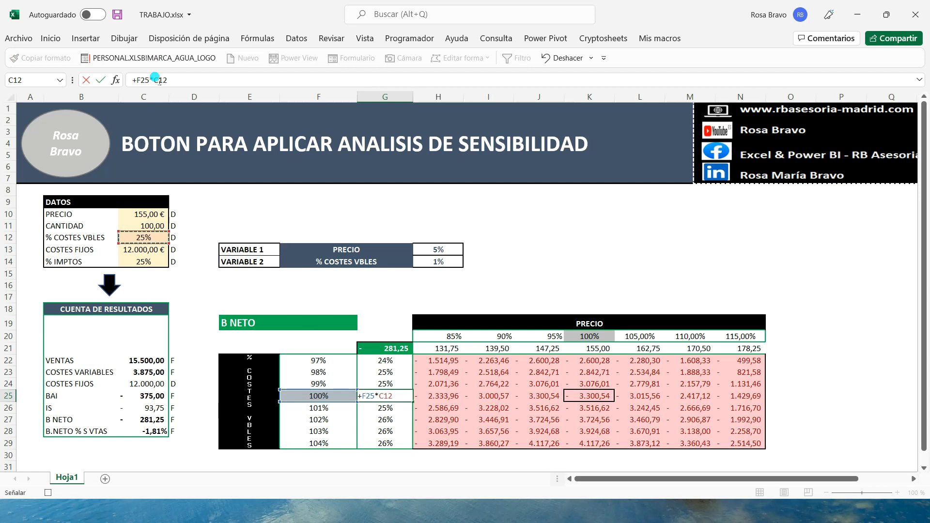
left_click_drag(154, 80, 183, 80)
key("F4")
key("Tab")
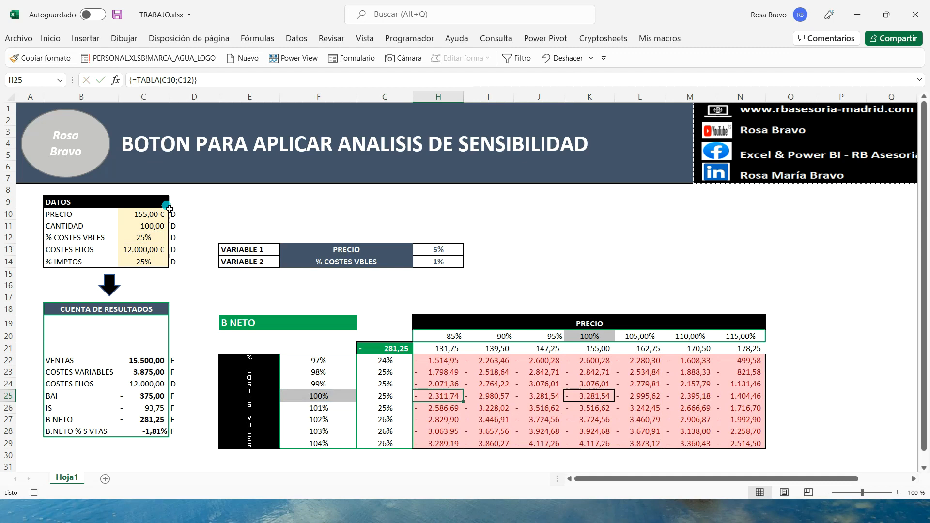
- Fill the G25 formula down to G29 and up to G22
left_click(396, 401)
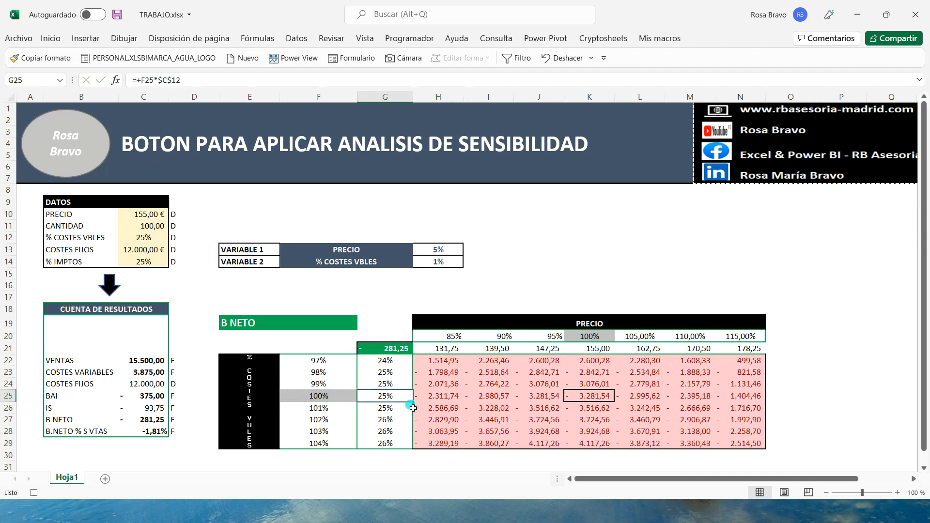
left_click_drag(411, 402, 413, 446)
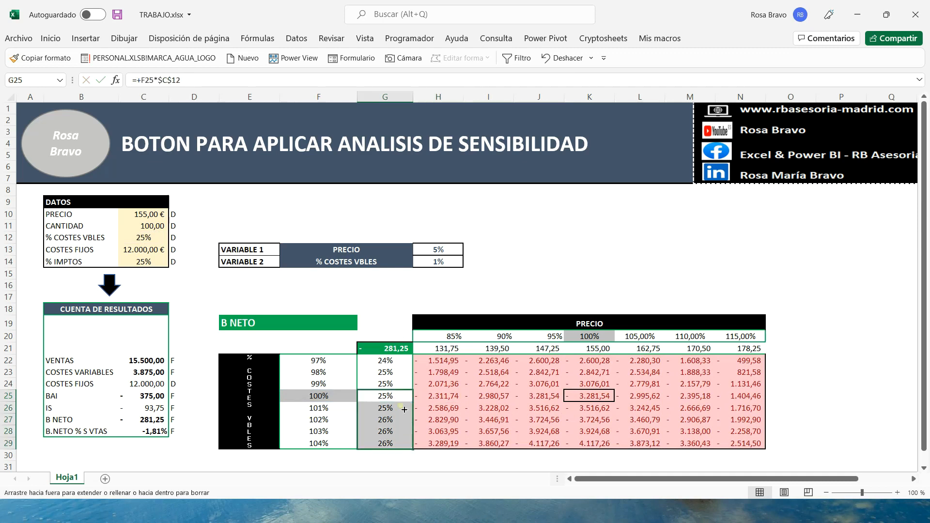
left_click(404, 397)
left_click_drag(413, 402, 403, 446)
left_click(51, 38)
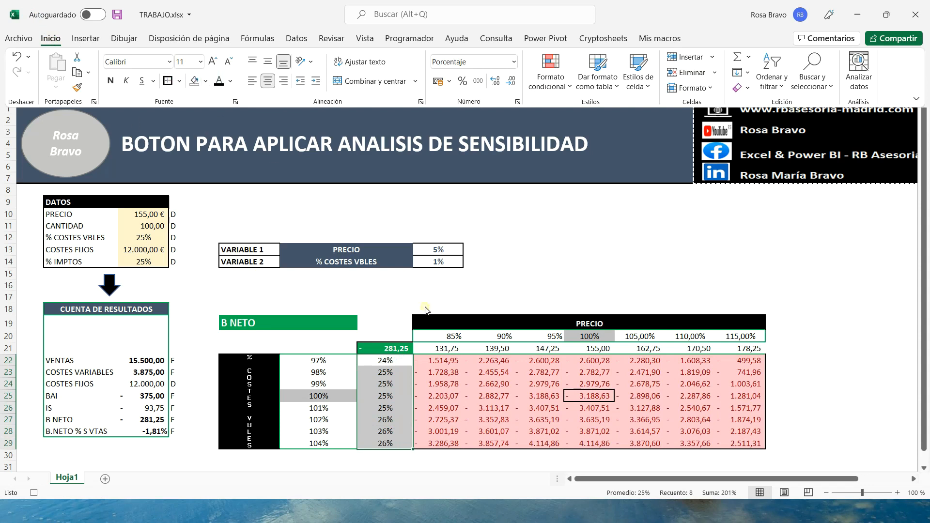
left_click(445, 347)
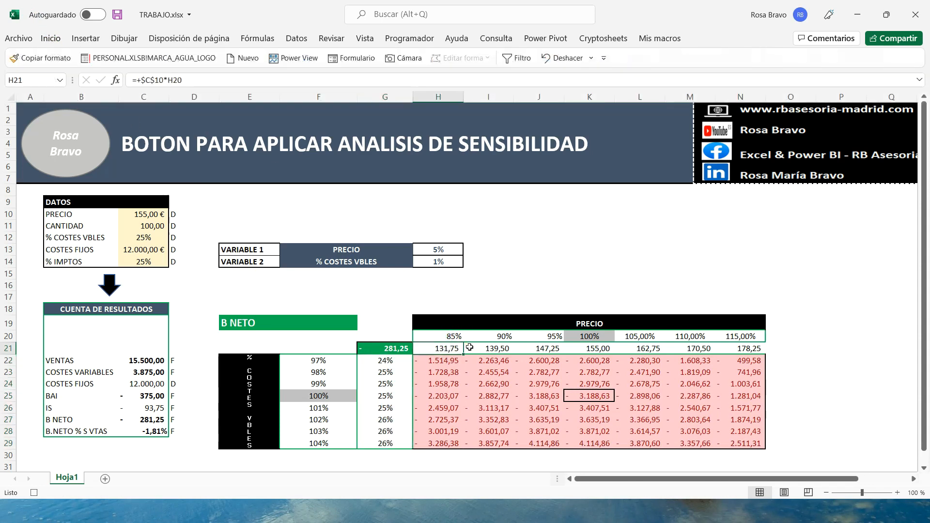
left_click(756, 351, "shift")
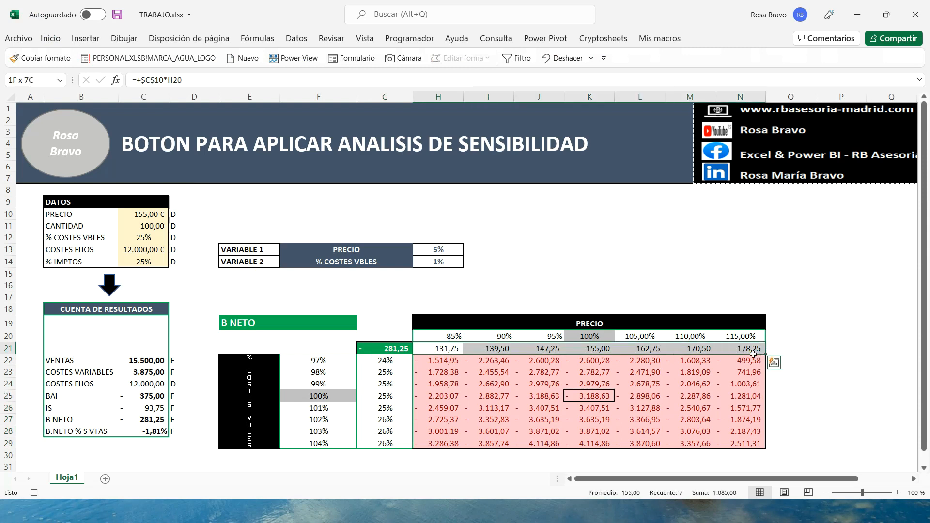
left_click(51, 38)
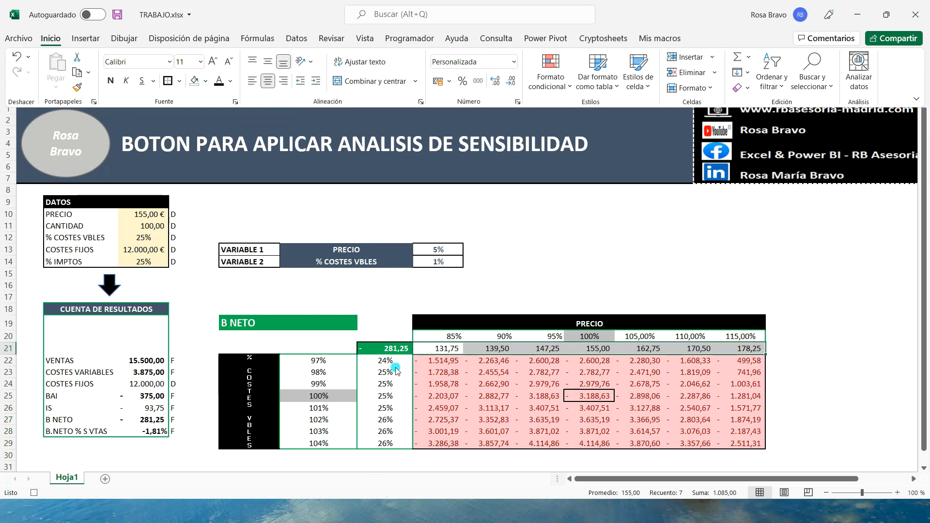
left_click(370, 364)
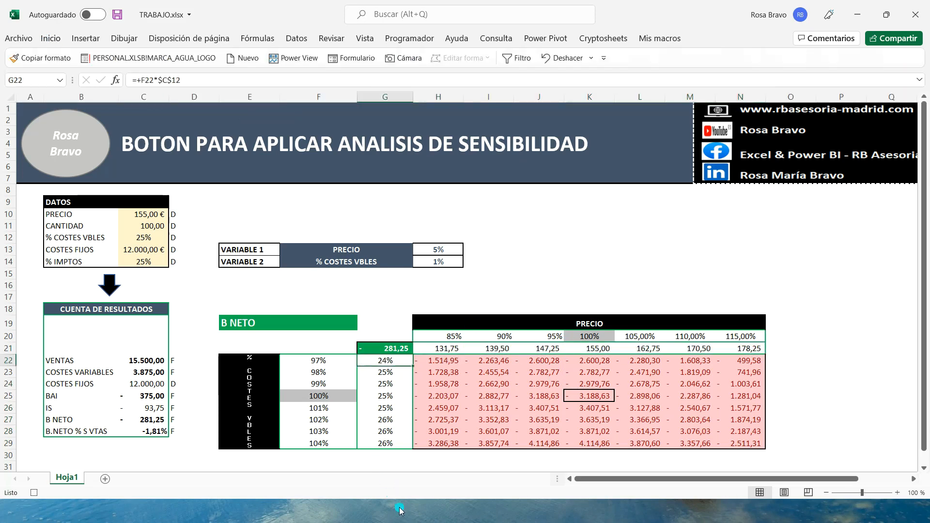
left_click(389, 445, "shift")
left_click(51, 39)
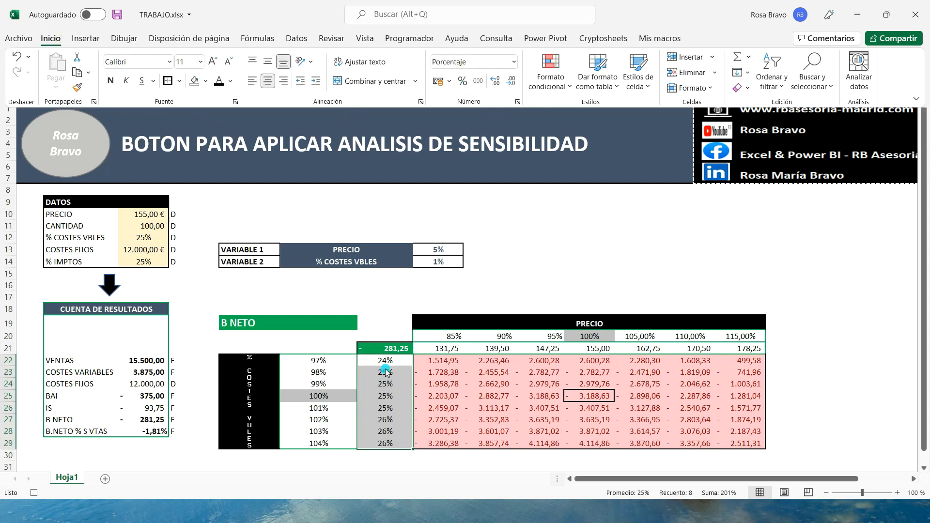
- Replace the PRECIO formulas in H21:N21 with their values by copying and pasting values only in place
left_click(450, 348)
left_click(755, 348, "shift")
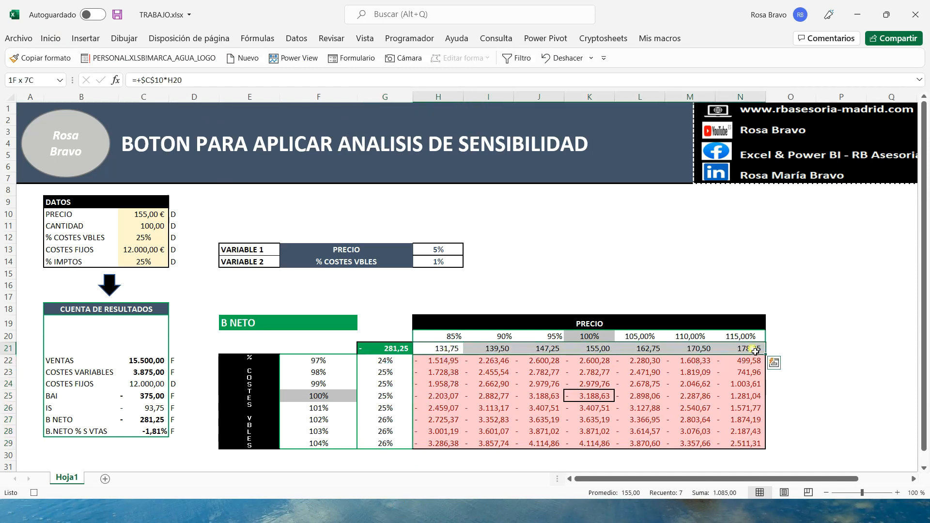
key("ctrl+c")
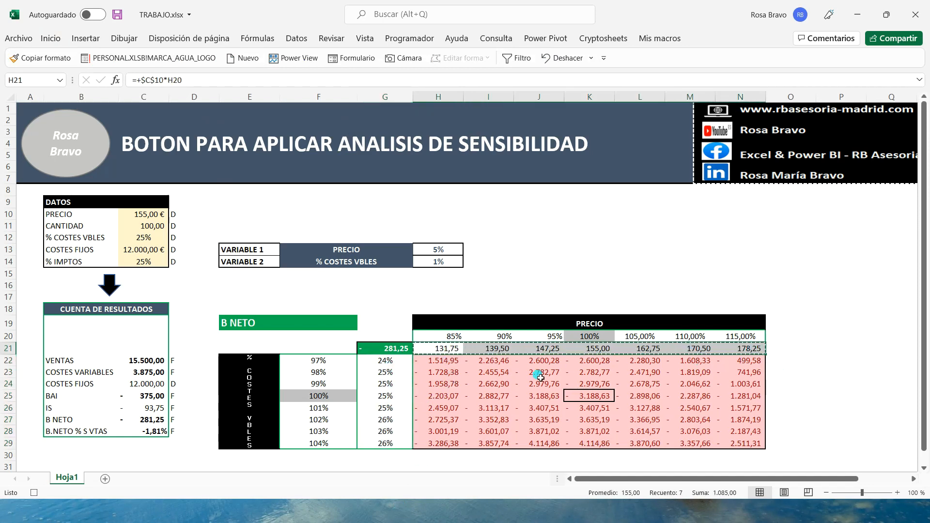
left_click(450, 351)
right_click(450, 352)
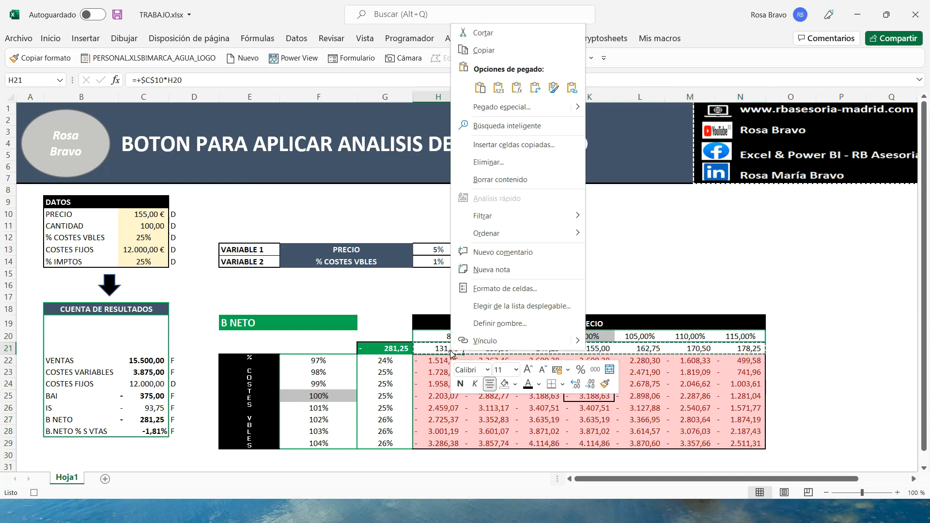
left_click(498, 88)
key("Escape")
- Replace the % COSTES VBLES formulas in G22:G29 with their values by copying and pasting values only in place
left_click_drag(386, 361, 406, 445)
key("ctrl+c")
key("ctrl+v")
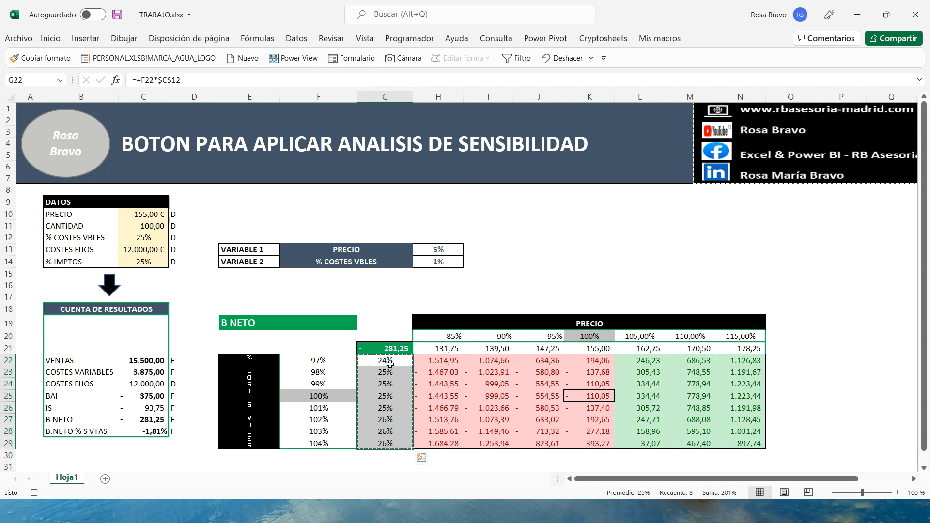
right_click(389, 362)
left_click(435, 98)
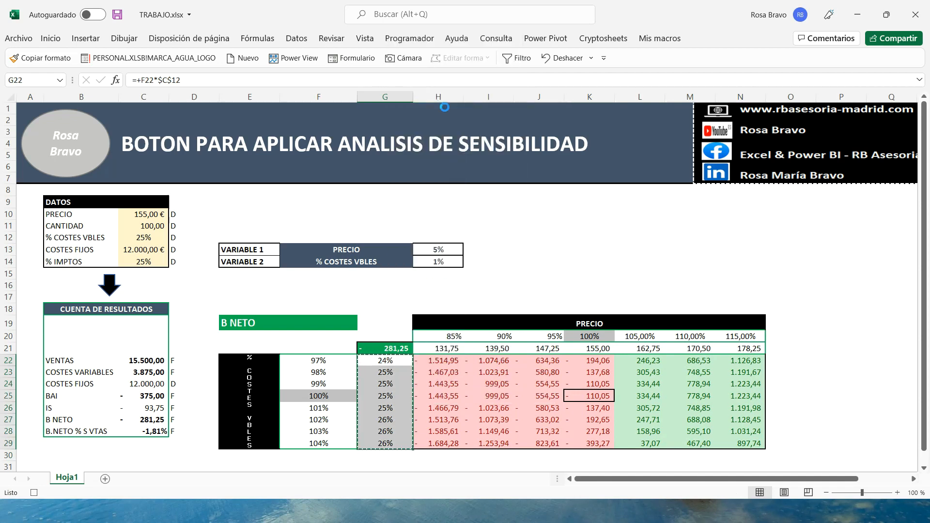
key("Escape")
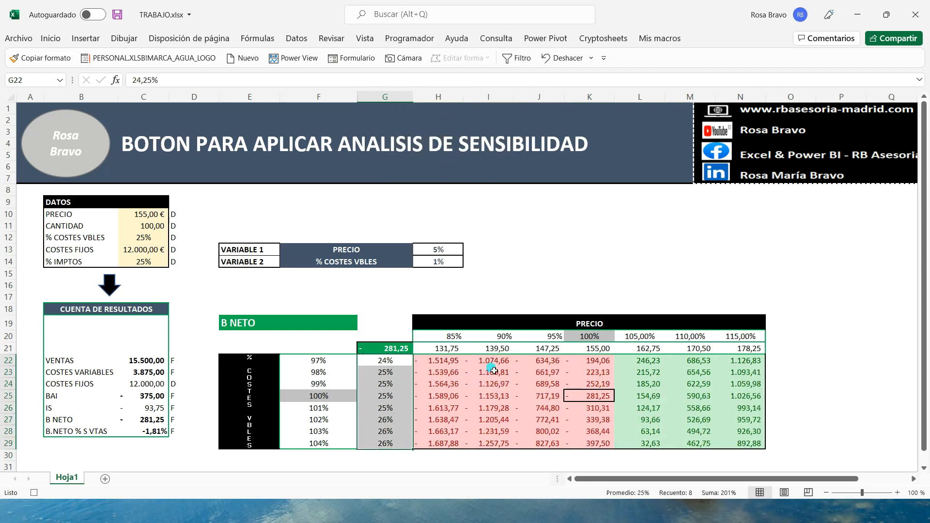
- Apply a what-if data table to G21:N29 with $C$10 as the row input cell and $C$12 as the column input cell
left_click(394, 353)
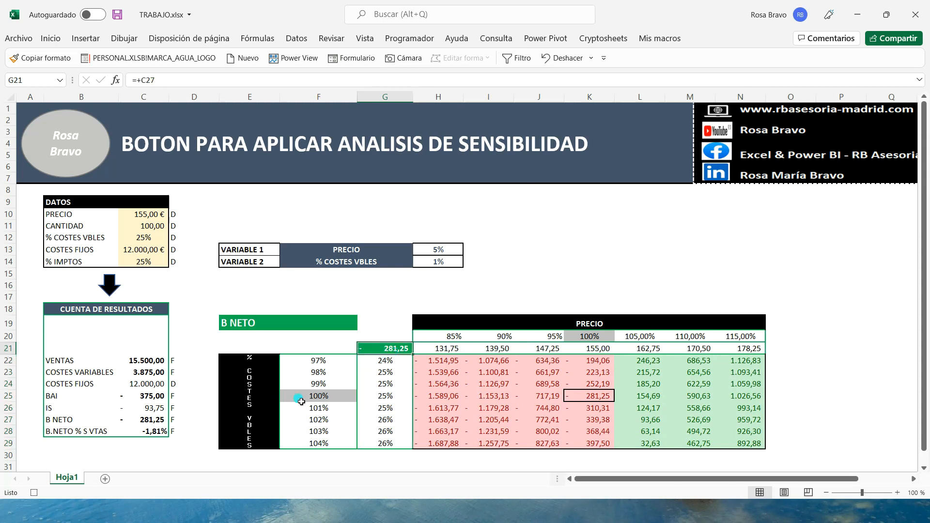
left_click(751, 445, "shift")
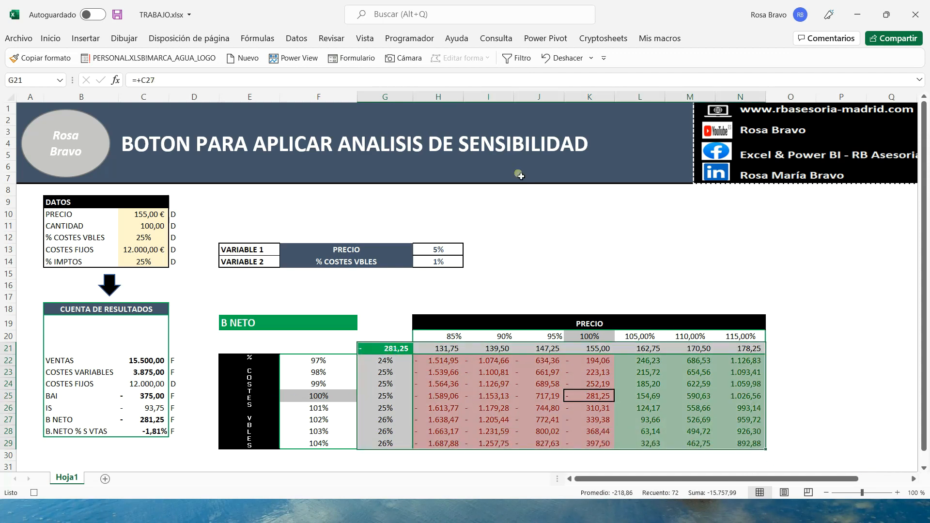
left_click(296, 39)
left_click(630, 87)
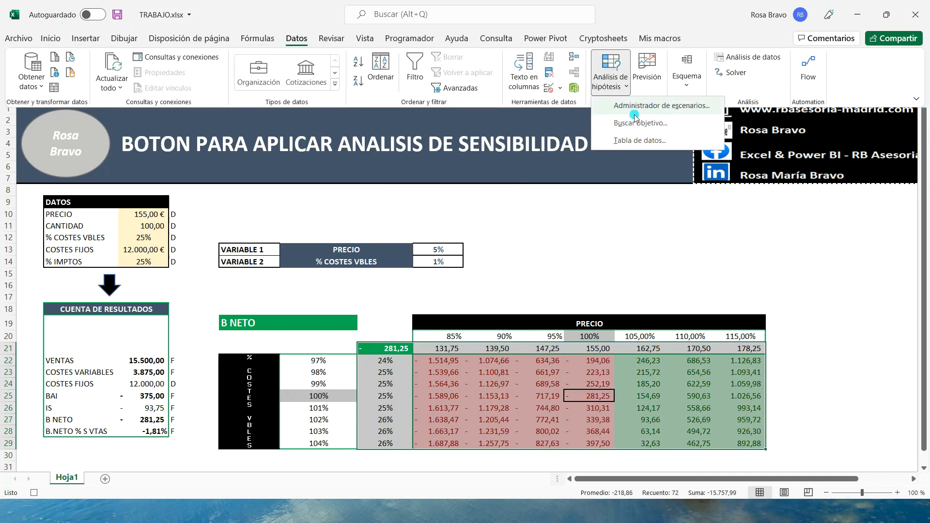
left_click(637, 139)
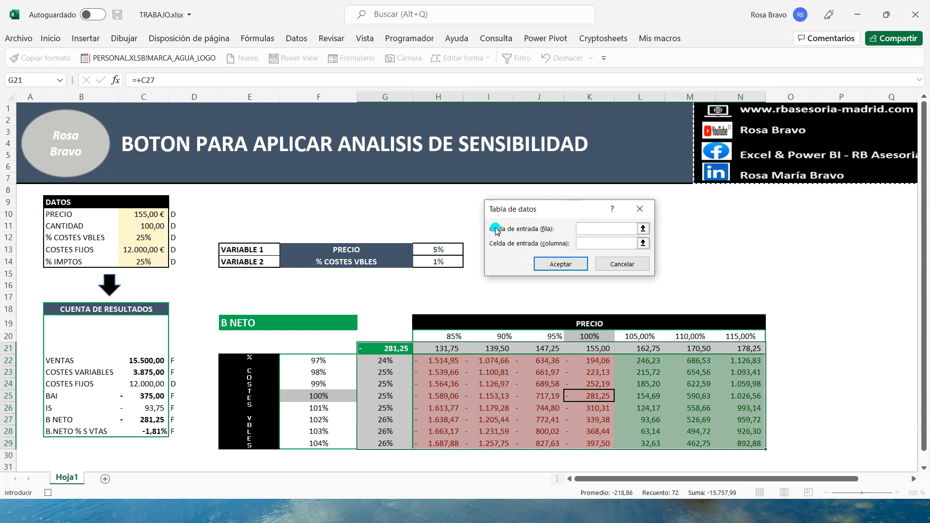
left_click_drag(559, 214, 548, 211)
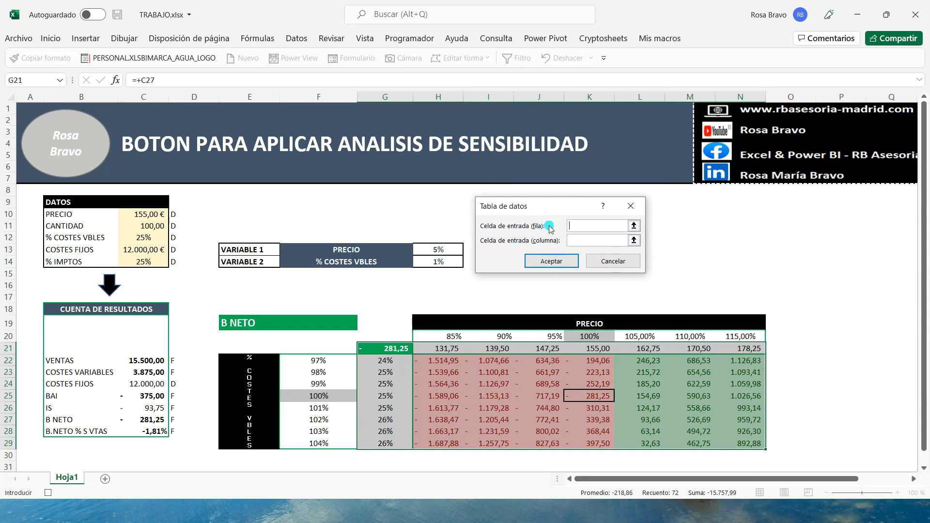
left_click(593, 226)
left_click(136, 216)
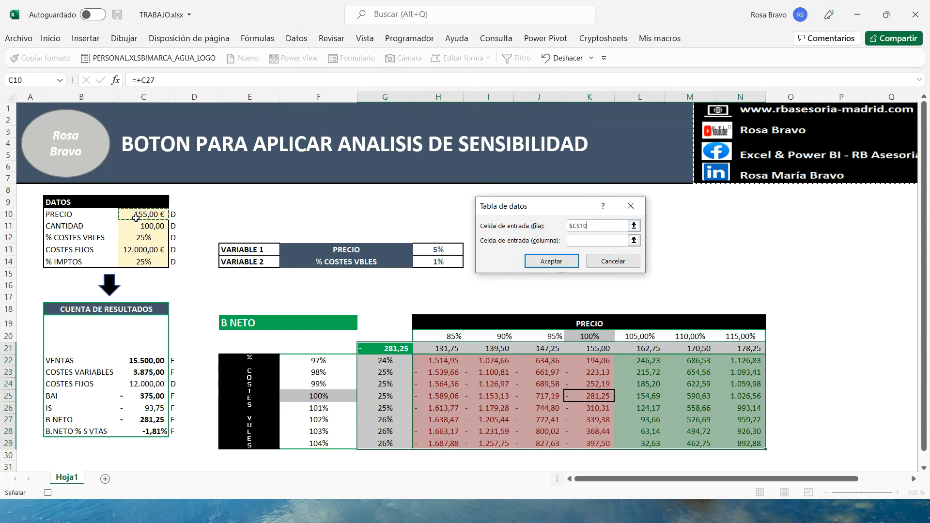
left_click(585, 240)
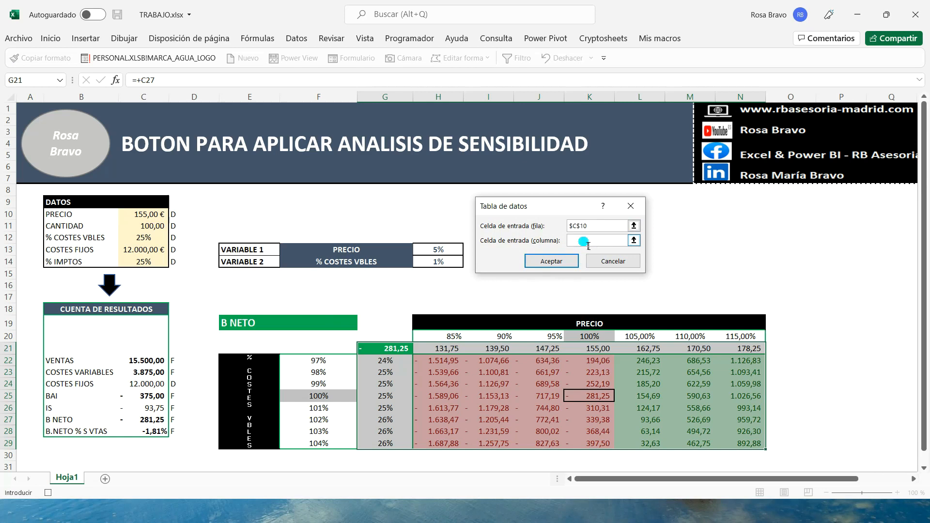
left_click(137, 238)
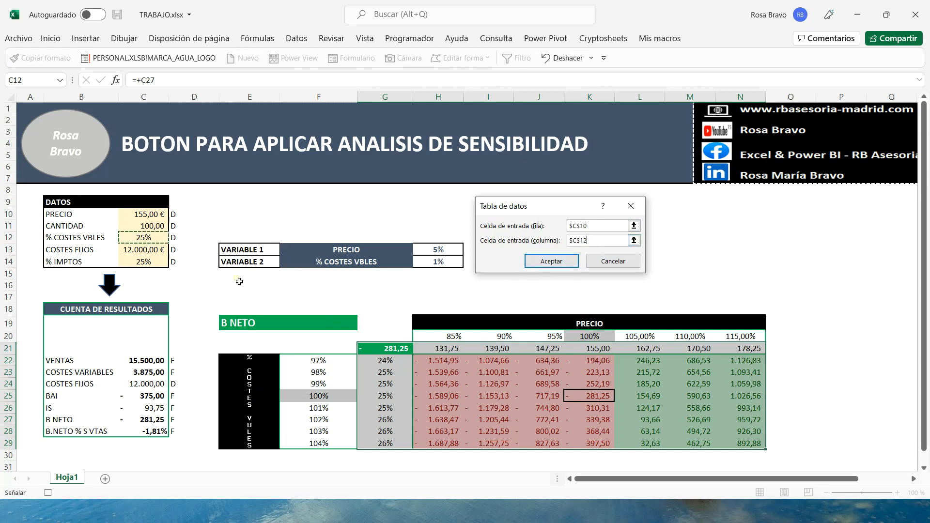
left_click(546, 271)
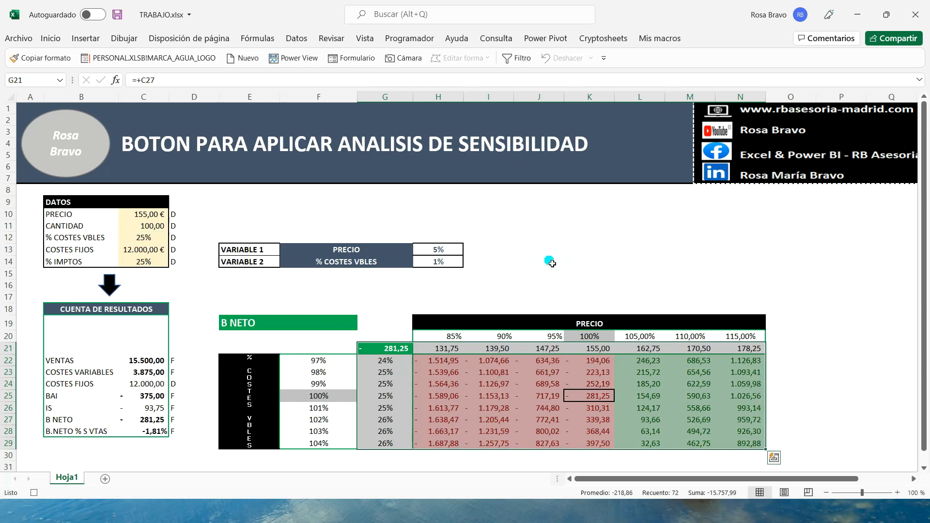
- Select H22 in the data table and stop recording the macro
left_click(450, 361)
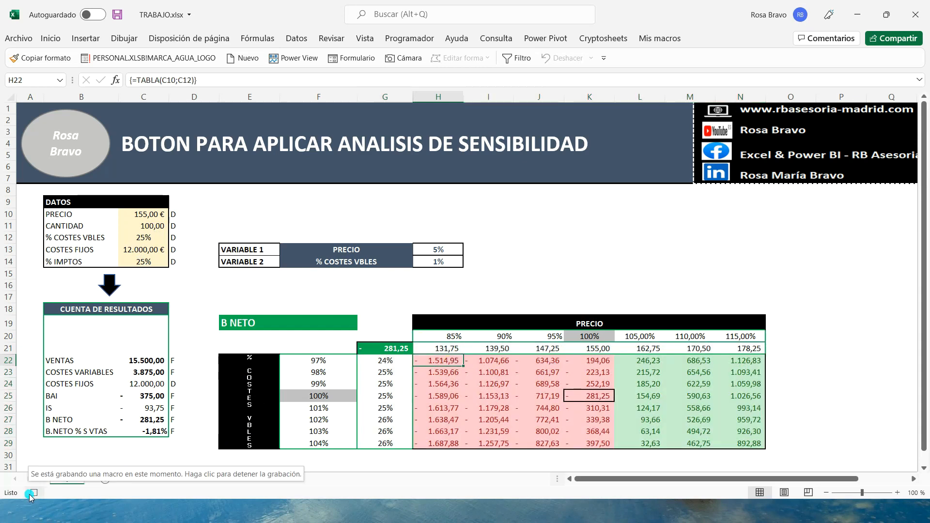
left_click(32, 493)
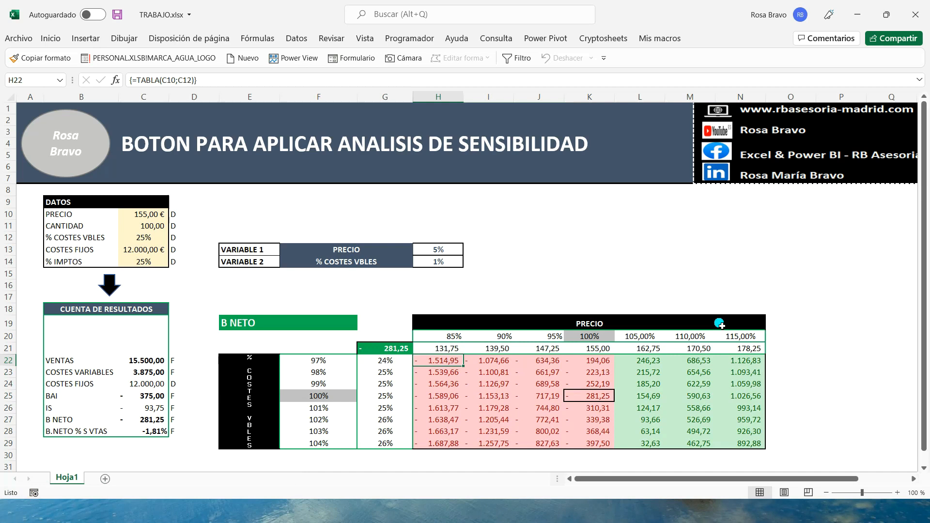
left_click(645, 262)
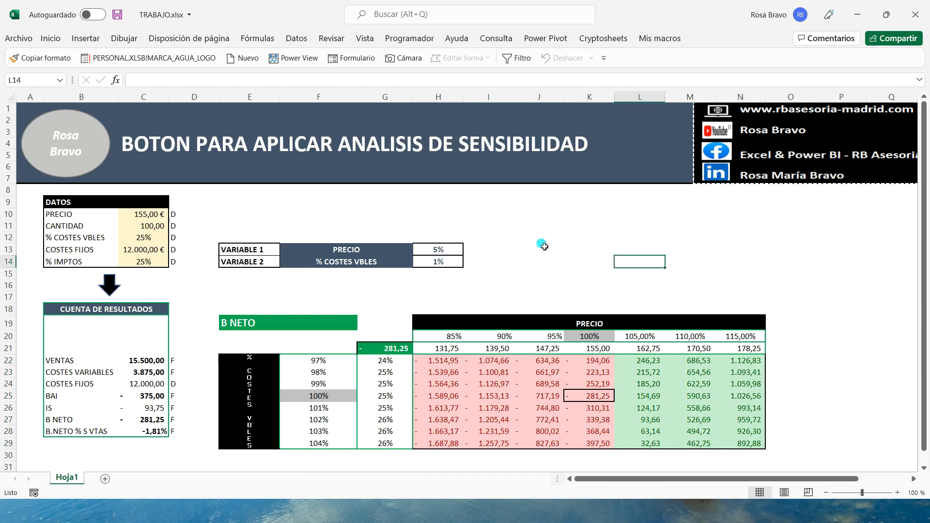
- Insert a rounded rectangle shape beside the VARIABLE 1 and VARIABLE 2 table, spanning about J10 to L14
left_click(85, 38)
left_click(159, 73)
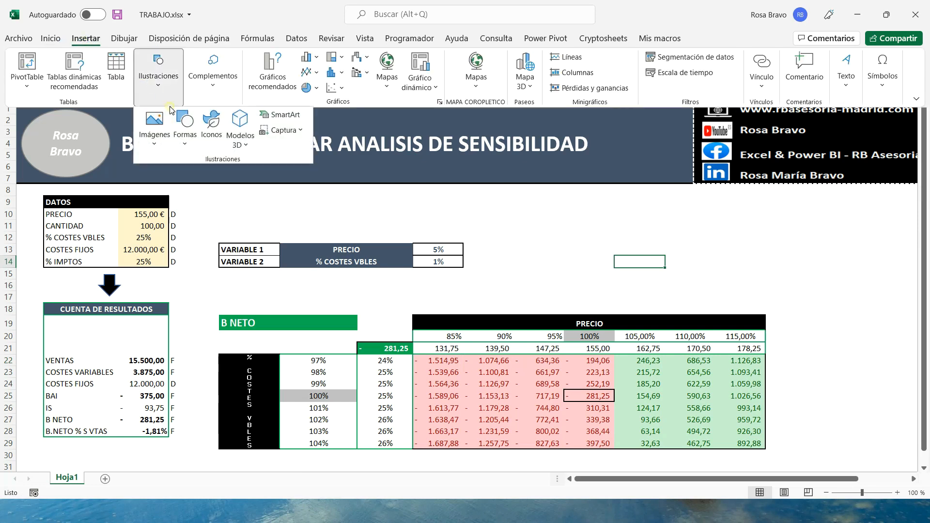
left_click(185, 130)
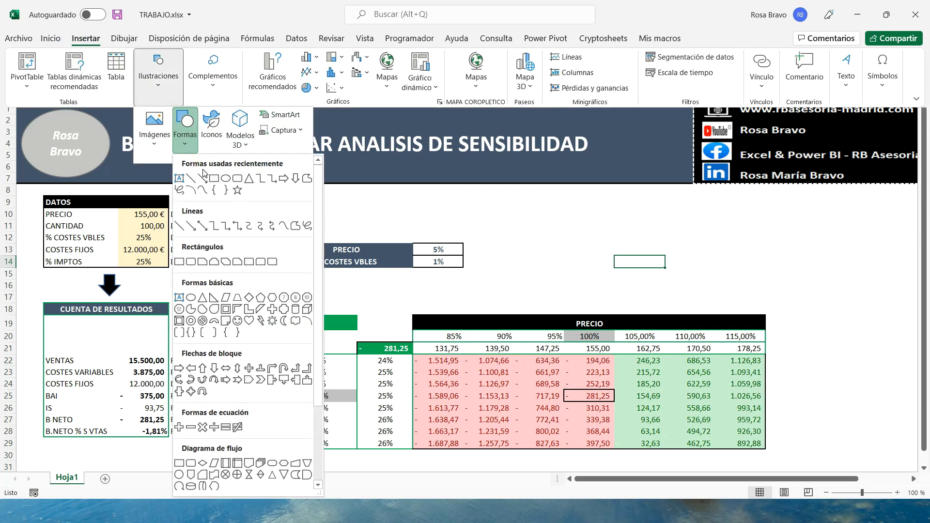
left_click(237, 180)
left_click_drag(549, 216, 646, 274)
- Assign the recorded sensitivity analysis macro to the rounded rectangle
right_click(592, 246)
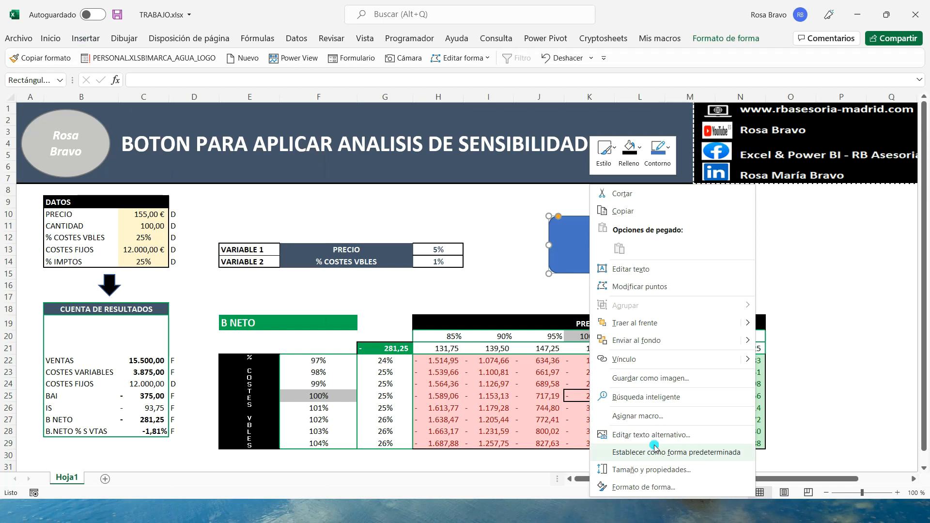
left_click(643, 415)
left_click(683, 483)
- Label the rounded rectangle "EJECUTAR ANALISIS DE SENSIBILIDAD" with centred text at font size 14
left_click(593, 246)
type("EJECUTAR ANALISIS DE SENSIBILIDAD")
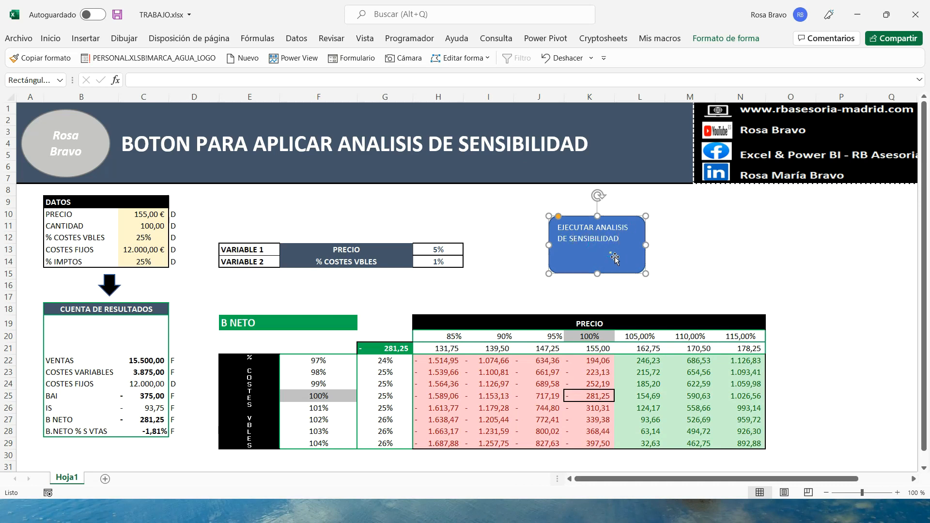
left_click_drag(621, 241, 556, 227)
left_click(629, 195)
left_click(628, 196)
left_click(620, 210)
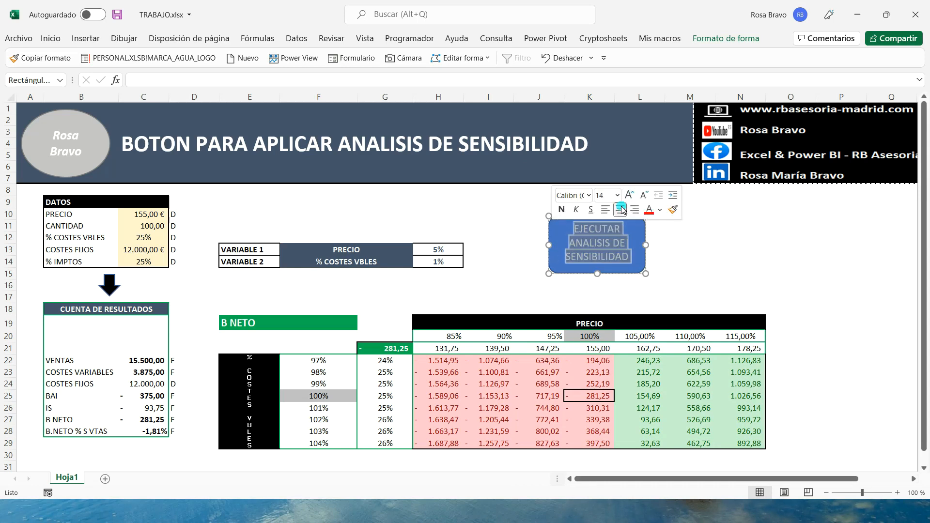
left_click(687, 267)
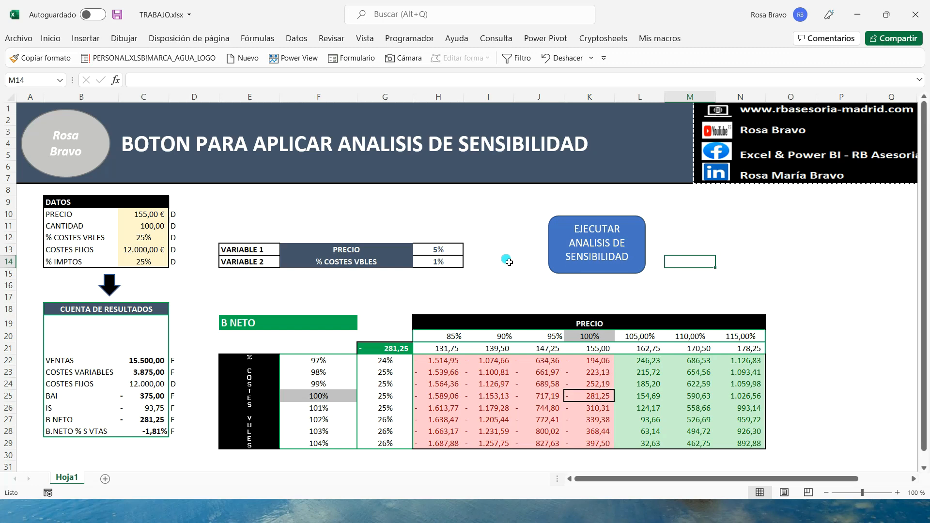
- Set the PRECIO variation in H13 to 10% and run the macro from the EJECUTAR ANALISIS DE SENSIBILIDAD shape
left_click(448, 251)
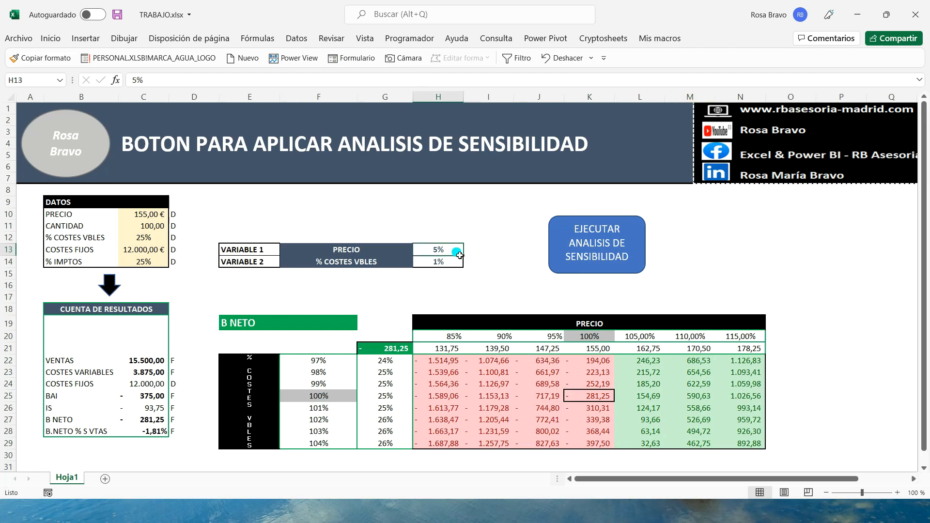
type("10")
key("Tab")
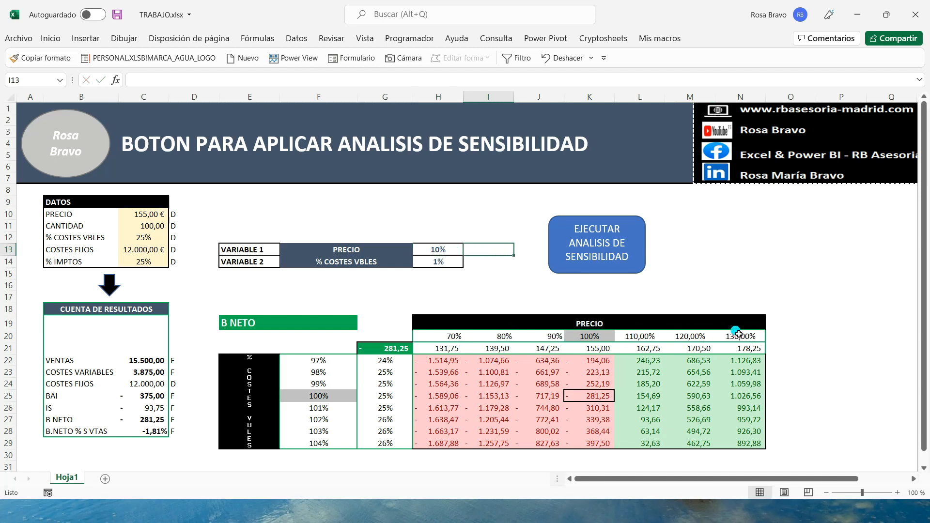
left_click_drag(452, 356, 739, 350)
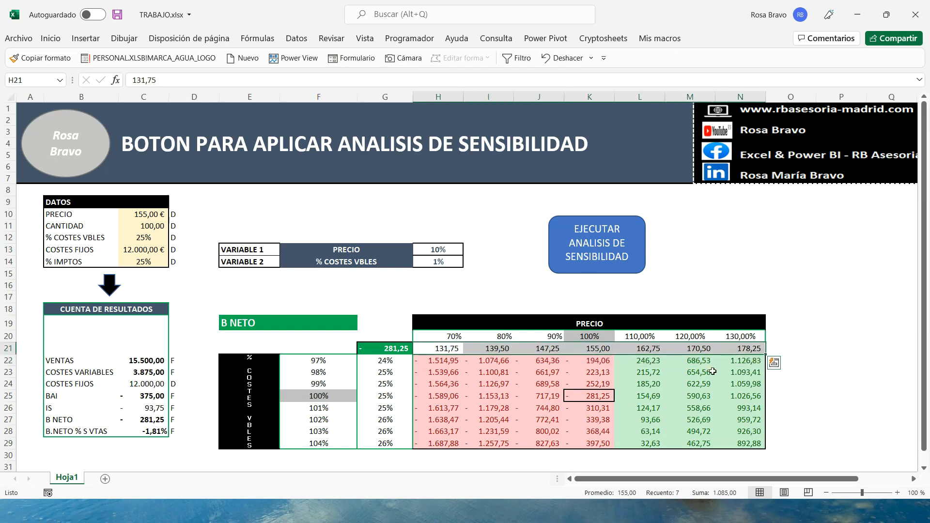
left_click(589, 254)
left_click(591, 236)
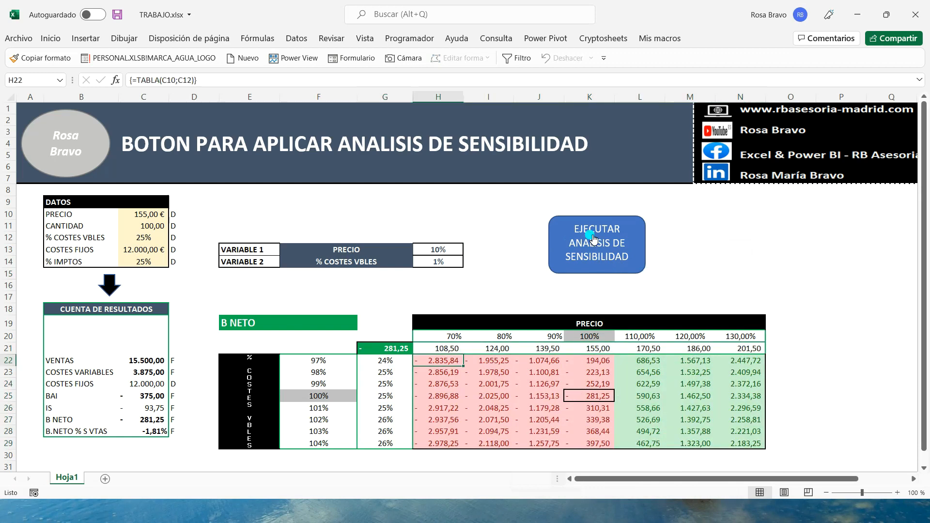
- Set the % COSTES VBLES variation in H14 to 5% and run the sensitivity analysis macro from its shape
left_click(447, 252)
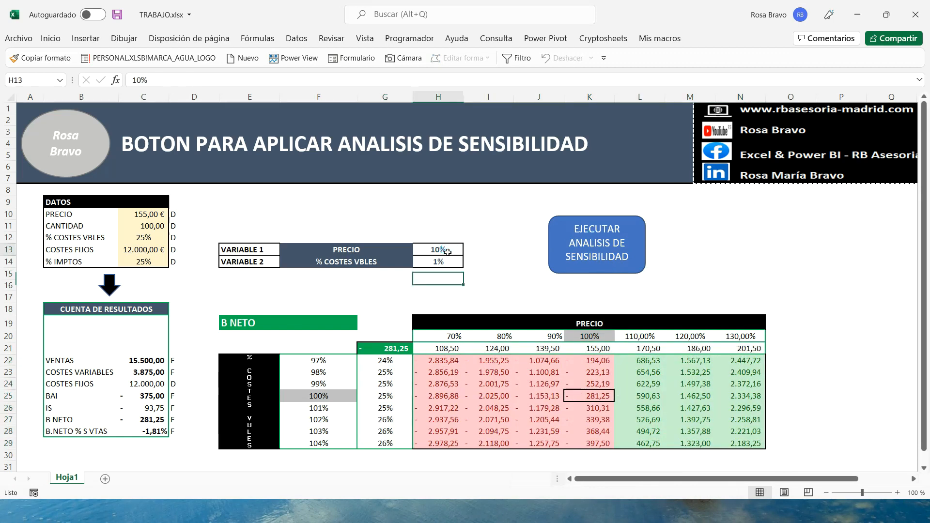
left_click(451, 266)
type("5")
key("Tab")
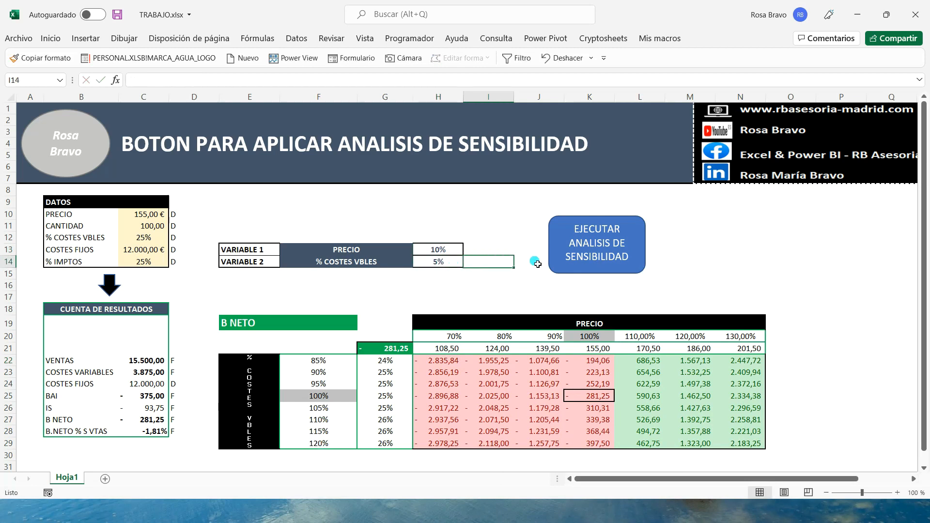
left_click(597, 238)
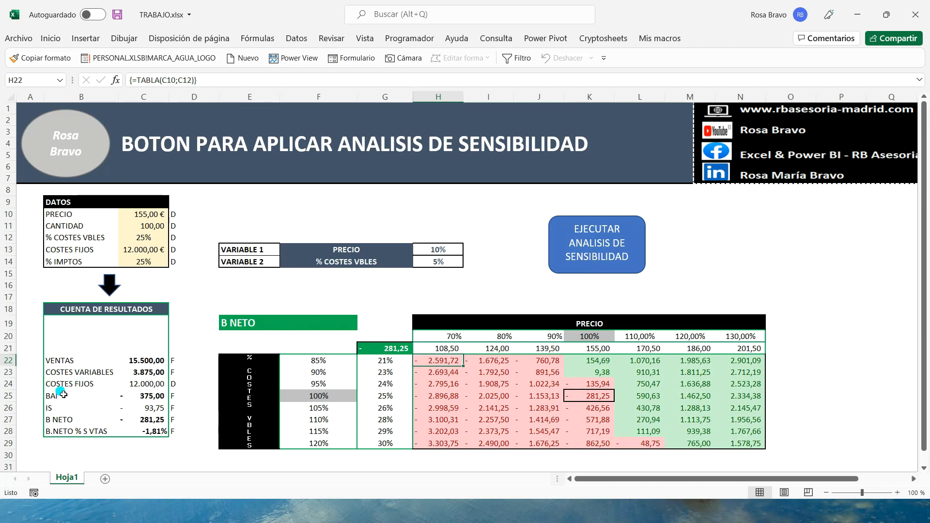
- Link G21 to the BAI result with the formula +C25 and rerun the sensitivity analysis macro
left_click(370, 351)
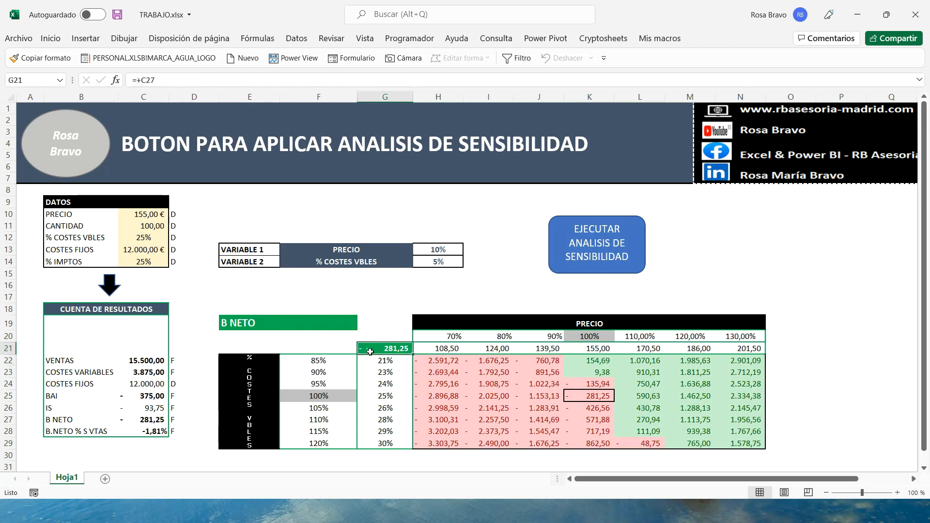
type("+")
left_click(143, 400)
key("Tab")
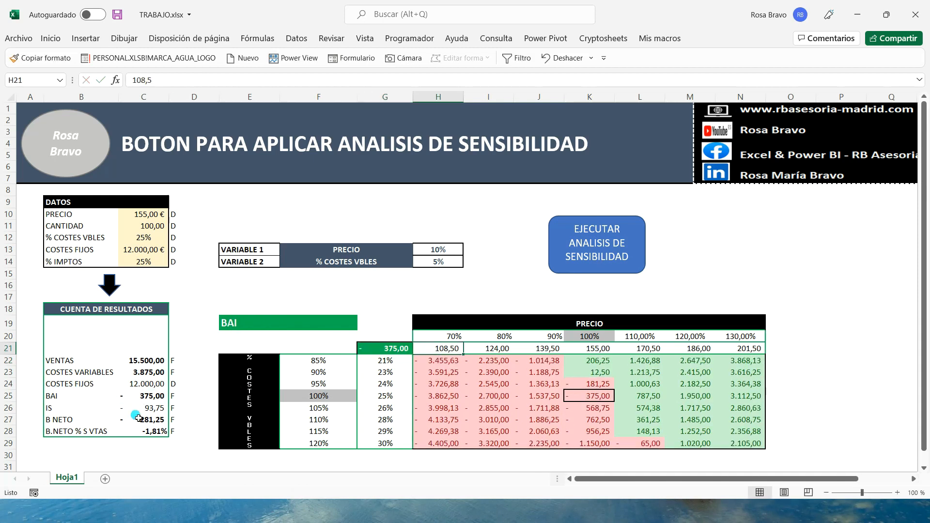
left_click(604, 245)
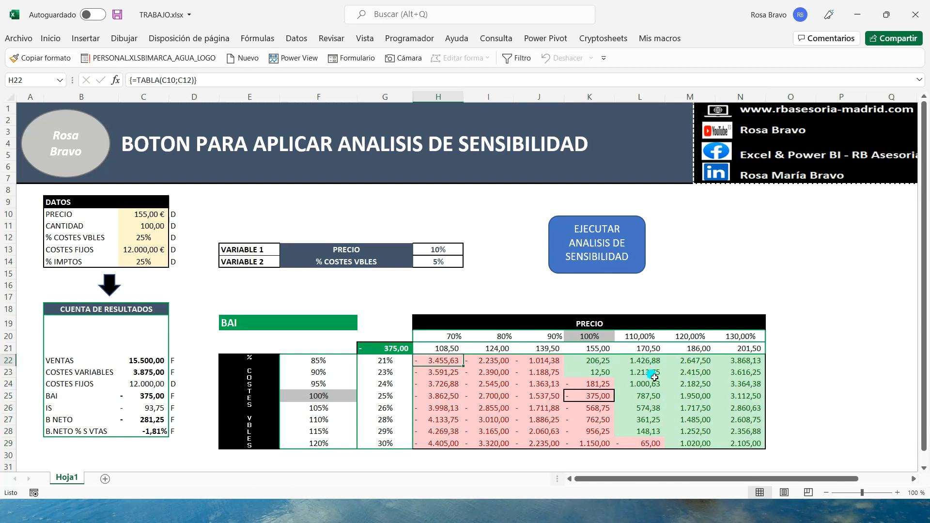
- Link G21 to the B.NETO % S VTAS result with the formula +C28 and rerun the sensitivity analysis macro
left_click(398, 350)
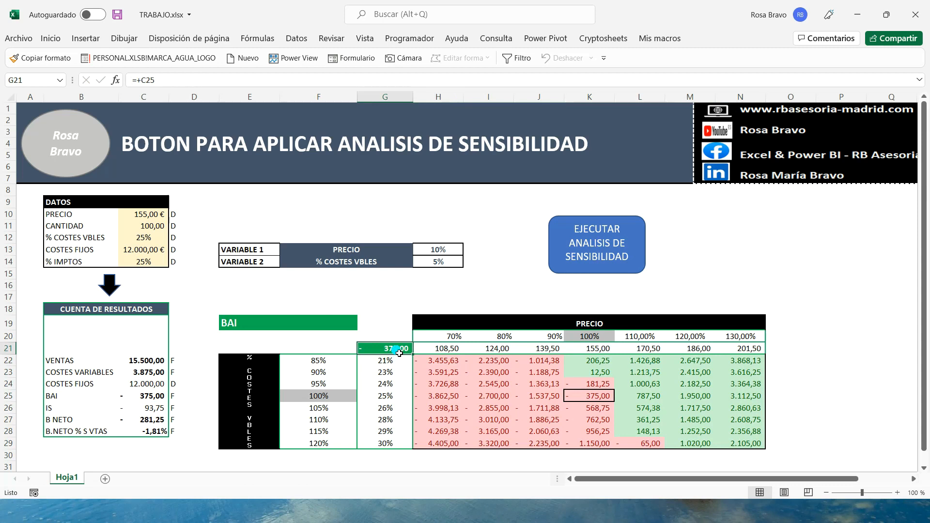
type("+")
left_click(157, 431)
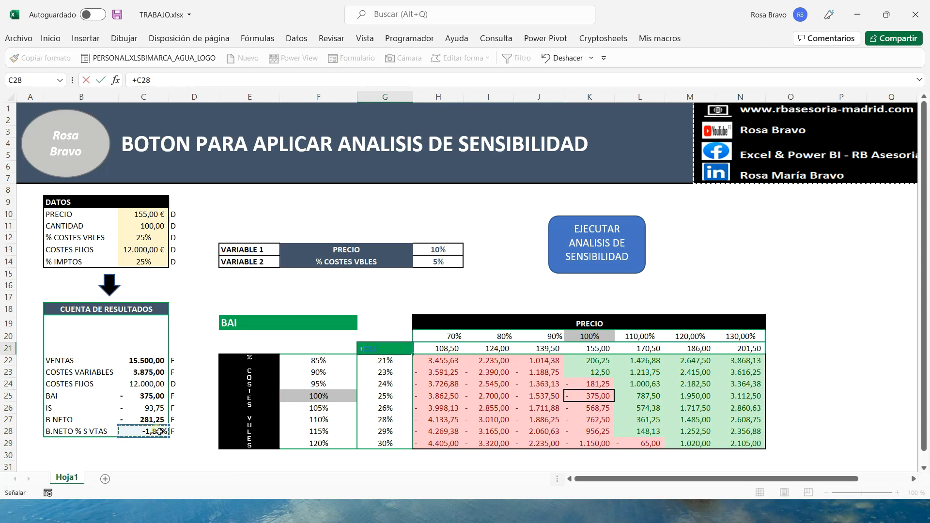
key("Tab")
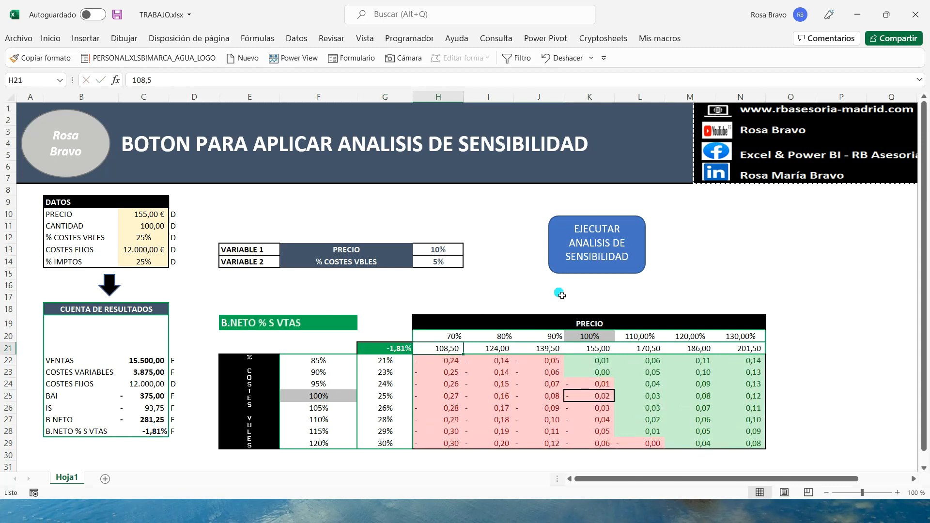
left_click(610, 241)
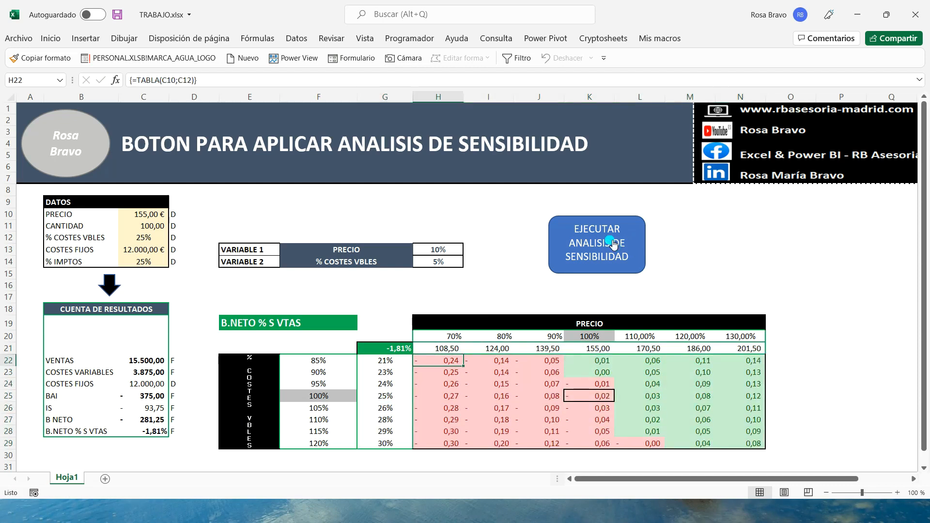
- Link G21 to the B NETO result with the formula +C27 and rerun the sensitivity analysis macro
left_click(370, 346)
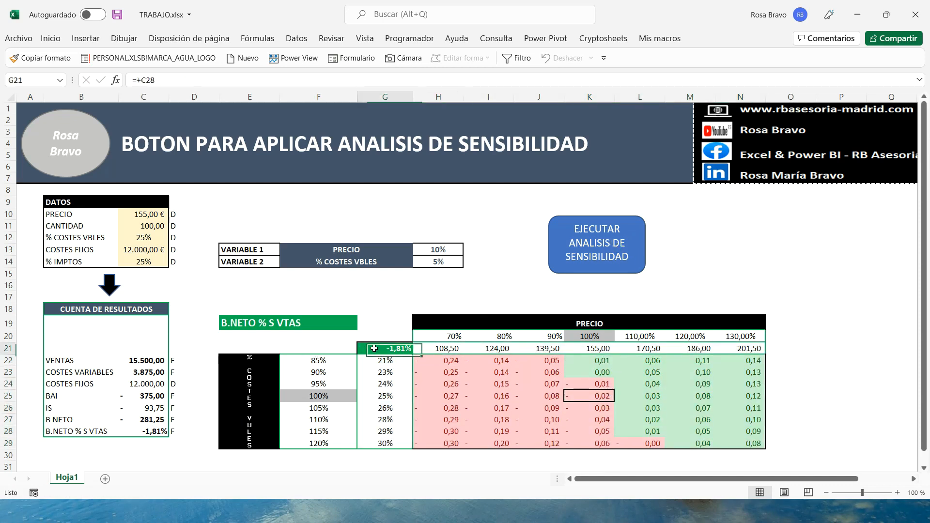
type("+")
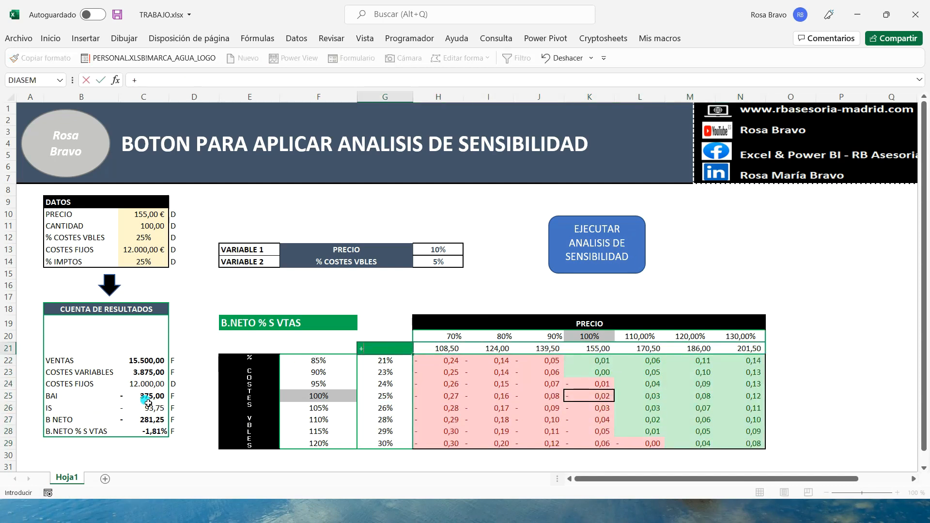
left_click(144, 419)
type("+")
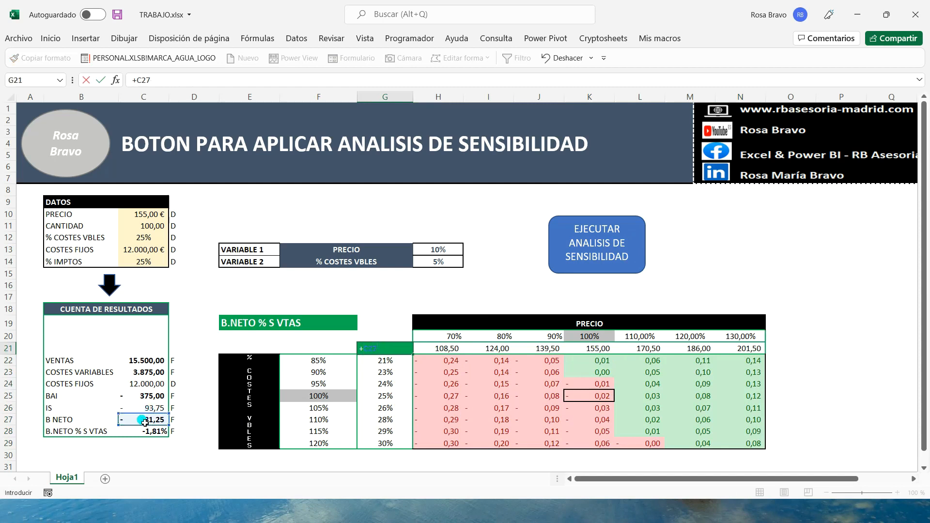
key("Tab")
left_click(602, 242)
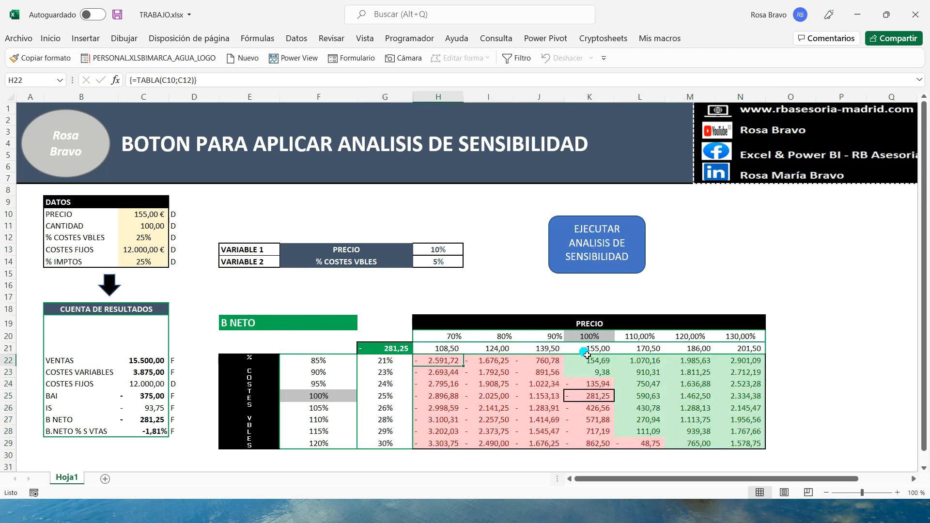
- Set the PRECIO variation in H13 to 7% and run the macro from the EJECUTAR ANALISIS DE SENSIBILIDAD shape
left_click(439, 250)
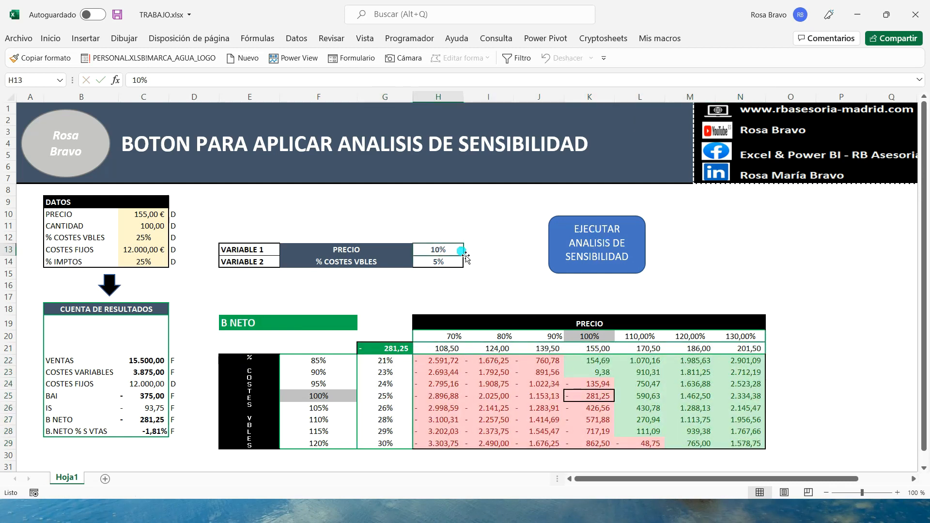
type("7")
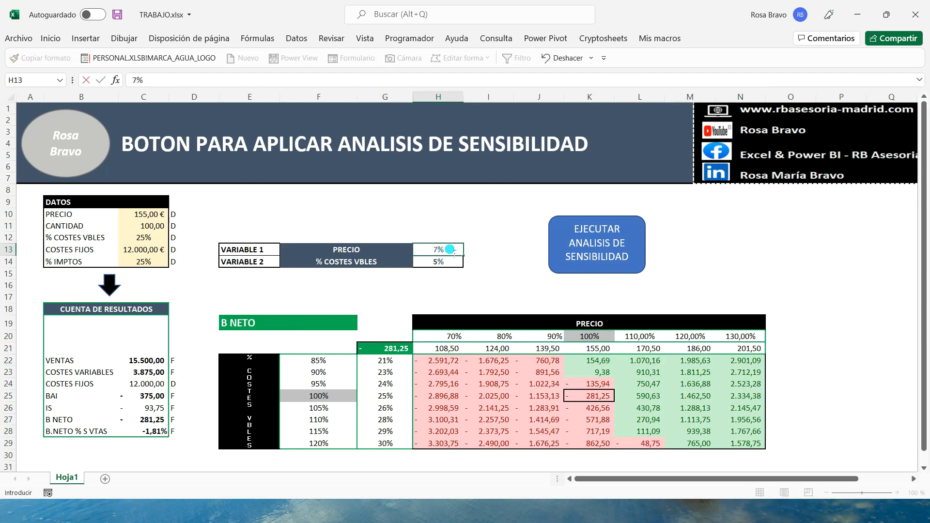
key("Tab")
left_click(606, 250)
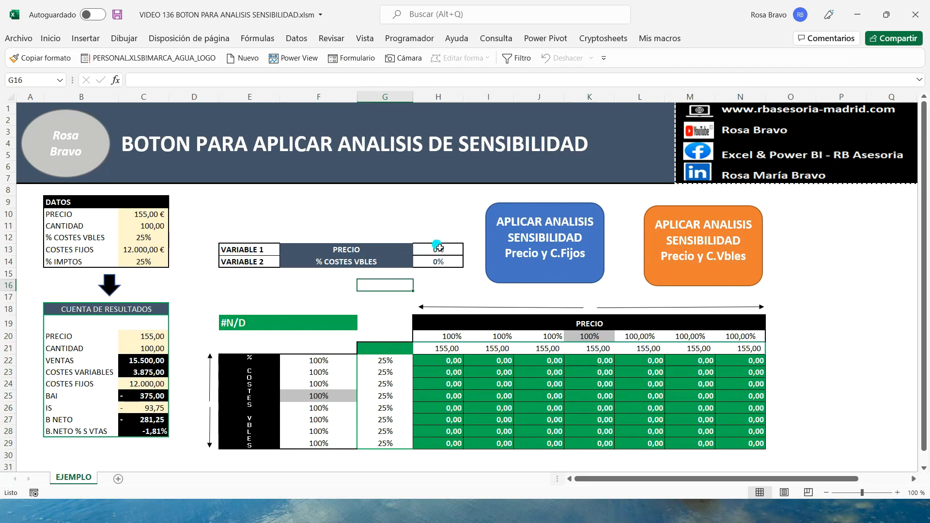
- In VIDEO 136 BOTON PARA ANALISIS SENSIBILIDAD.xlsm, set the PRECIO variation to 5% and the % COSTES VBLES variation to 1%
left_click(457, 249)
type("5")
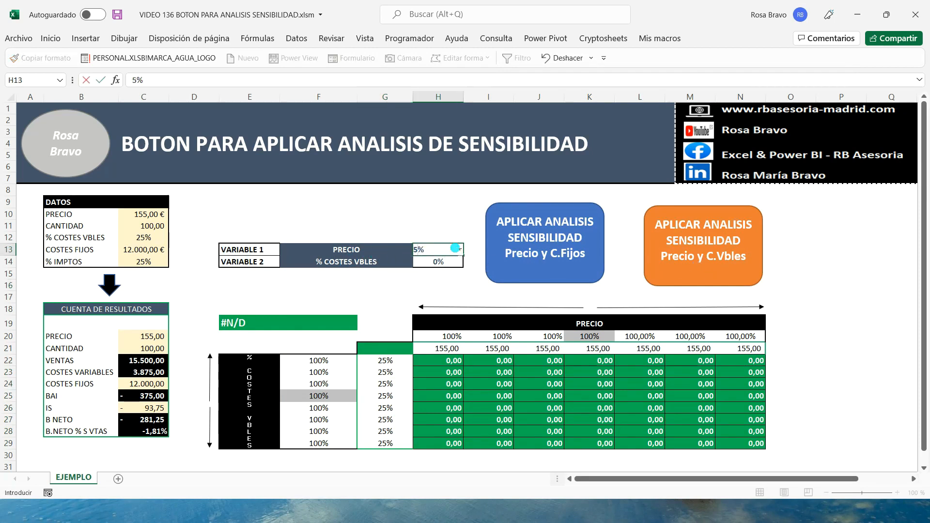
key("Tab")
left_click(449, 262)
type("1")
key("Tab")
- Link G21 to the B NETO result with the formula +C27 and run the Precio y C.Vbles sensitivity analysis
left_click(391, 349)
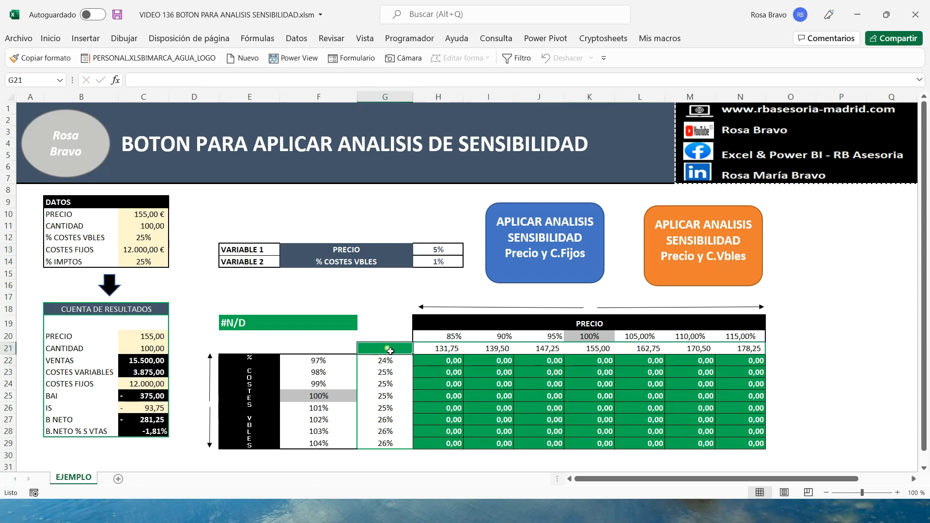
type("+")
left_click(137, 422)
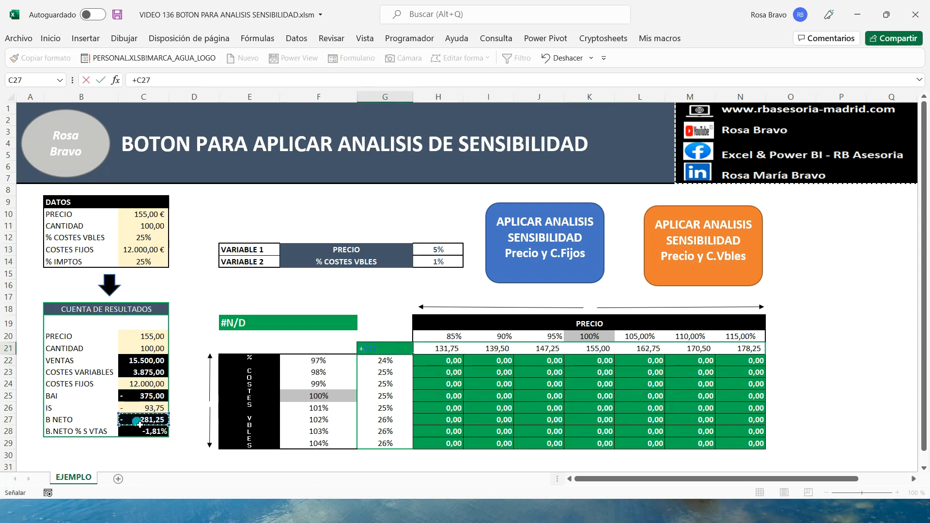
key("Tab")
left_click(735, 249)
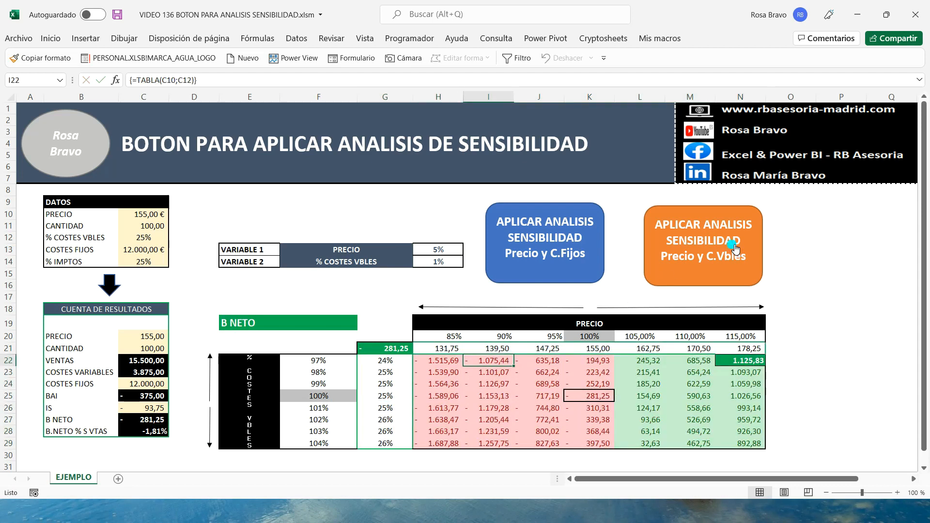
- Change VARIABLE 2 in F14 to COSTES FIJOS and set its variation in H14 to 3%
left_click(344, 267)
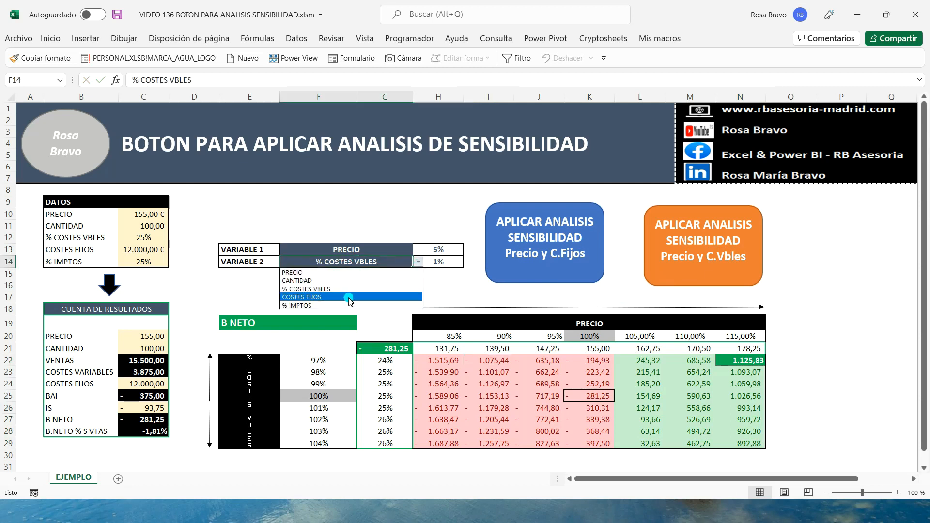
left_click(347, 297)
left_click(463, 265)
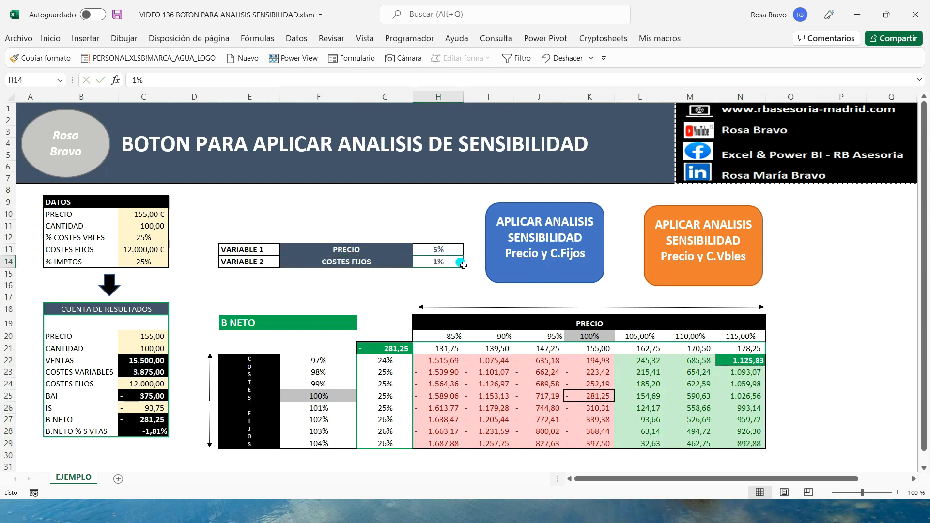
key("BackSpace")
key("BackSpace")
type("3%")
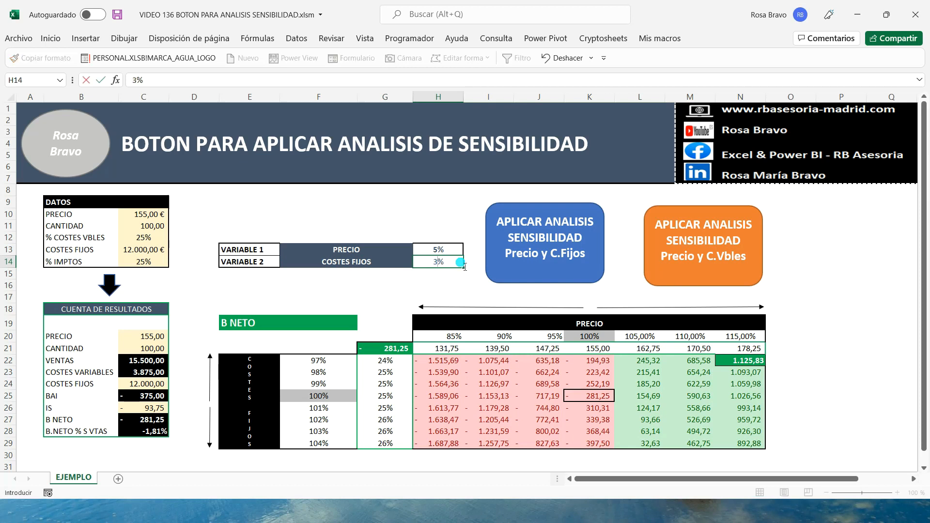
key("Tab")
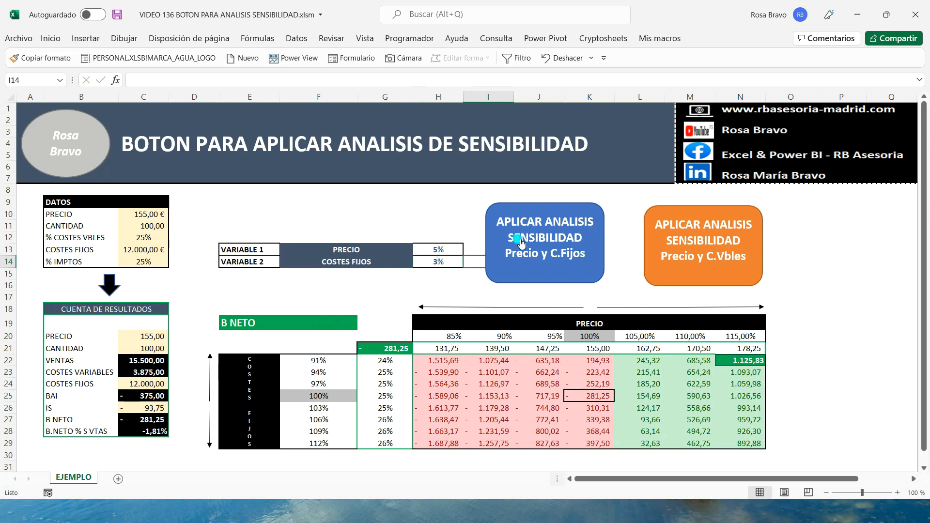
- Run the Precio y C.Fijos sensitivity analysis macro and clear the selection of the data table
left_click(563, 236)
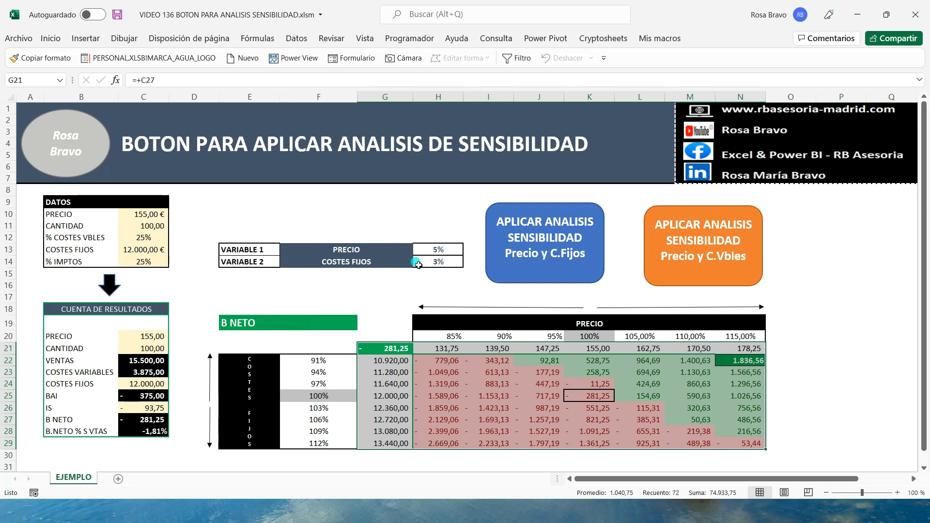
left_click(439, 287)
left_click(345, 286)
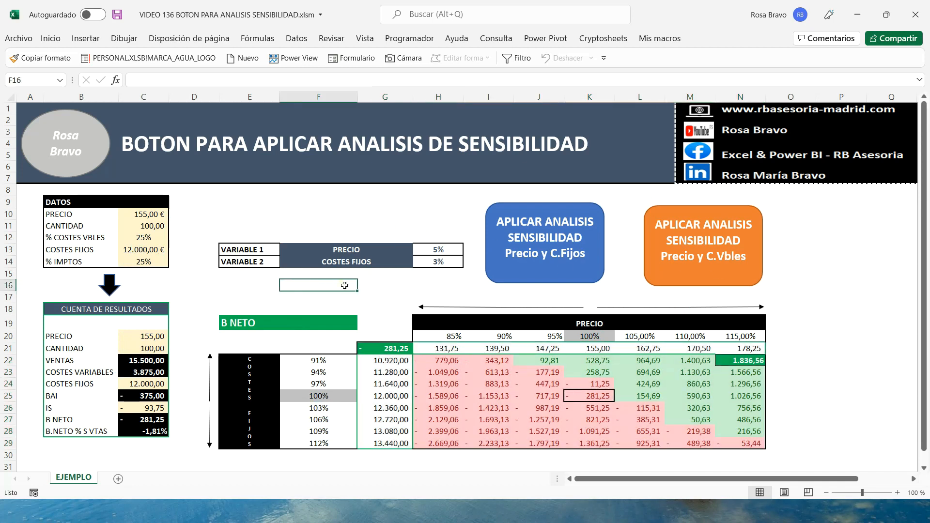